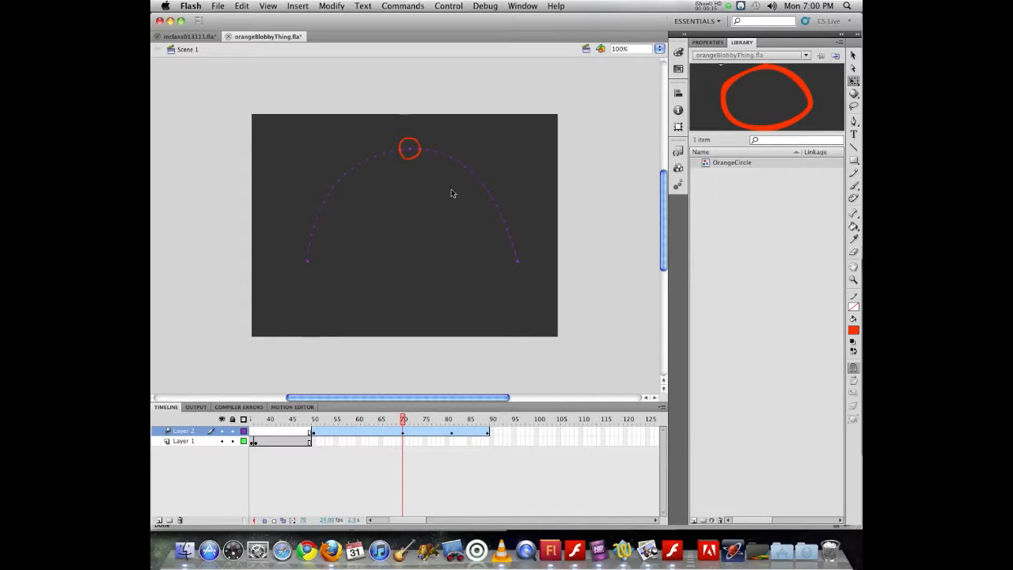
- Try to move the frame 70 keyframe within Layer 2's motion tween, and undo the changes
{"action": "left_click_drag", "start_coordinate": [390, 429], "coordinate": [398, 432]}
{"action": "key", "text": "super+z"}
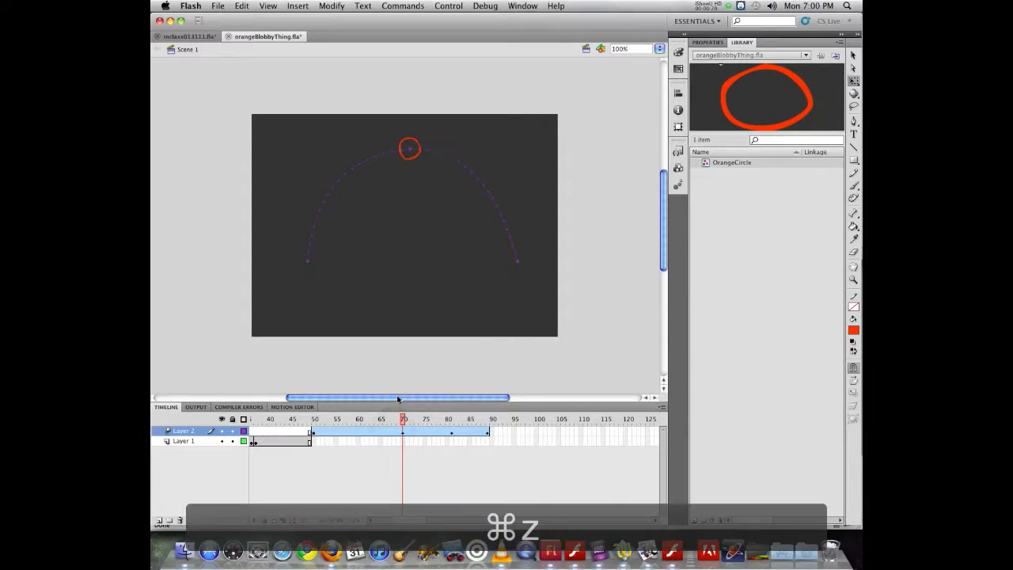
{"action": "left_click", "coordinate": [423, 435]}
{"action": "left_click", "coordinate": [422, 435]}
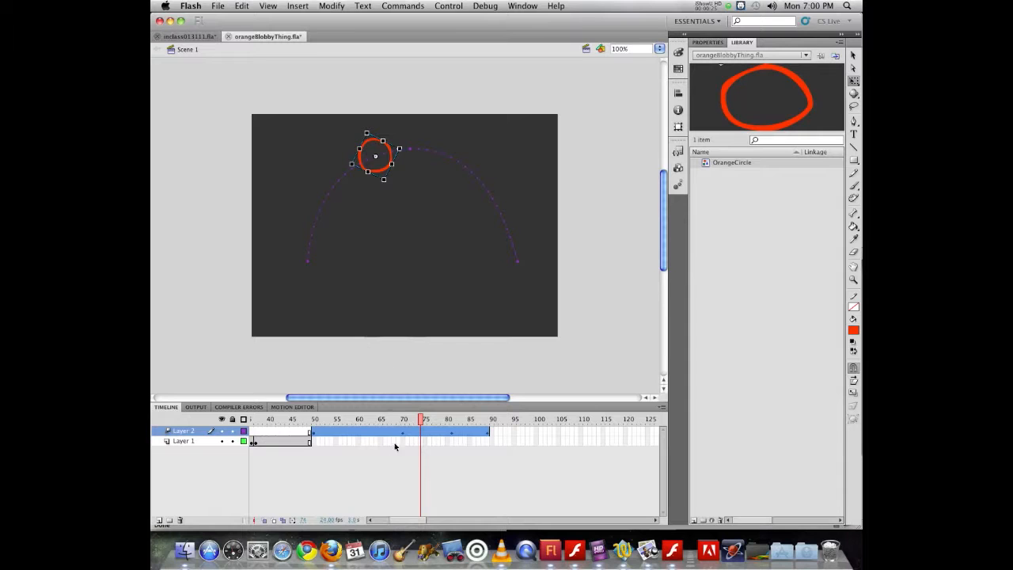
{"action": "left_click_drag", "start_coordinate": [402, 435], "coordinate": [368, 438]}
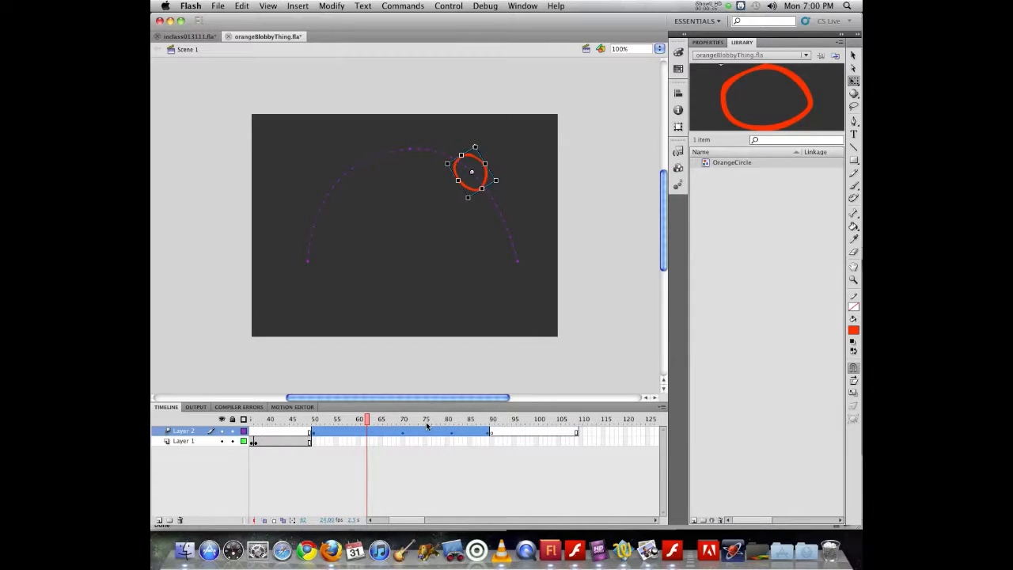
{"action": "key", "text": "super+z"}
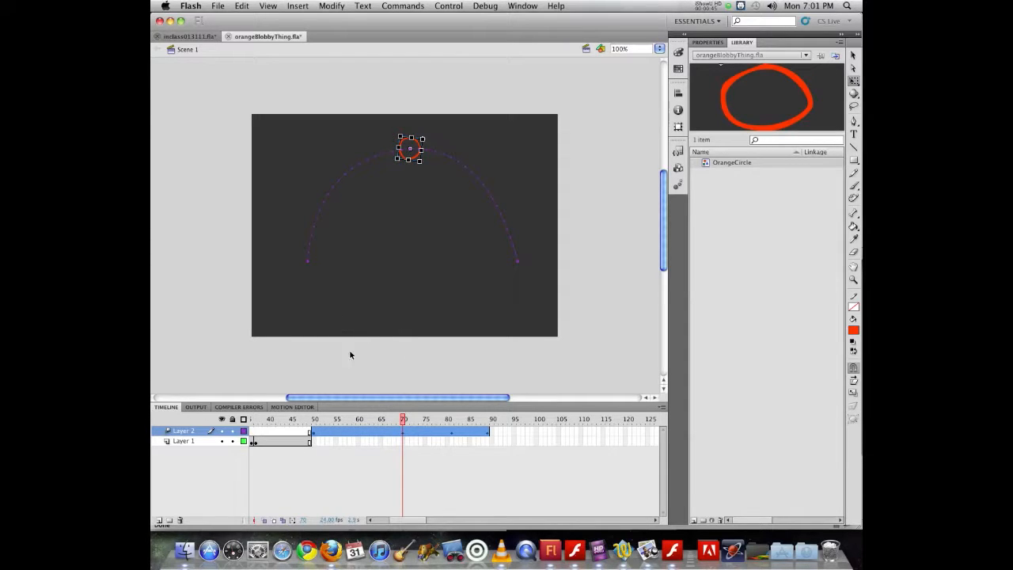
- Move Layer 2's keyframe at frame 70, the peak of the arc, to frame 56 and play the animation
{"action": "left_click", "coordinate": [403, 432]}
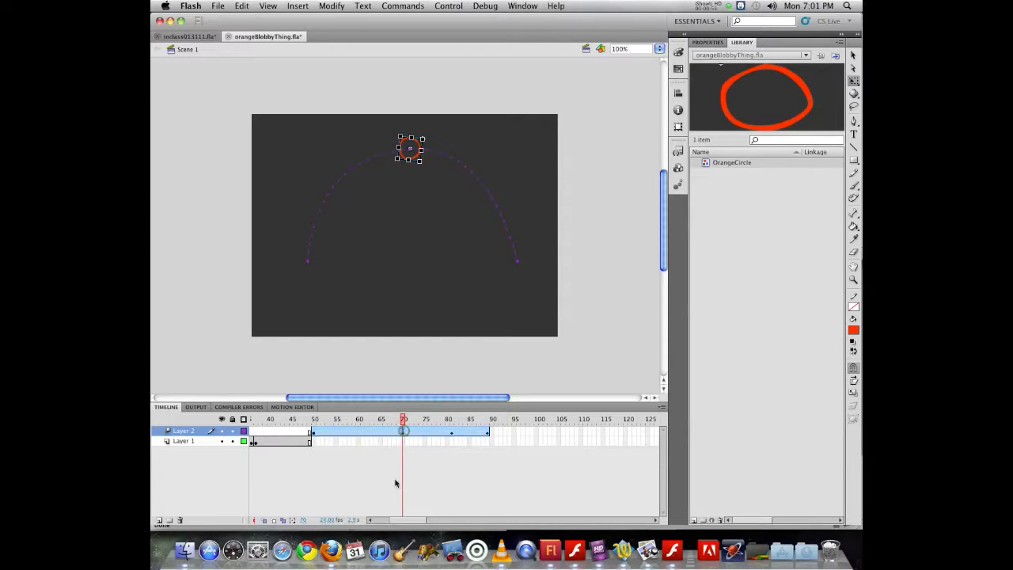
{"action": "left_click", "coordinate": [404, 429]}
{"action": "left_click_drag", "start_coordinate": [401, 433], "coordinate": [338, 430]}
{"action": "left_click_drag", "start_coordinate": [338, 430], "coordinate": [341, 429]}
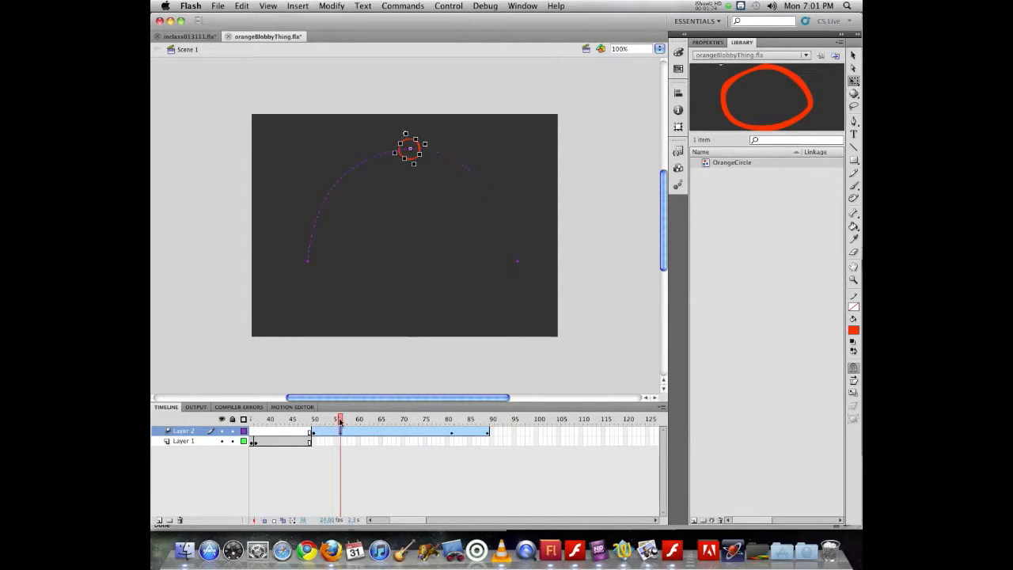
{"action": "left_click_drag", "start_coordinate": [339, 422], "coordinate": [299, 402]}
{"action": "key", "text": "Return"}
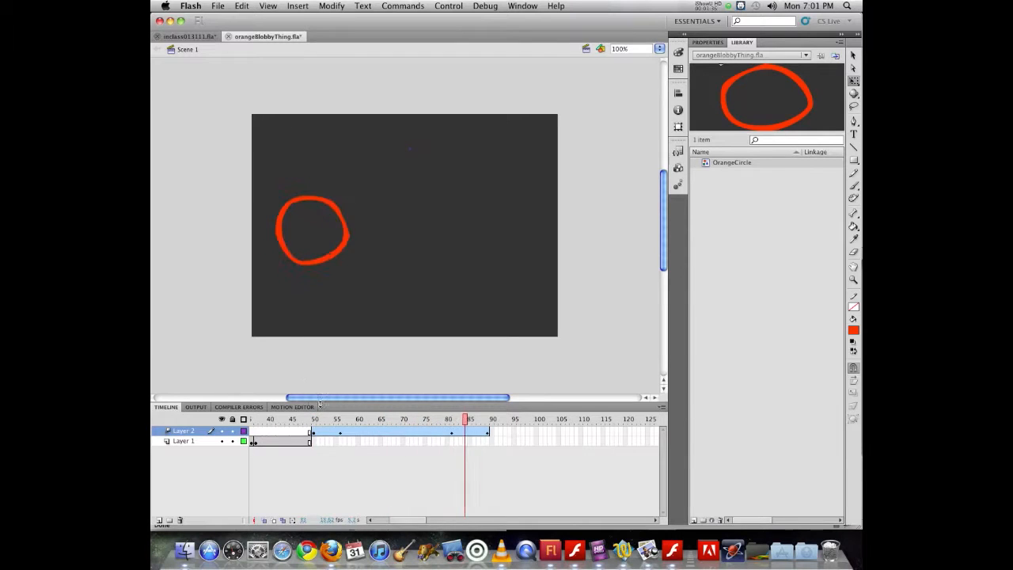
{"action": "key", "text": "Return"}
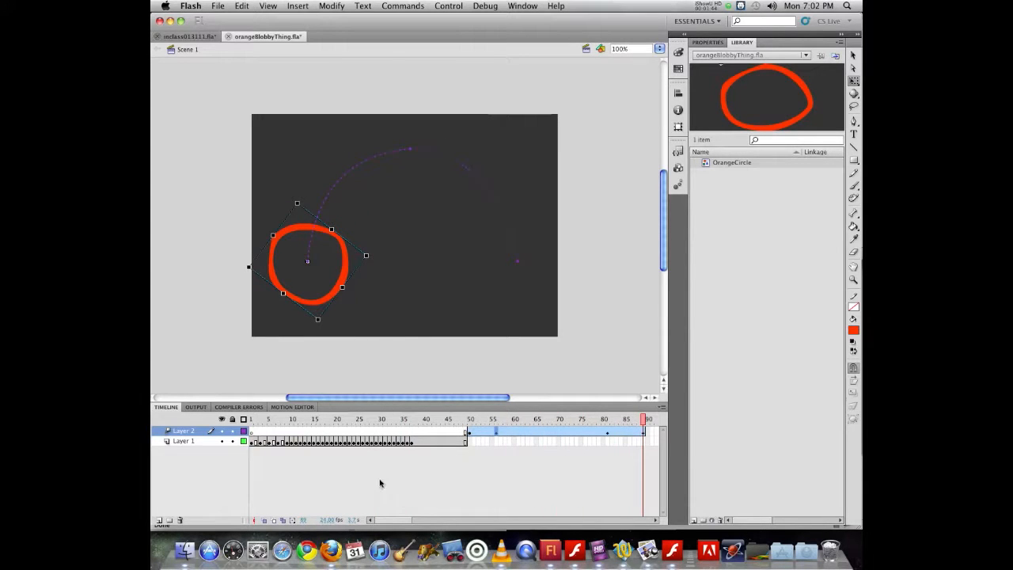
- Return the arc's peak keyframe on Layer 2 from frame 56 to frame 70
{"action": "left_click", "coordinate": [497, 431]}
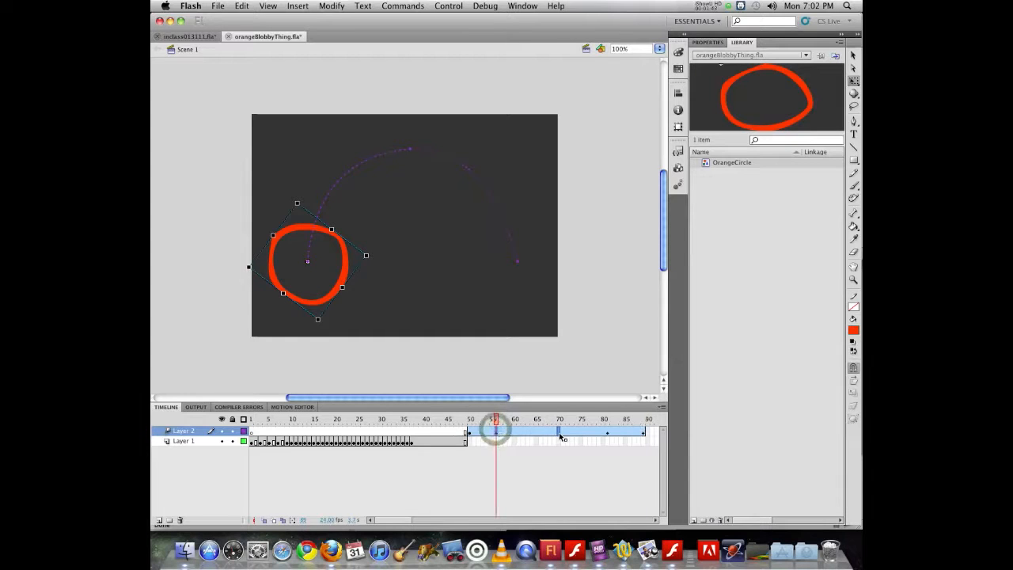
{"action": "left_click", "coordinate": [558, 425]}
{"action": "mouse_move", "coordinate": [559, 423]}
{"action": "left_mouse_down"}
{"action": "mouse_move", "coordinate": [477, 423]}
{"action": "mouse_move", "coordinate": [566, 423]}
{"action": "mouse_move", "coordinate": [486, 412]}
{"action": "mouse_move", "coordinate": [558, 403]}
{"action": "mouse_move", "coordinate": [500, 405]}
{"action": "mouse_move", "coordinate": [559, 413]}
{"action": "left_mouse_up"}
{"action": "left_click", "coordinate": [558, 431]}
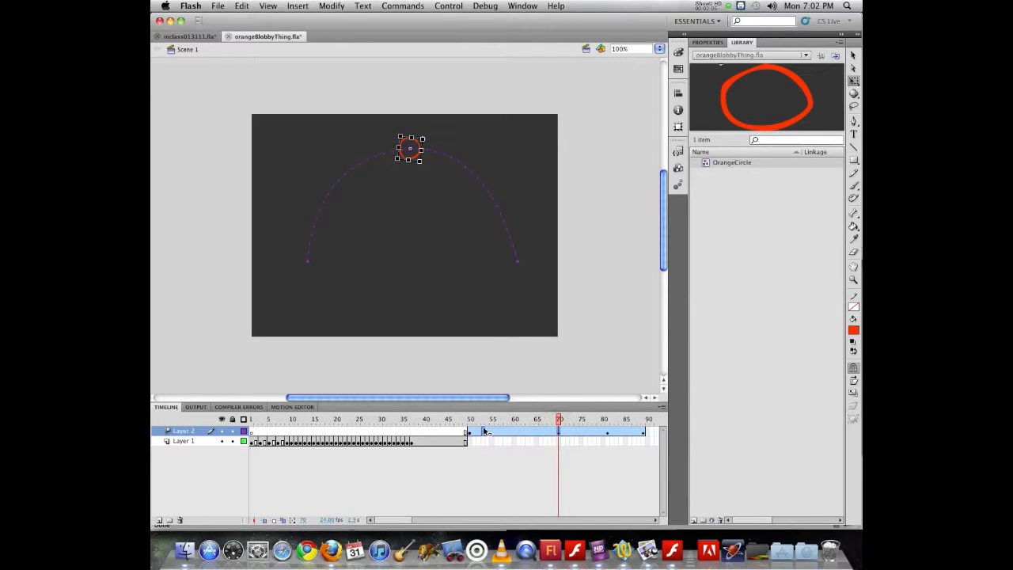
- Move the arc's peak keyframe on Layer 2 to frame 79 and play back the tween
{"action": "left_click_drag", "start_coordinate": [484, 418], "coordinate": [599, 404]}
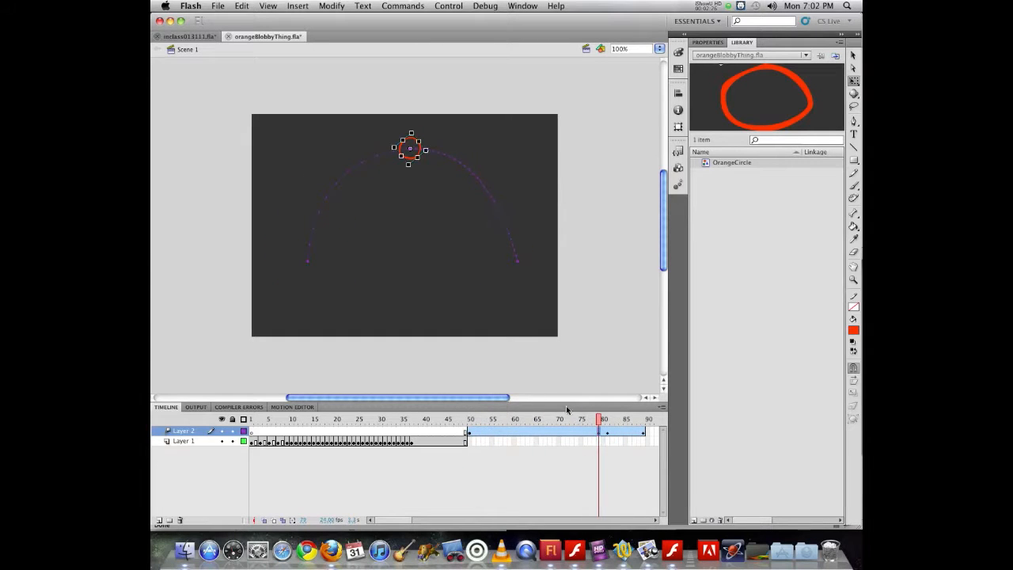
{"action": "left_click_drag", "start_coordinate": [402, 521], "coordinate": [417, 520]}
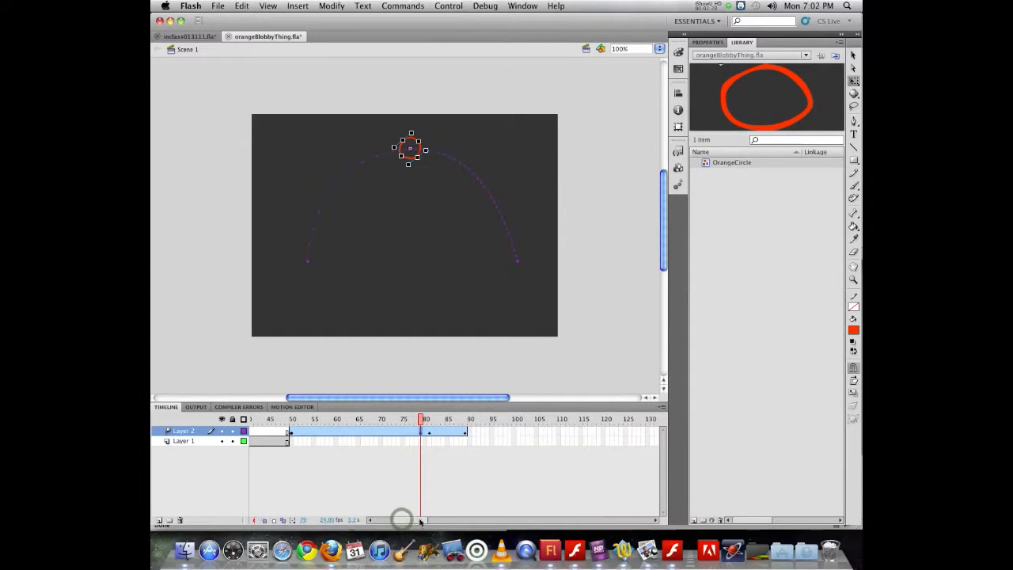
{"action": "key", "text": "Return"}
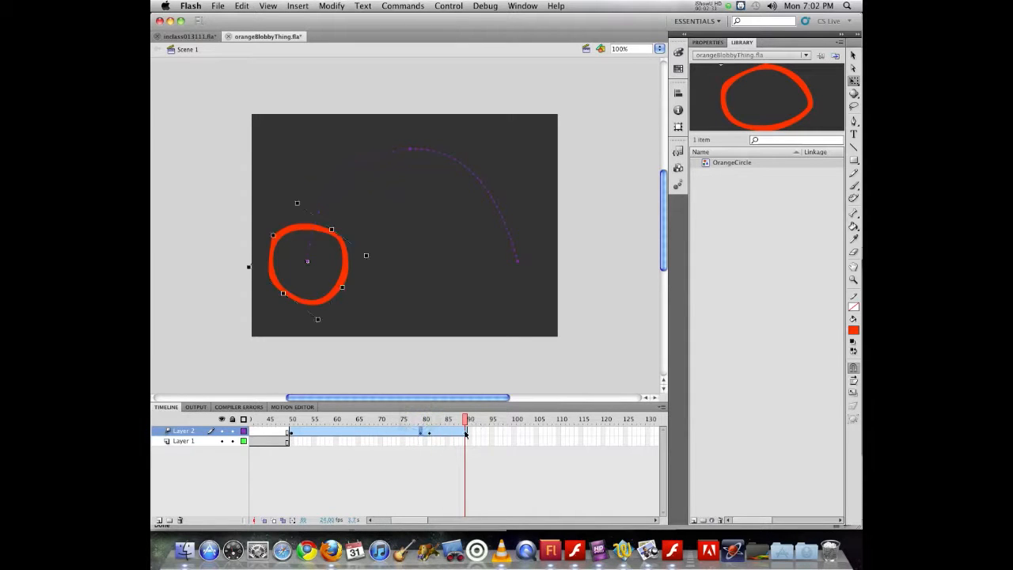
- Try to stretch the Layer 2 tween span to about frame 111, and undo the stretch
{"action": "left_click", "coordinate": [465, 431]}
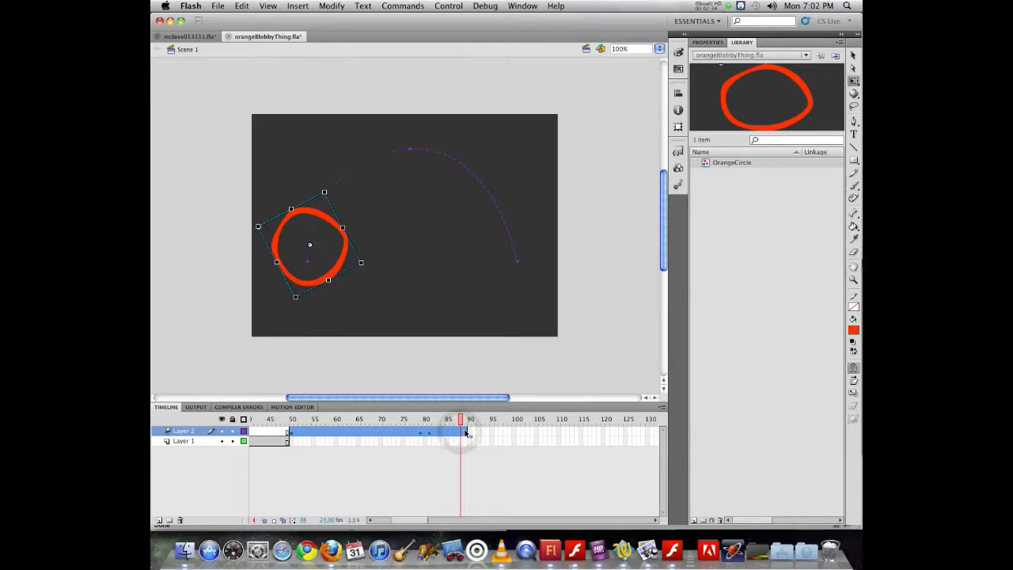
{"action": "left_click_drag", "start_coordinate": [467, 431], "coordinate": [558, 442]}
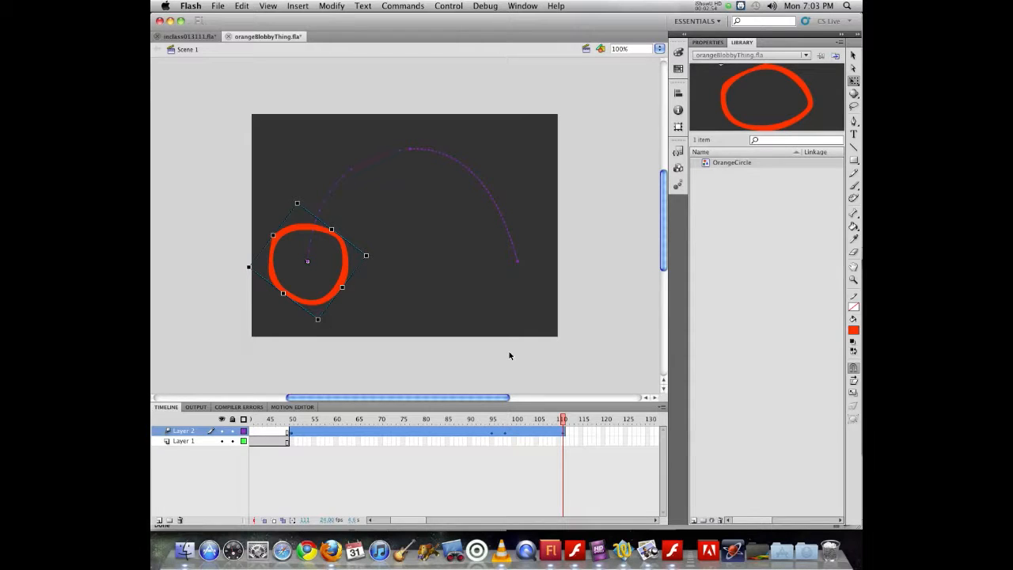
{"action": "key", "text": "super+z"}
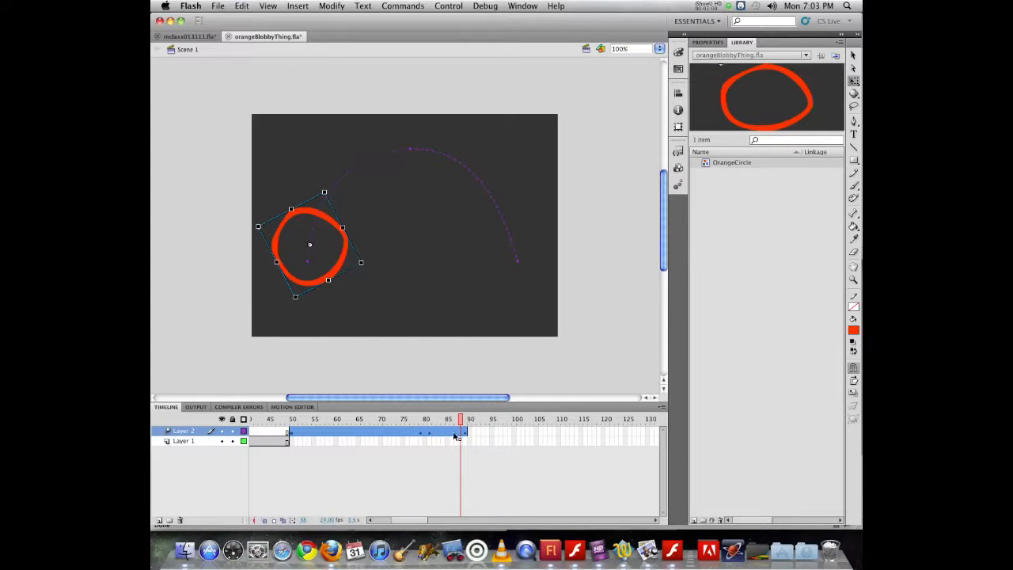
- Extend the Layer 2 tween to frame 120 and, at frame 104, move the orange circle to the middle of the stage
{"action": "left_click", "coordinate": [606, 433]}
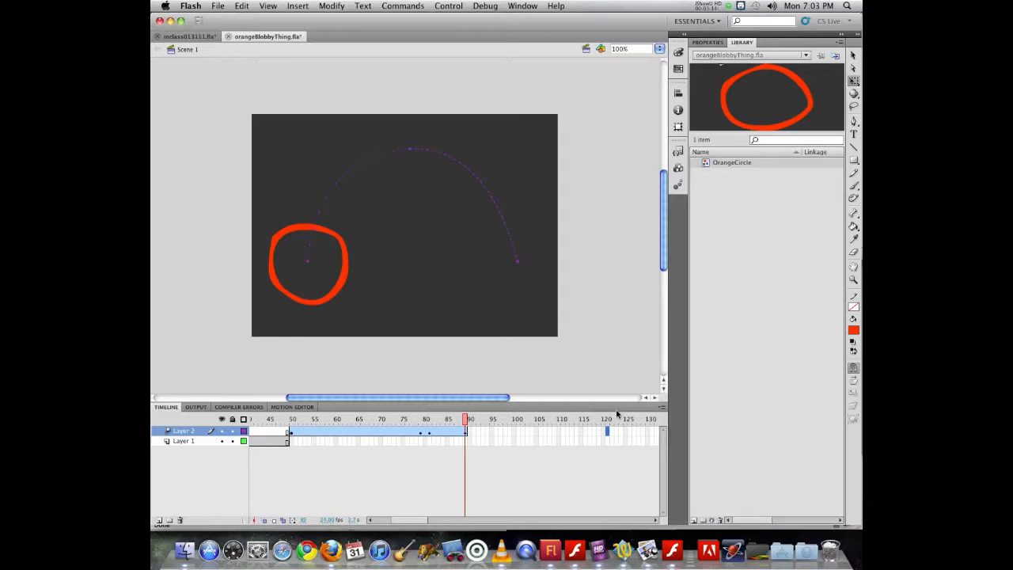
{"action": "key", "text": "F5"}
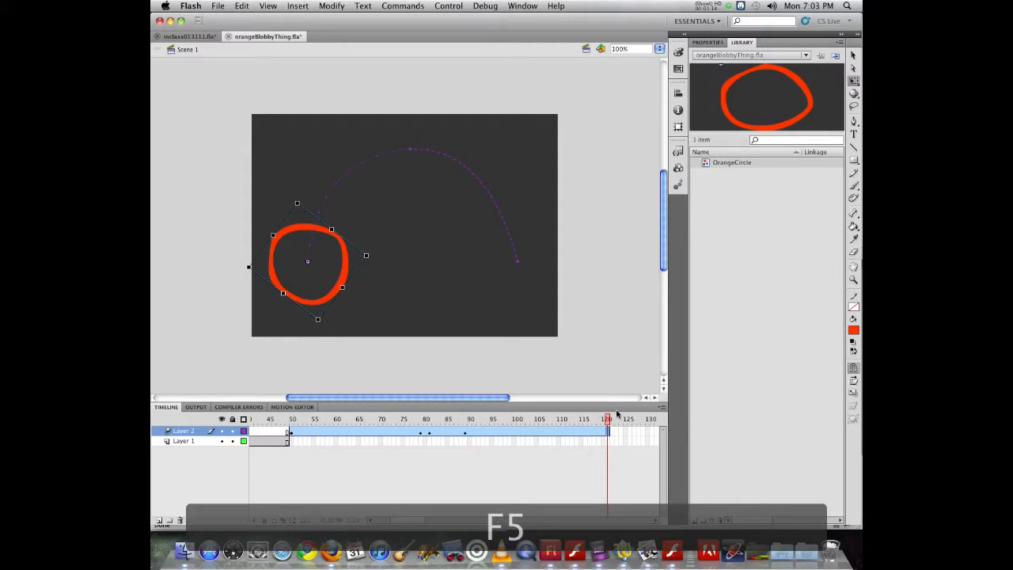
{"action": "left_click", "coordinate": [441, 418]}
{"action": "left_click_drag", "start_coordinate": [415, 418], "coordinate": [532, 412]}
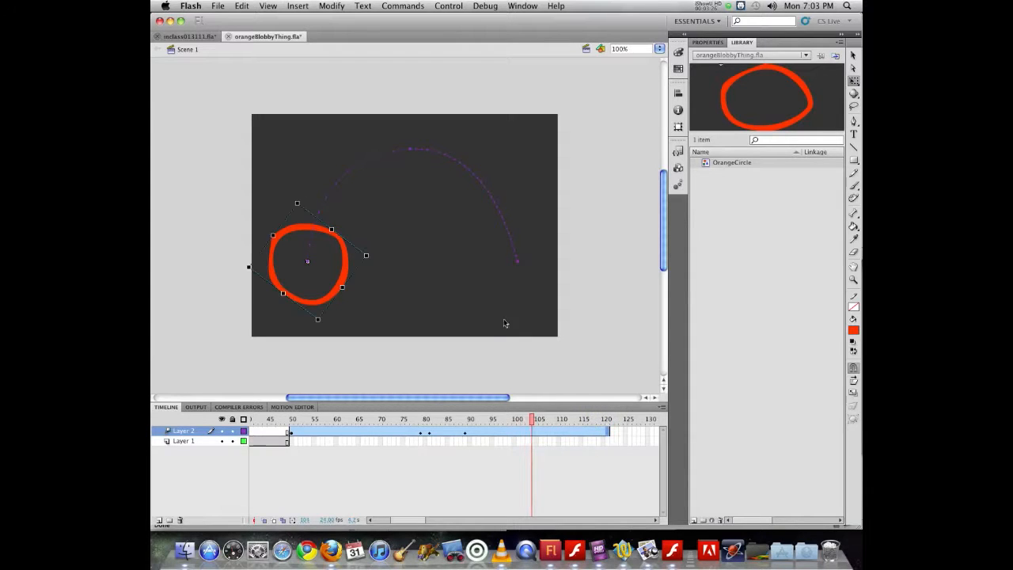
{"action": "left_click_drag", "start_coordinate": [346, 267], "coordinate": [446, 261]}
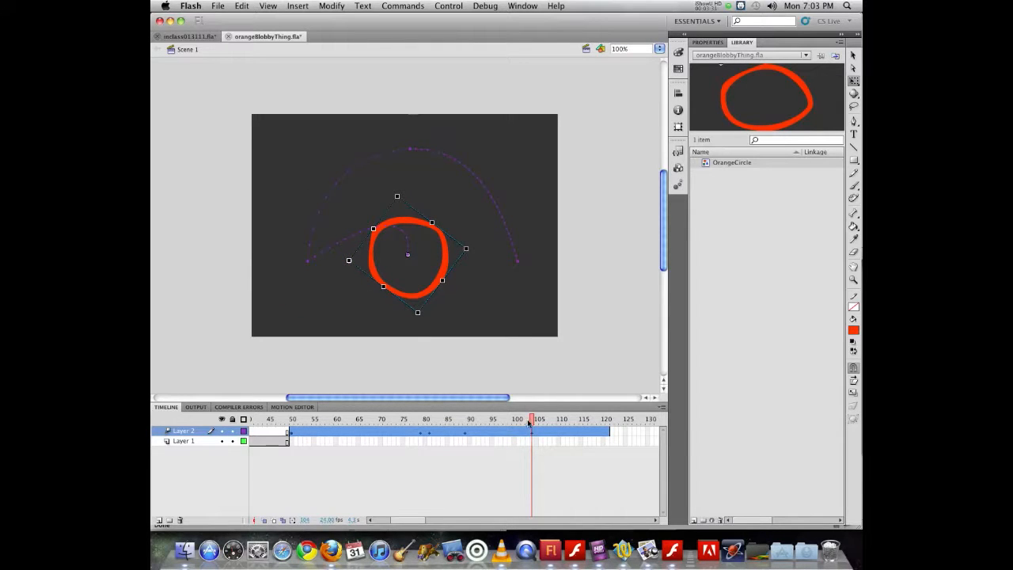
{"action": "mouse_move", "coordinate": [528, 424]}
{"action": "left_mouse_down"}
{"action": "mouse_move", "coordinate": [414, 419]}
{"action": "mouse_move", "coordinate": [531, 419]}
{"action": "left_mouse_up"}
- Bend the new motion path segment leading to the orange circle downward with the Selection tool
{"action": "left_click", "coordinate": [373, 238]}
{"action": "left_click", "coordinate": [854, 56]}
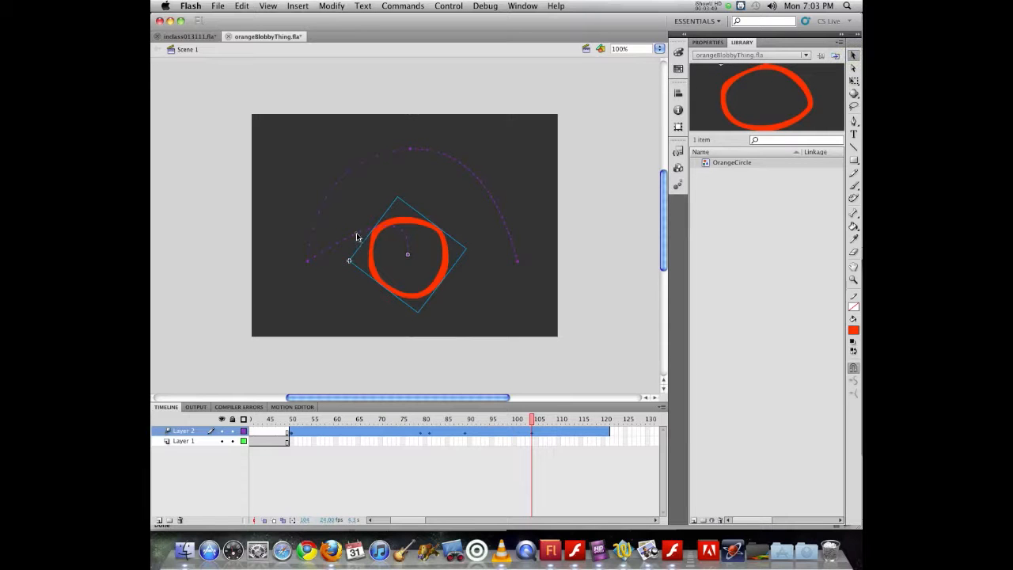
{"action": "left_click_drag", "start_coordinate": [356, 236], "coordinate": [329, 267]}
- Try to edit the motion path near the orange circle's centre with the Pen tool
{"action": "left_click", "coordinate": [853, 121]}
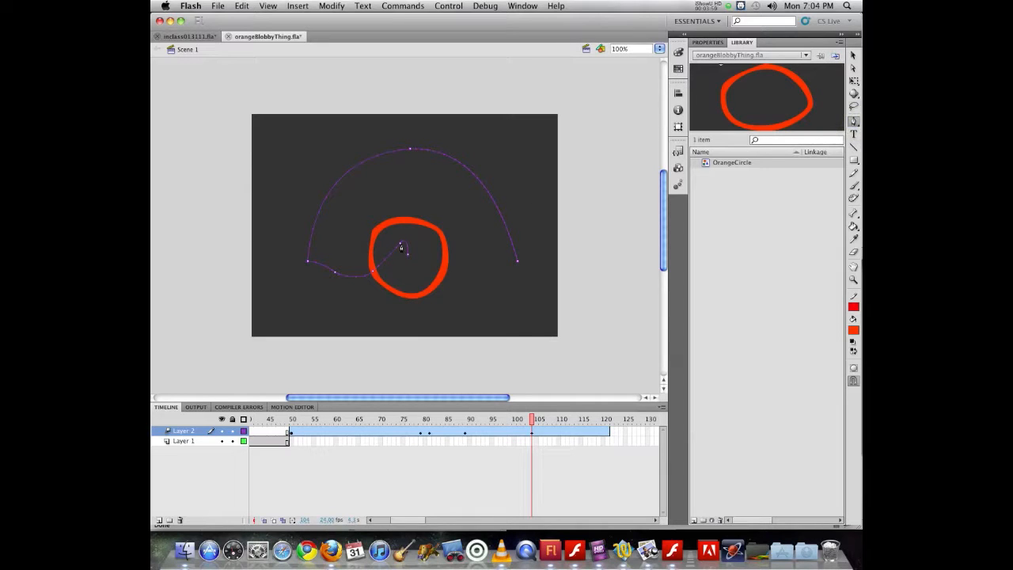
{"action": "left_click", "coordinate": [400, 248]}
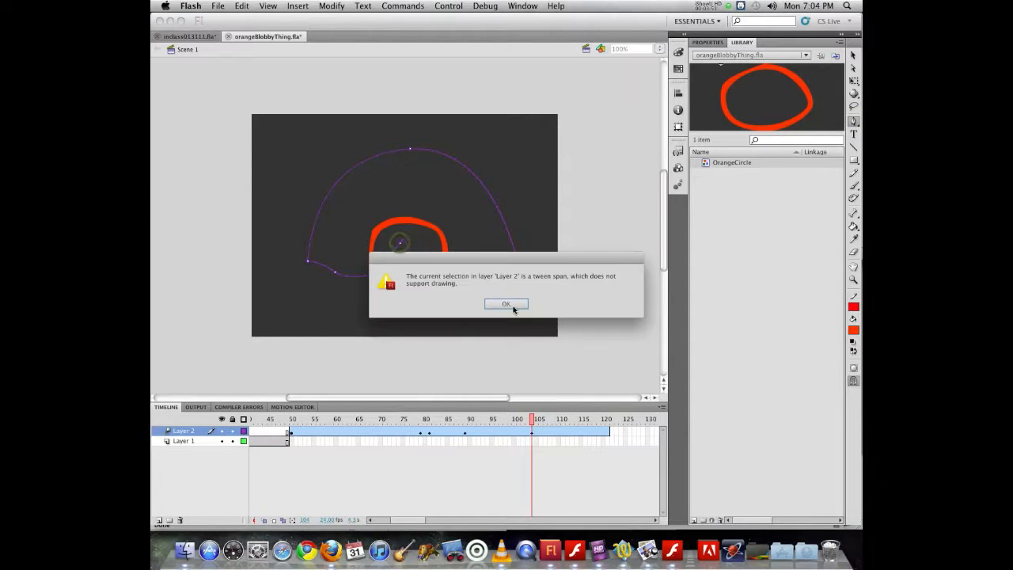
{"action": "left_click", "coordinate": [507, 307]}
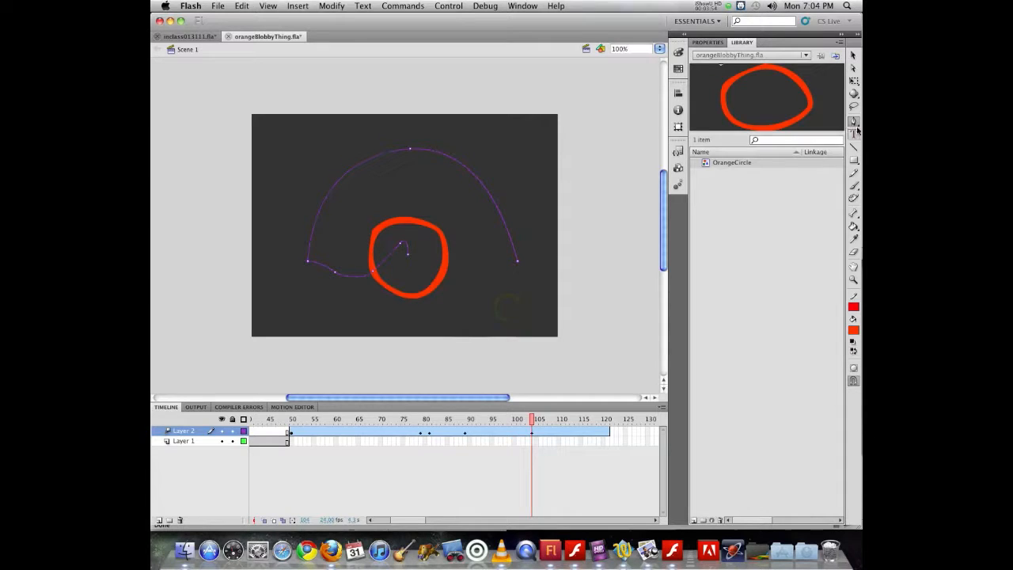
- Reshape the motion path with the Convert Anchor Point tool, crossing the curve handles at the arc's peak, and scrub through the tween
{"action": "left_click_drag", "start_coordinate": [856, 128], "coordinate": [825, 160]}
{"action": "mouse_move", "coordinate": [399, 243]}
{"action": "left_mouse_down"}
{"action": "mouse_move", "coordinate": [367, 243]}
{"action": "mouse_move", "coordinate": [384, 231]}
{"action": "mouse_move", "coordinate": [392, 244]}
{"action": "left_mouse_up"}
{"action": "left_click_drag", "start_coordinate": [333, 271], "coordinate": [387, 192]}
{"action": "mouse_move", "coordinate": [332, 305]}
{"action": "left_mouse_down"}
{"action": "mouse_move", "coordinate": [294, 301]}
{"action": "mouse_move", "coordinate": [290, 309]}
{"action": "mouse_move", "coordinate": [305, 333]}
{"action": "mouse_move", "coordinate": [320, 317]}
{"action": "left_mouse_up"}
{"action": "left_click", "coordinate": [408, 149]}
{"action": "left_click_drag", "start_coordinate": [408, 149], "coordinate": [276, 147]}
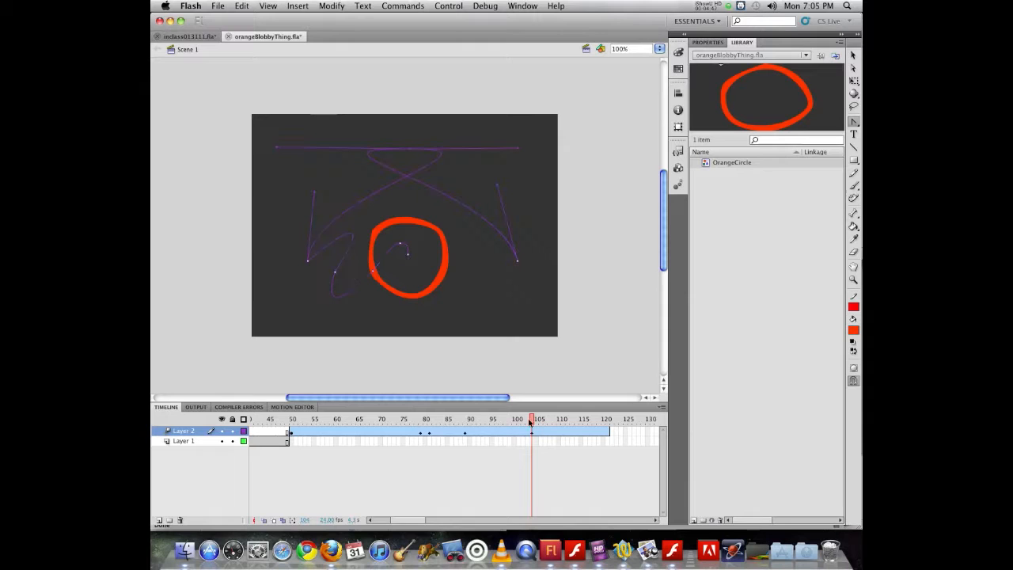
{"action": "left_click_drag", "start_coordinate": [530, 423], "coordinate": [567, 388]}
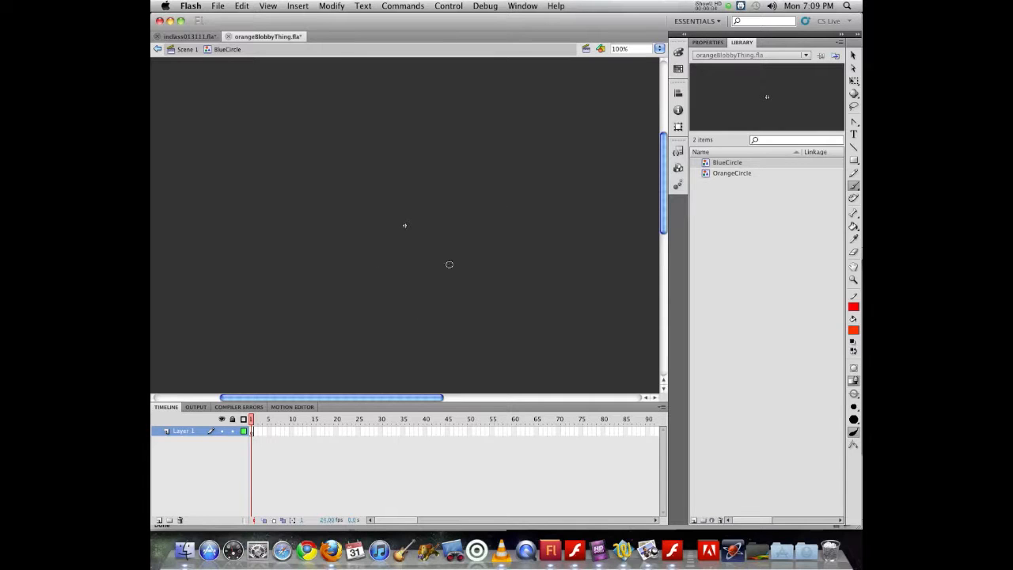
- Brush a circle with a blue fill inside the BlueCircle symbol, and return to Scene 1
{"action": "left_click", "coordinate": [852, 331]}
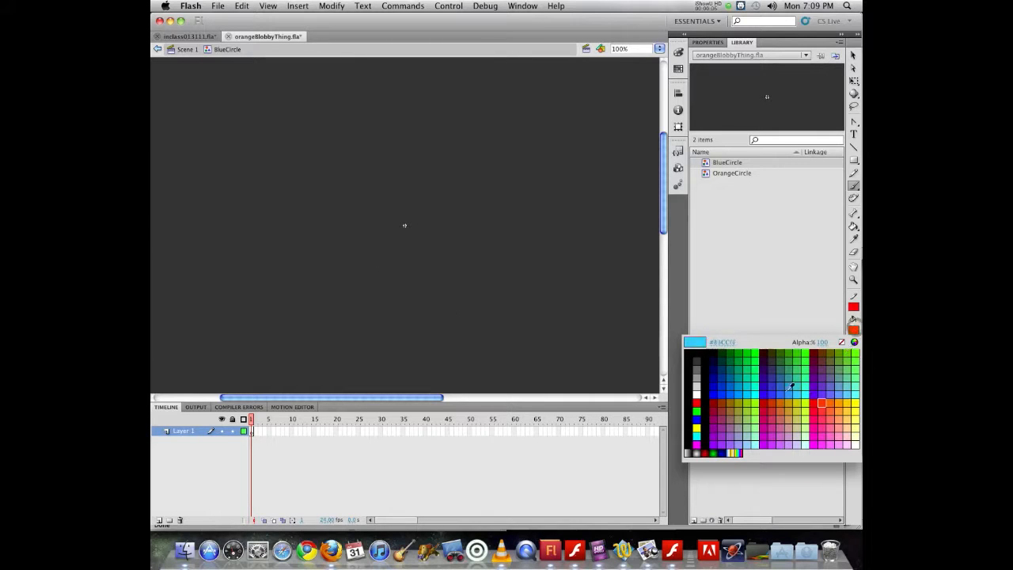
{"action": "left_click", "coordinate": [731, 386]}
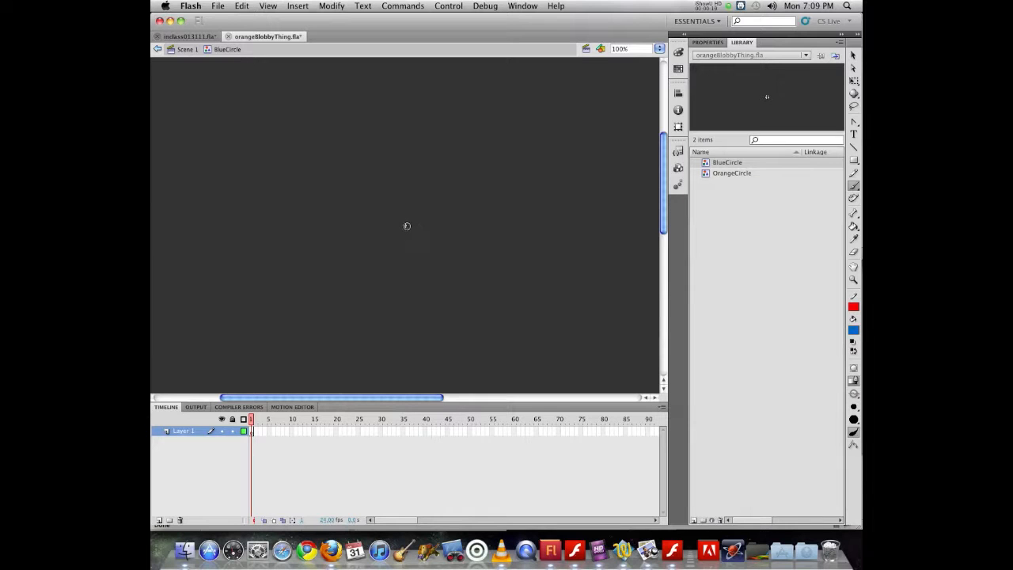
{"action": "mouse_move", "coordinate": [407, 225]}
{"action": "left_mouse_down"}
{"action": "mouse_move", "coordinate": [427, 260]}
{"action": "mouse_move", "coordinate": [409, 224]}
{"action": "mouse_move", "coordinate": [452, 252]}
{"action": "mouse_move", "coordinate": [405, 225]}
{"action": "left_mouse_up"}
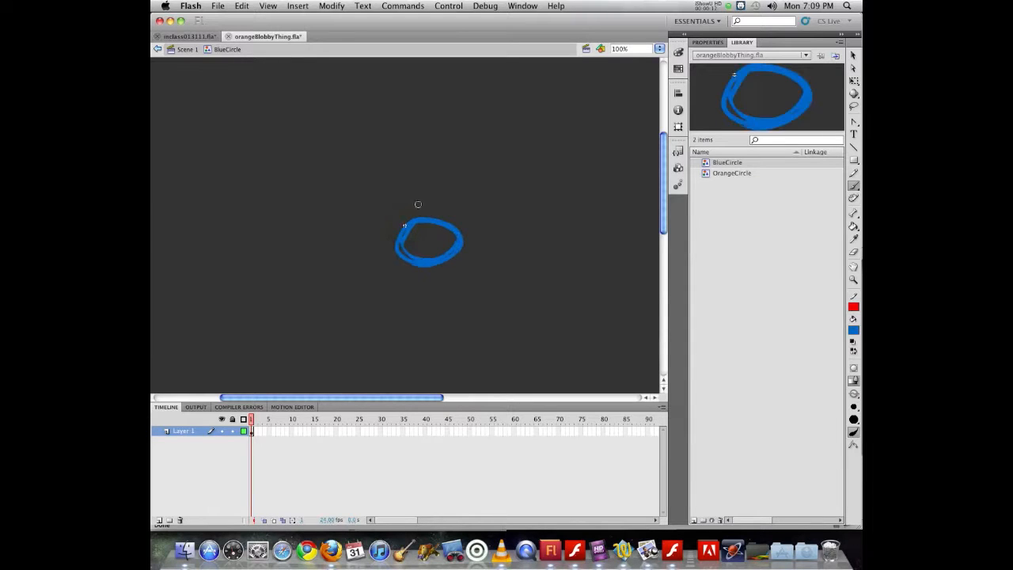
{"action": "left_click", "coordinate": [185, 50]}
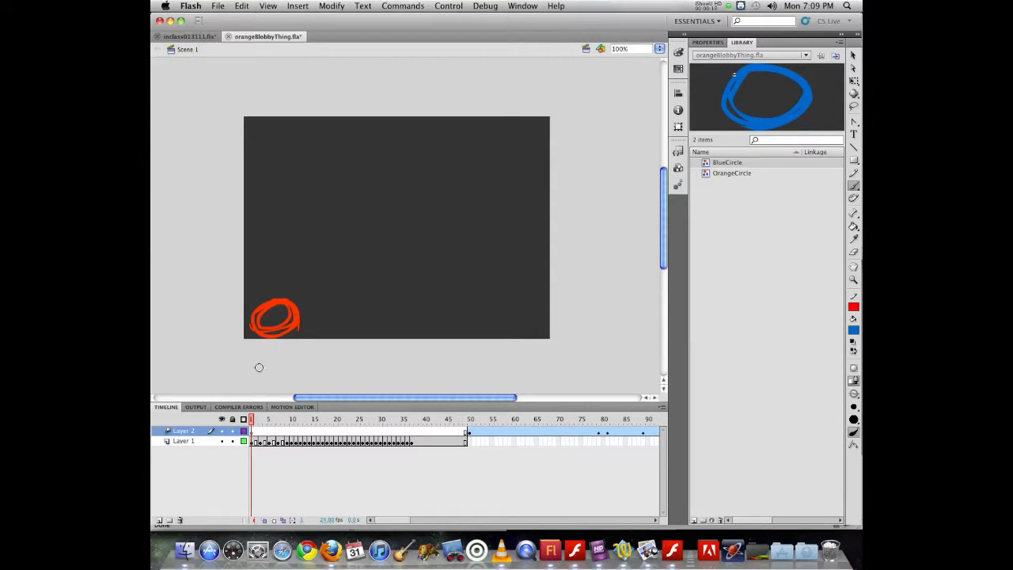
- Add a new layer above Layer 2, place a BlueCircle instance at the stage's upper middle, and test the movie
{"action": "left_click", "coordinate": [158, 520]}
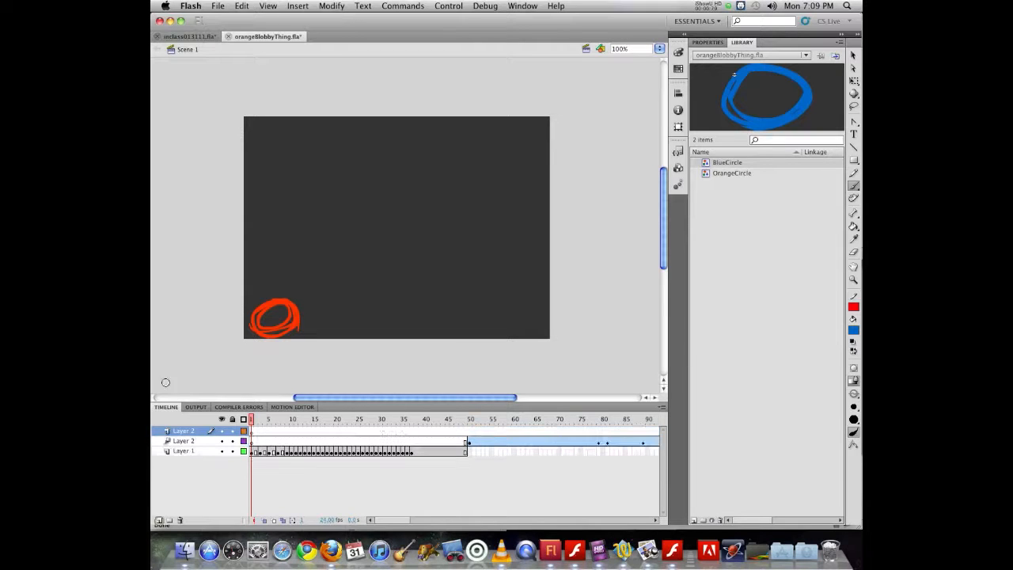
{"action": "left_click_drag", "start_coordinate": [738, 163], "coordinate": [325, 224]}
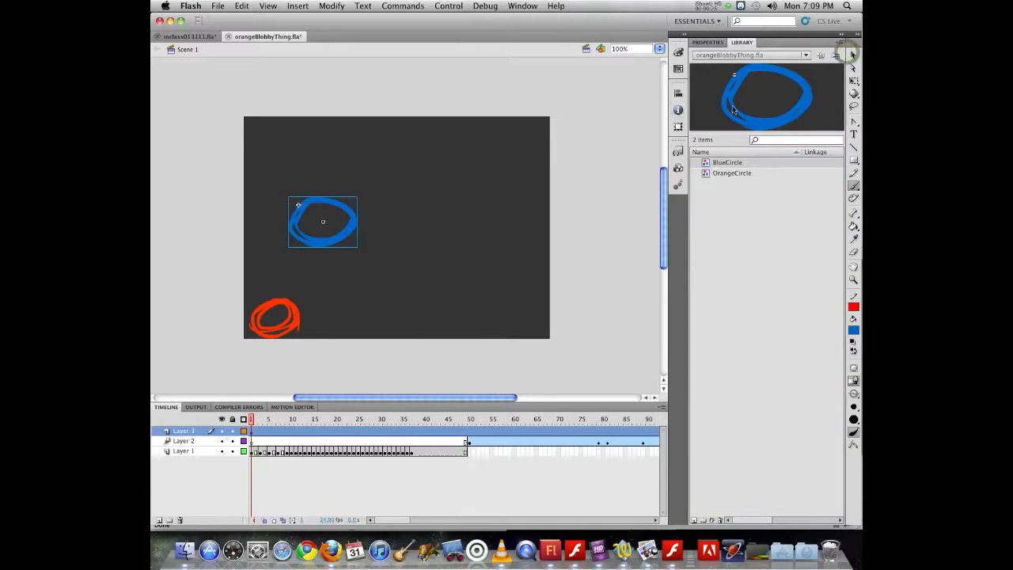
{"action": "left_click", "coordinate": [852, 55]}
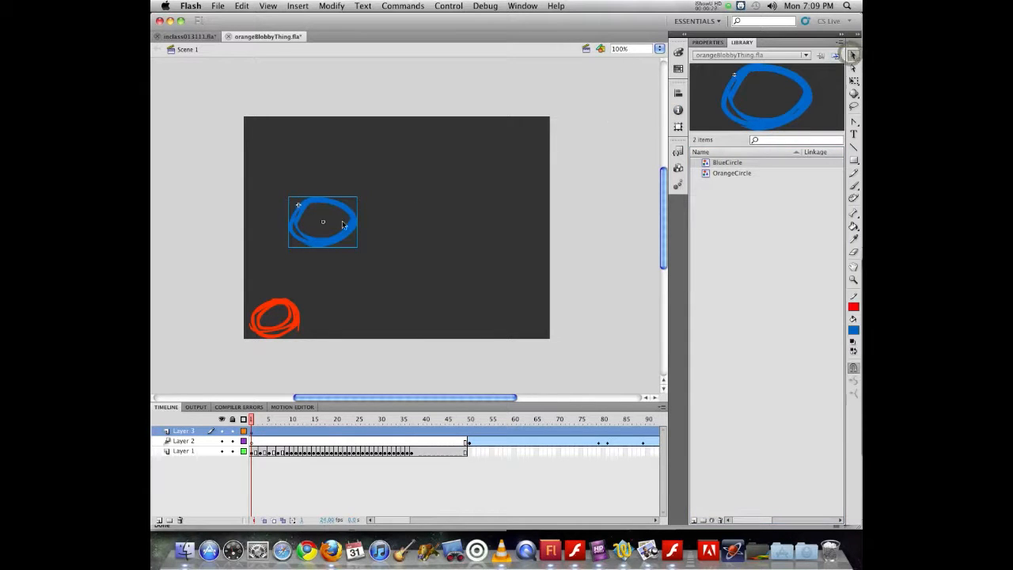
{"action": "left_click_drag", "start_coordinate": [343, 238], "coordinate": [428, 149]}
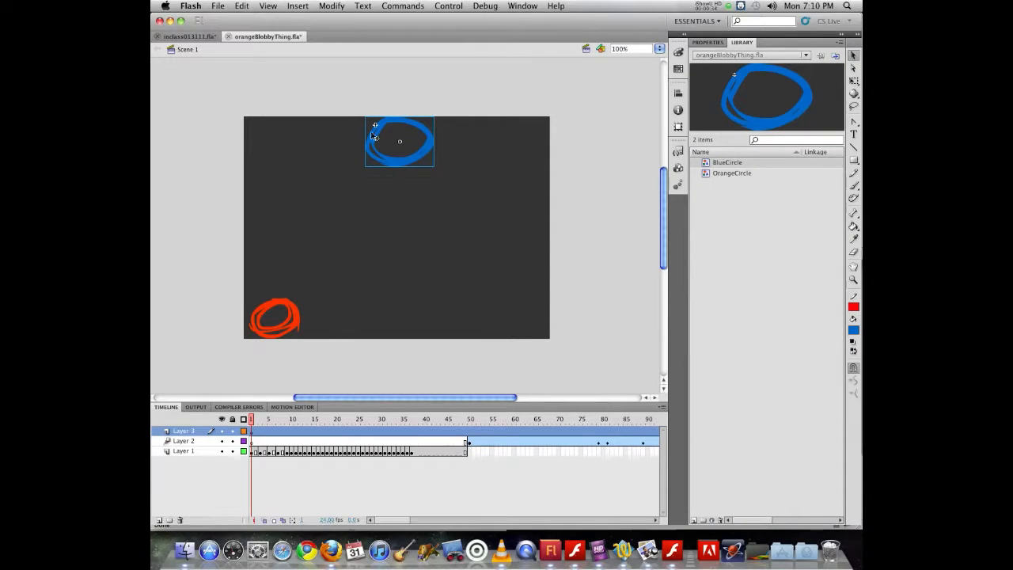
{"action": "key", "text": "super+Return"}
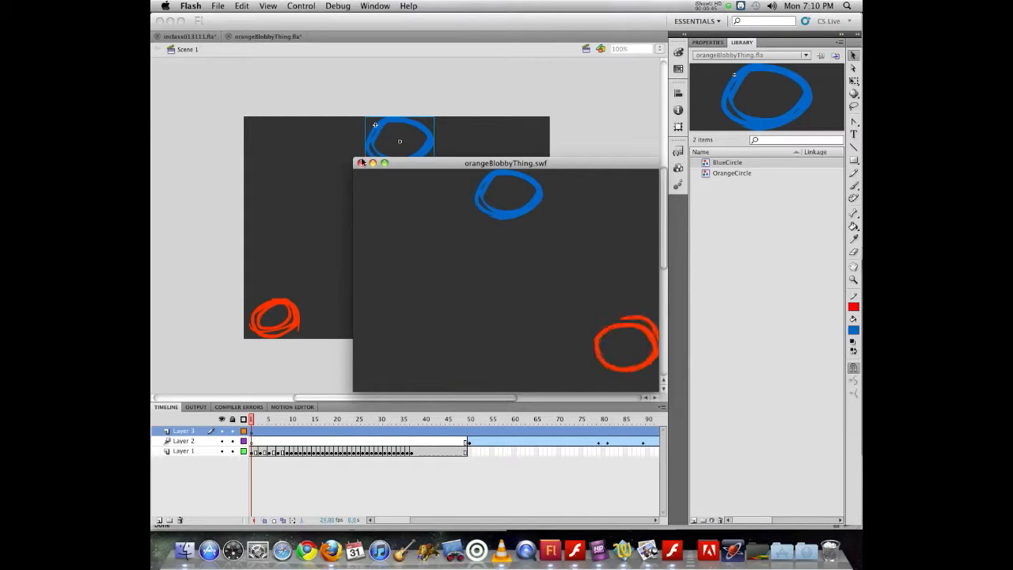
- Open the BlueCircle symbol for editing, turn on onion skinning, and brush a second blue circle in a blank keyframe at frame 2
{"action": "left_click", "coordinate": [361, 162]}
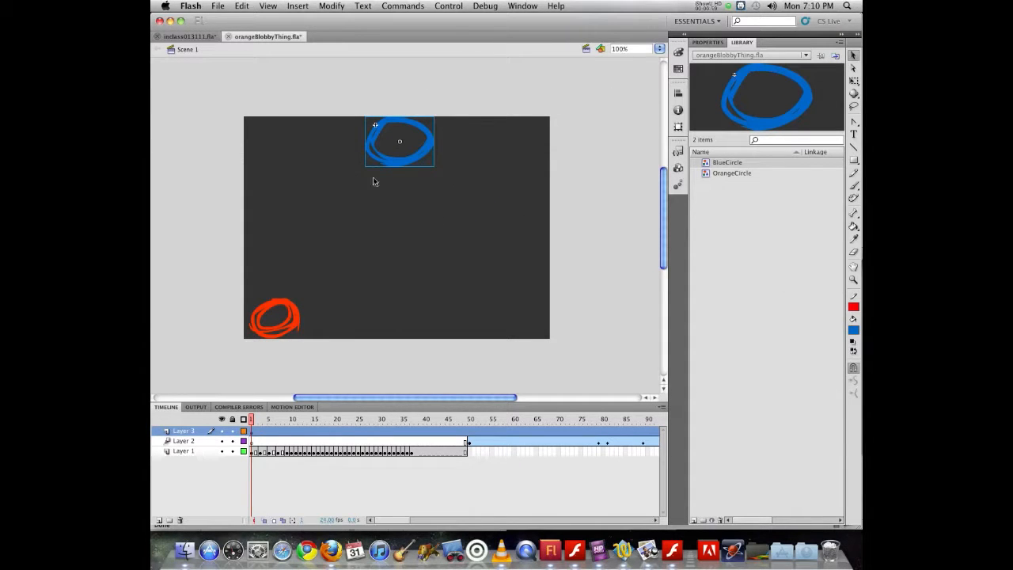
{"action": "double_click", "coordinate": [397, 163]}
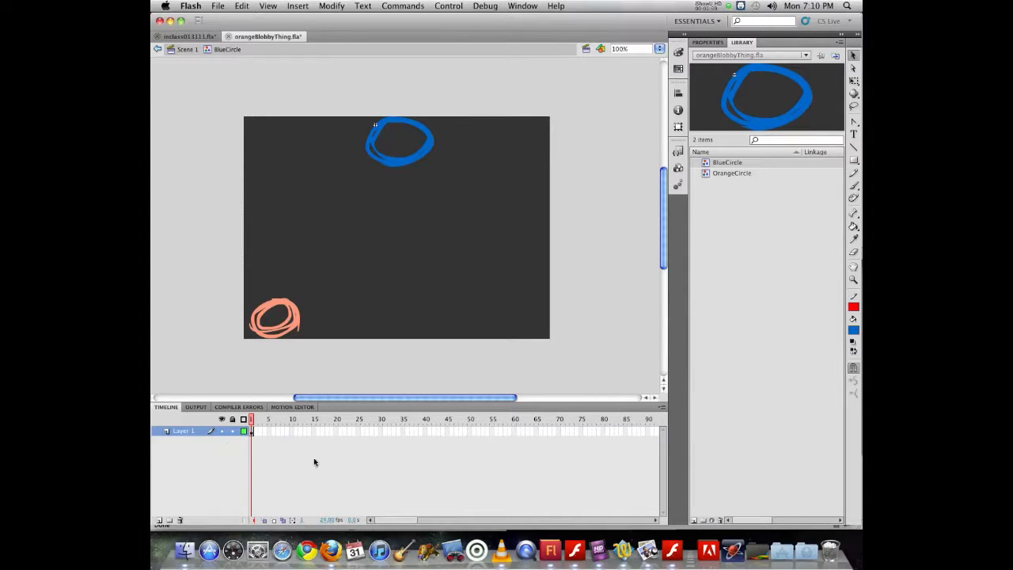
{"action": "left_click", "coordinate": [264, 520]}
{"action": "key", "text": "F7"}
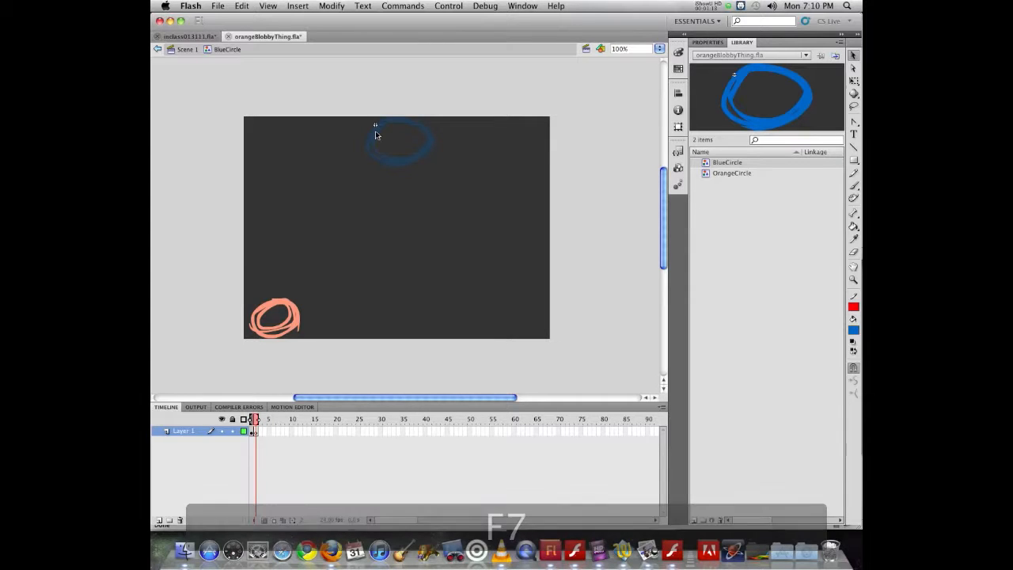
{"action": "key", "text": "b"}
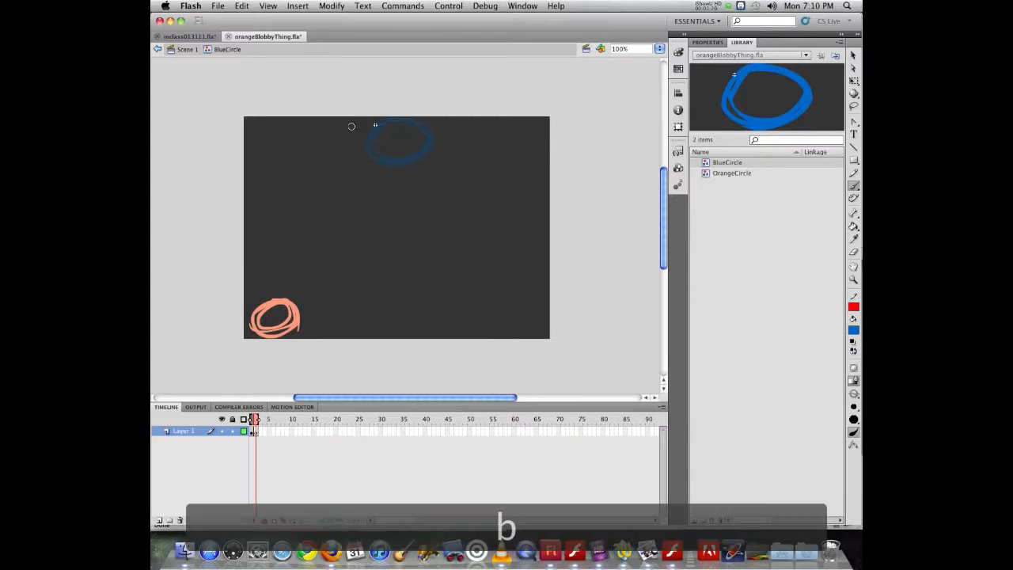
{"action": "mouse_move", "coordinate": [376, 128]}
{"action": "left_mouse_down"}
{"action": "mouse_move", "coordinate": [426, 133]}
{"action": "mouse_move", "coordinate": [398, 163]}
{"action": "mouse_move", "coordinate": [365, 130]}
{"action": "mouse_move", "coordinate": [431, 129]}
{"action": "mouse_move", "coordinate": [419, 161]}
{"action": "left_mouse_up"}
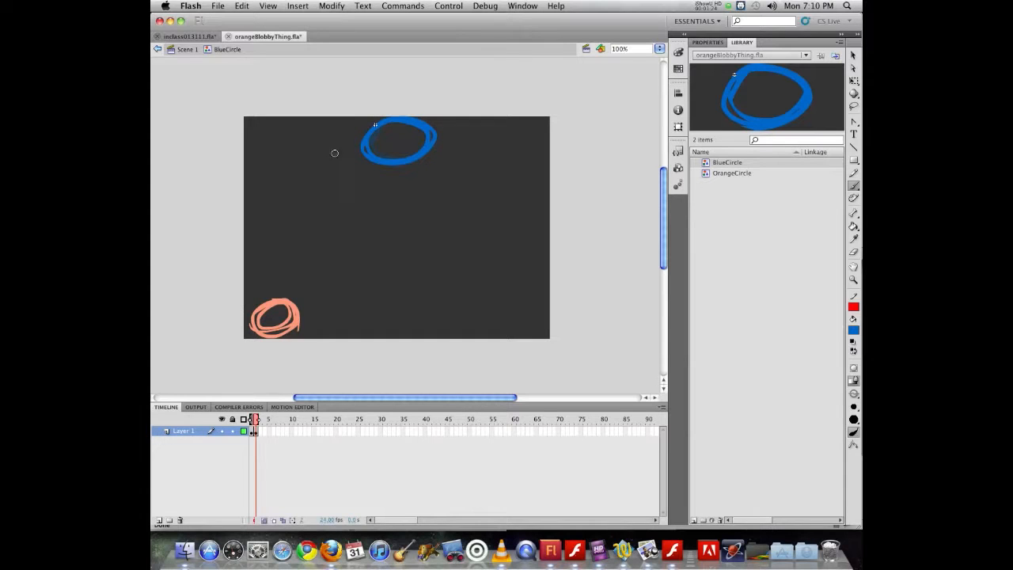
- Brush slightly varied blue circles in new blank keyframes from frame 3 to 13 of BlueCircle, and scrub through them with onion skinning off
{"action": "key", "text": "F7"}
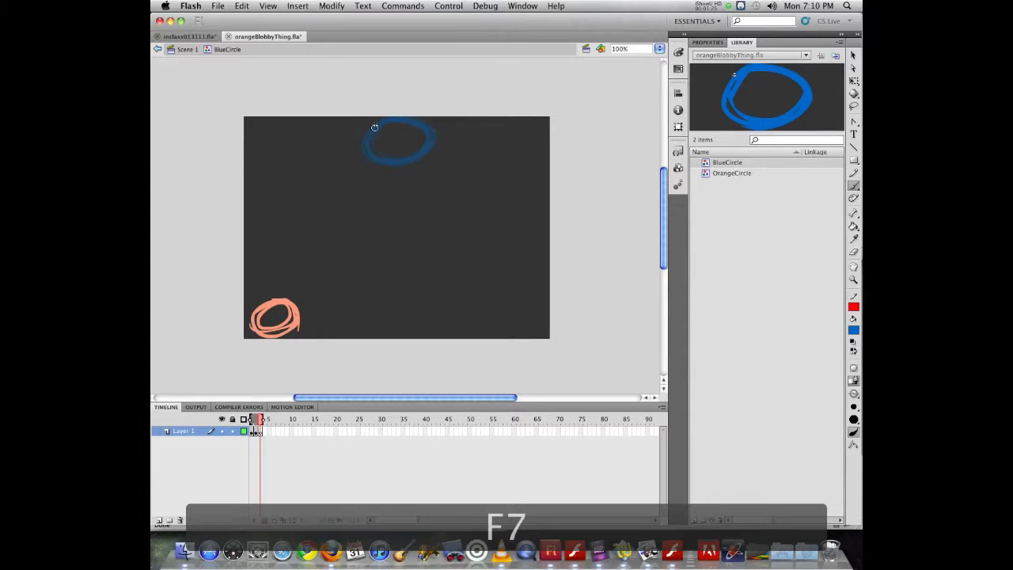
{"action": "key", "text": "F7"}
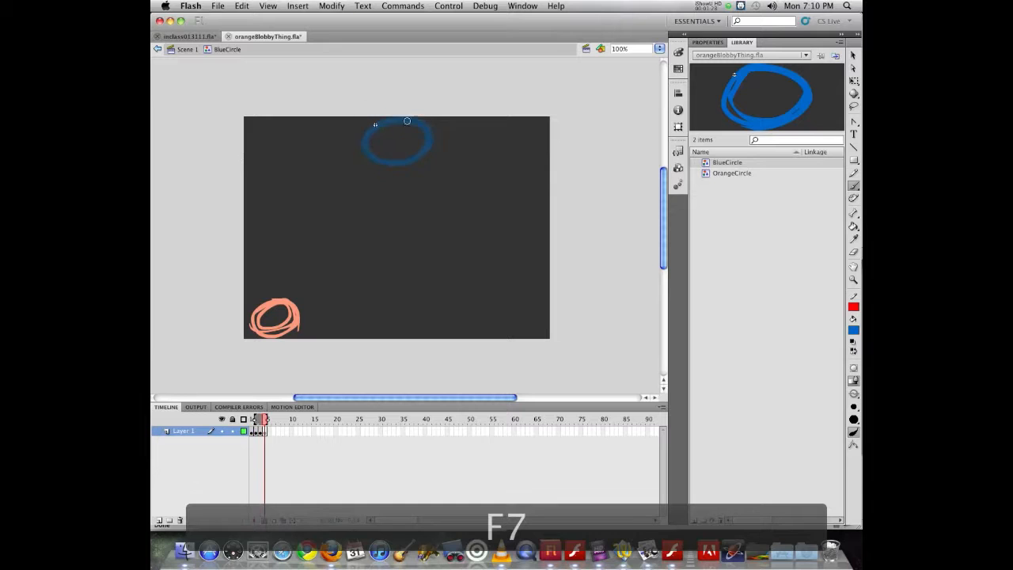
{"action": "mouse_move", "coordinate": [408, 119]}
{"action": "left_mouse_down"}
{"action": "mouse_move", "coordinate": [433, 146]}
{"action": "mouse_move", "coordinate": [408, 116]}
{"action": "mouse_move", "coordinate": [379, 133]}
{"action": "mouse_move", "coordinate": [435, 139]}
{"action": "mouse_move", "coordinate": [418, 125]}
{"action": "mouse_move", "coordinate": [424, 113]}
{"action": "mouse_move", "coordinate": [434, 127]}
{"action": "left_mouse_up"}
{"action": "key", "text": "F7"}
{"action": "key", "text": "F7"}
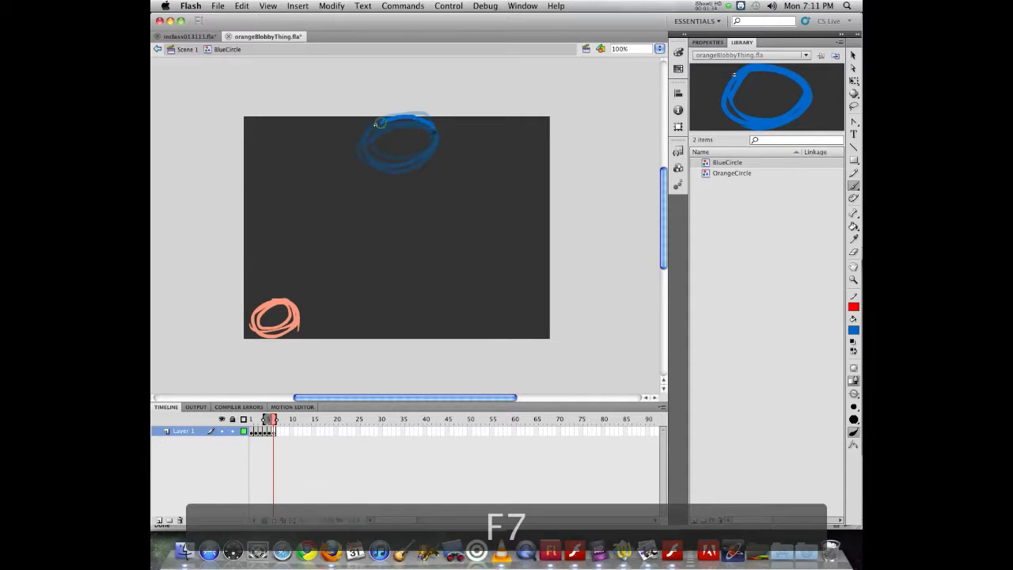
{"action": "key", "text": "F7"}
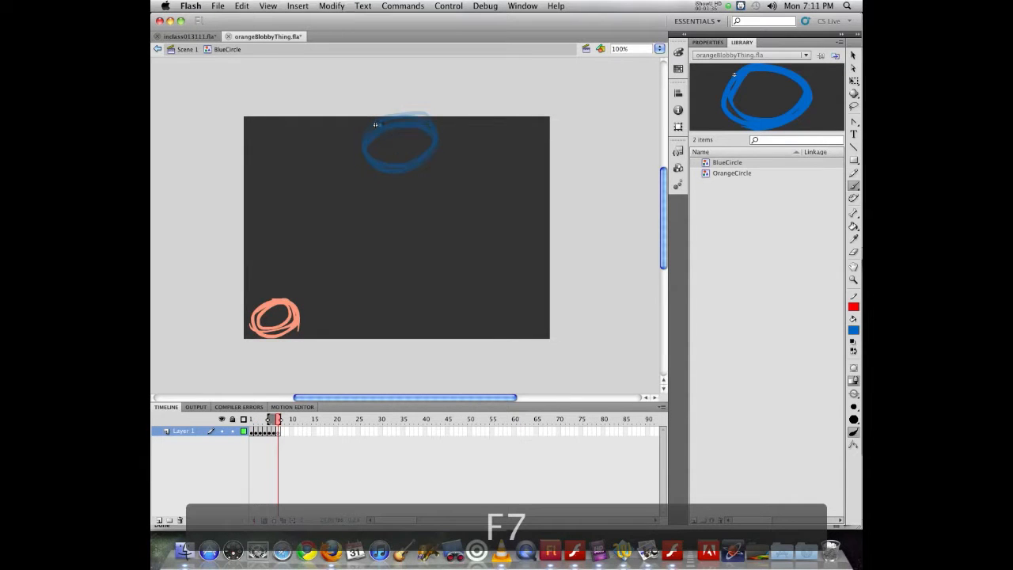
{"action": "mouse_move", "coordinate": [375, 124]}
{"action": "left_mouse_down"}
{"action": "mouse_move", "coordinate": [371, 159]}
{"action": "mouse_move", "coordinate": [378, 118]}
{"action": "mouse_move", "coordinate": [364, 155]}
{"action": "mouse_move", "coordinate": [399, 170]}
{"action": "left_mouse_up"}
{"action": "key", "text": "F7"}
{"action": "key", "text": "F7"}
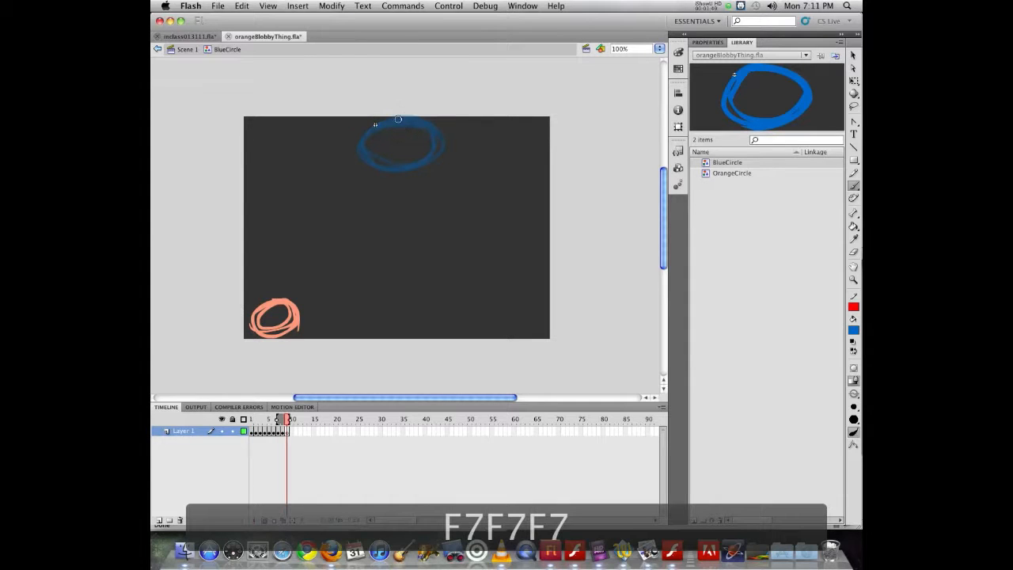
{"action": "left_click_drag", "start_coordinate": [392, 121], "coordinate": [368, 154]}
{"action": "key", "text": "F7"}
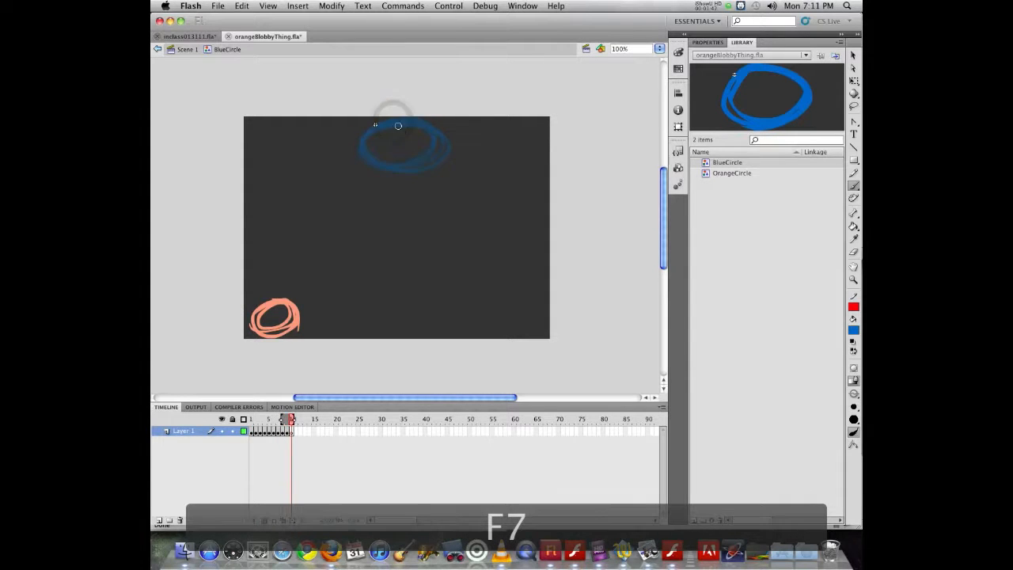
{"action": "key", "text": "F7"}
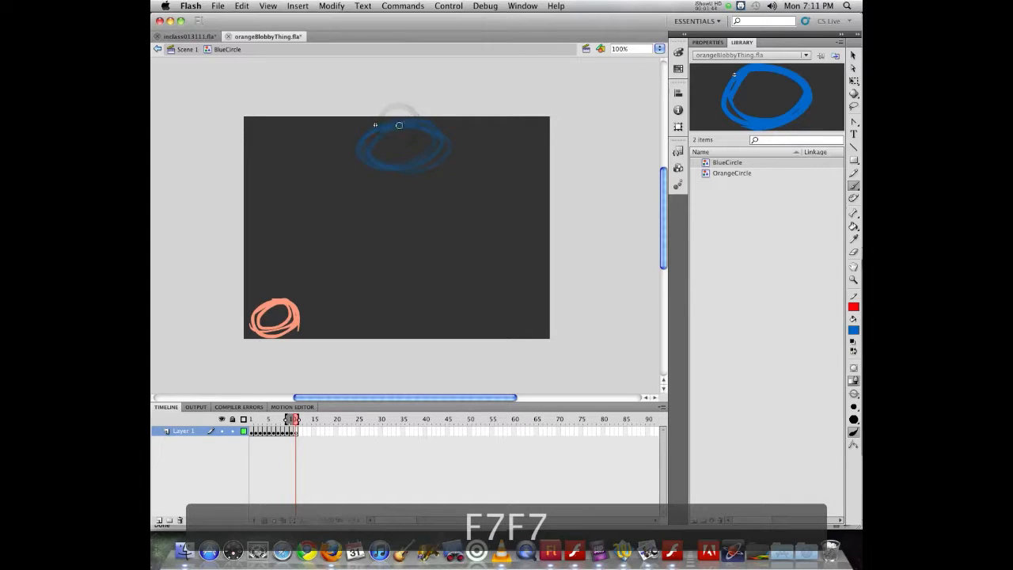
{"action": "key", "text": "F7"}
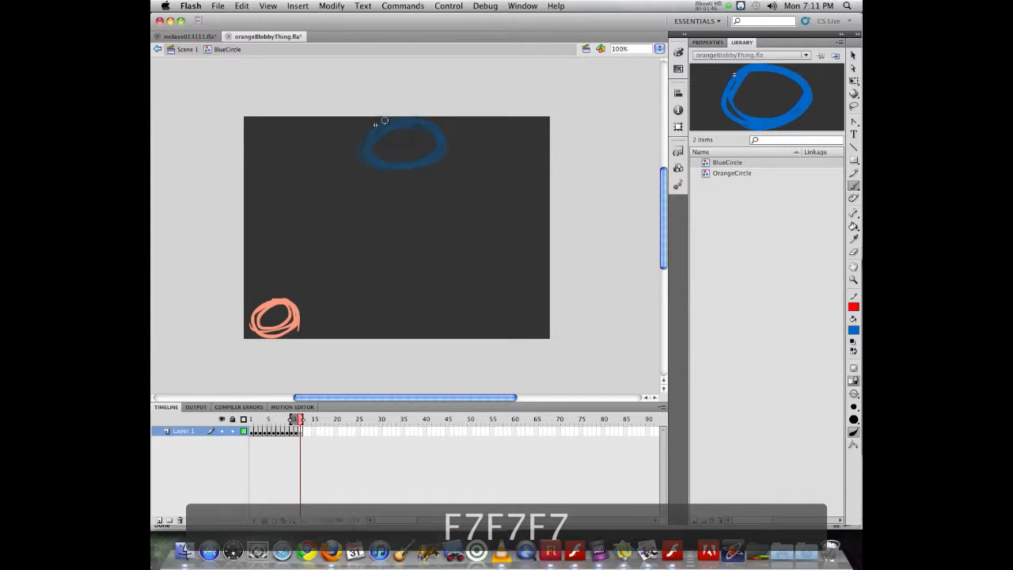
{"action": "key", "text": "F7"}
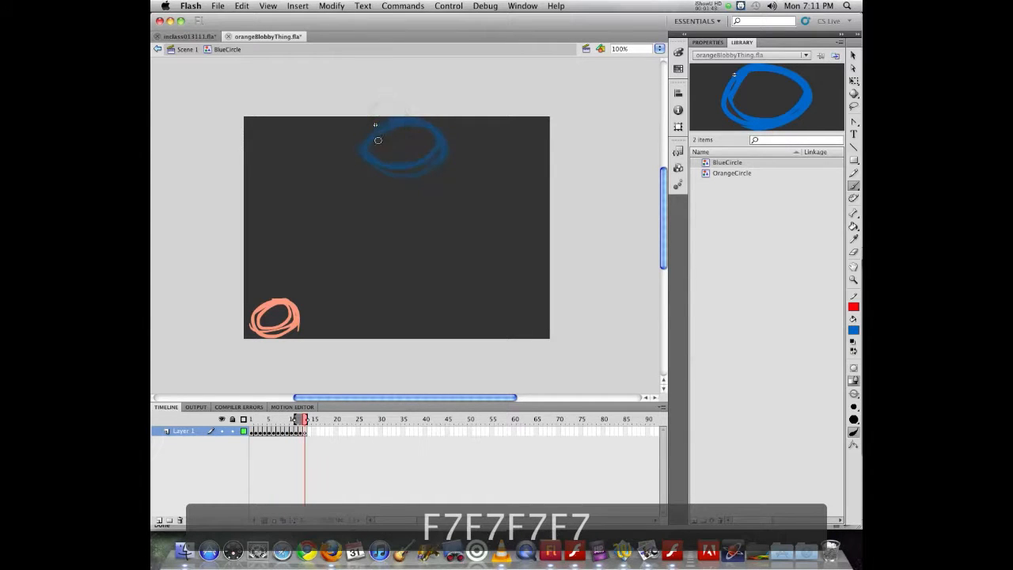
{"action": "left_click_drag", "start_coordinate": [362, 148], "coordinate": [372, 130]}
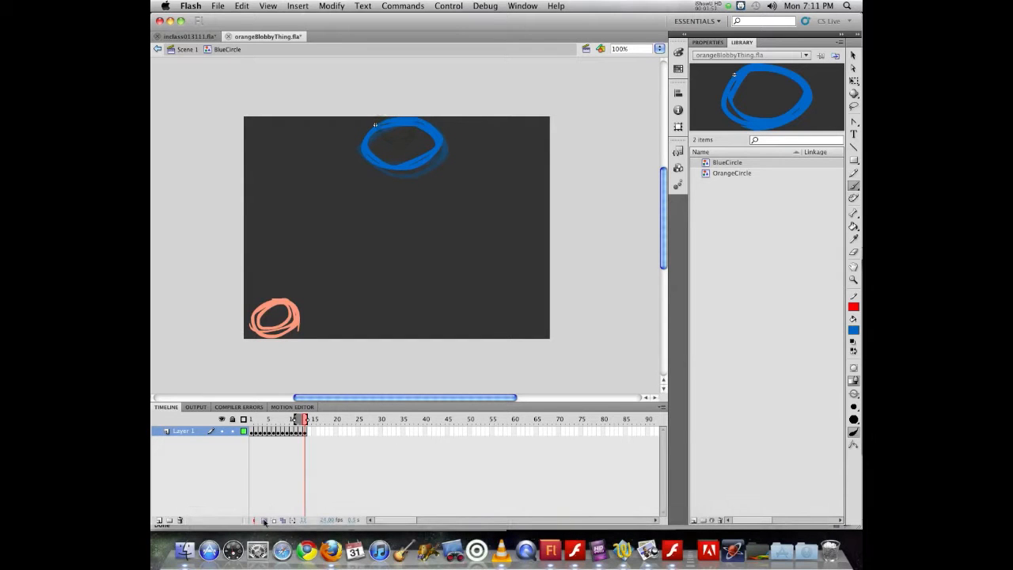
{"action": "left_click", "coordinate": [255, 413]}
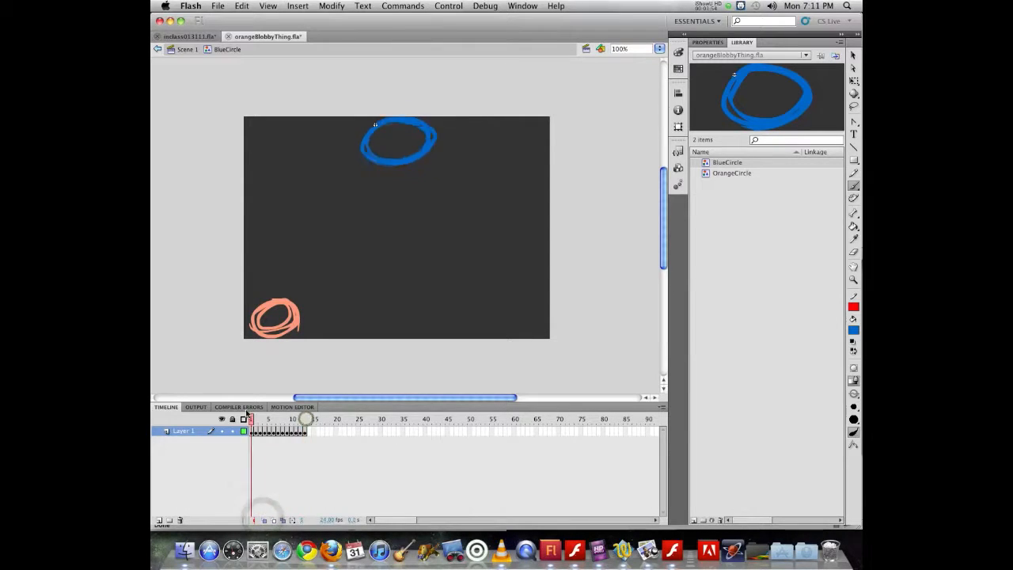
{"action": "left_click_drag", "start_coordinate": [255, 408], "coordinate": [210, 395]}
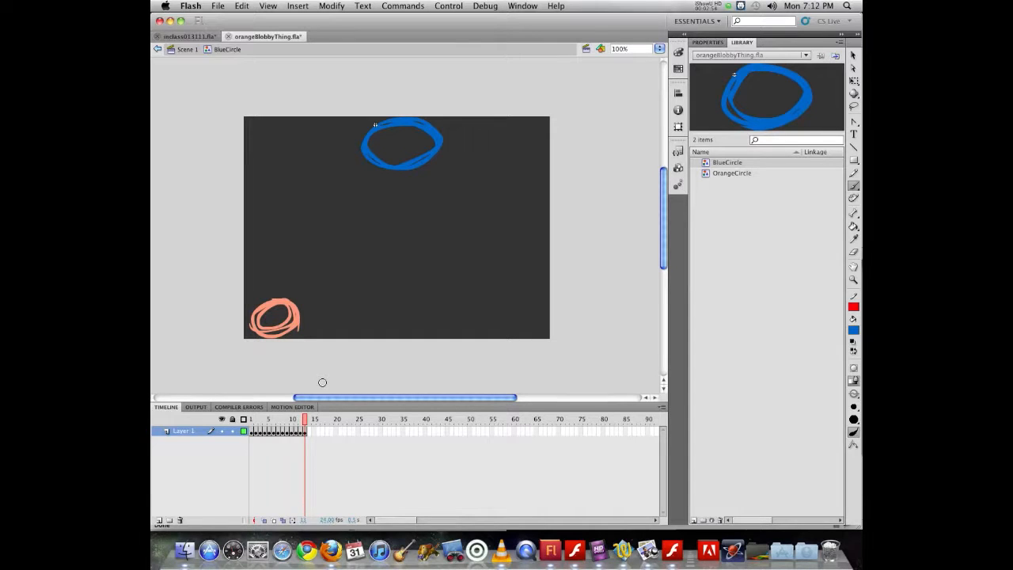
- Save the file, test the movie, and return to Scene 1
{"action": "key", "text": "super+s"}
{"action": "key", "text": "super+Return"}
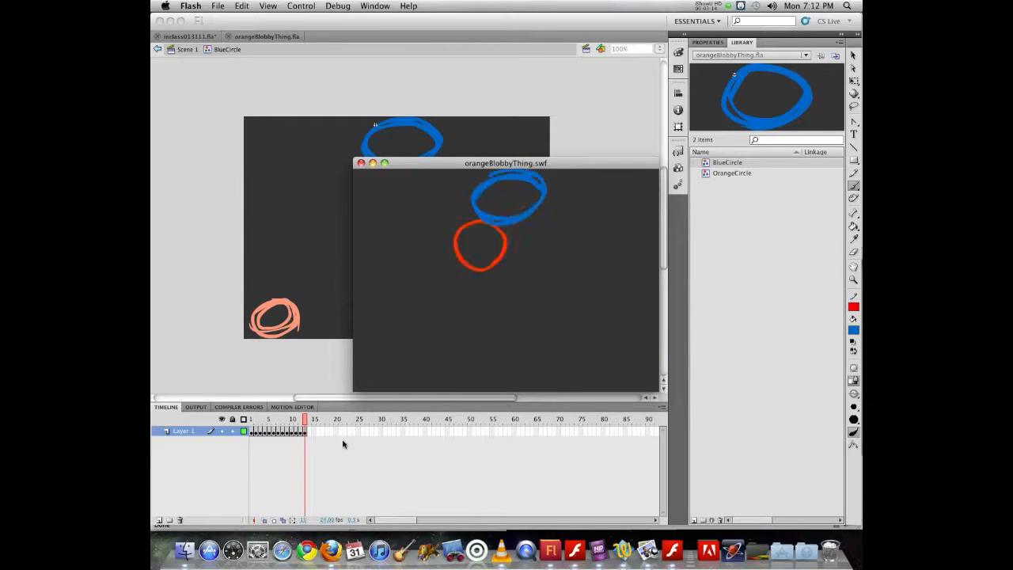
{"action": "left_click", "coordinate": [360, 163]}
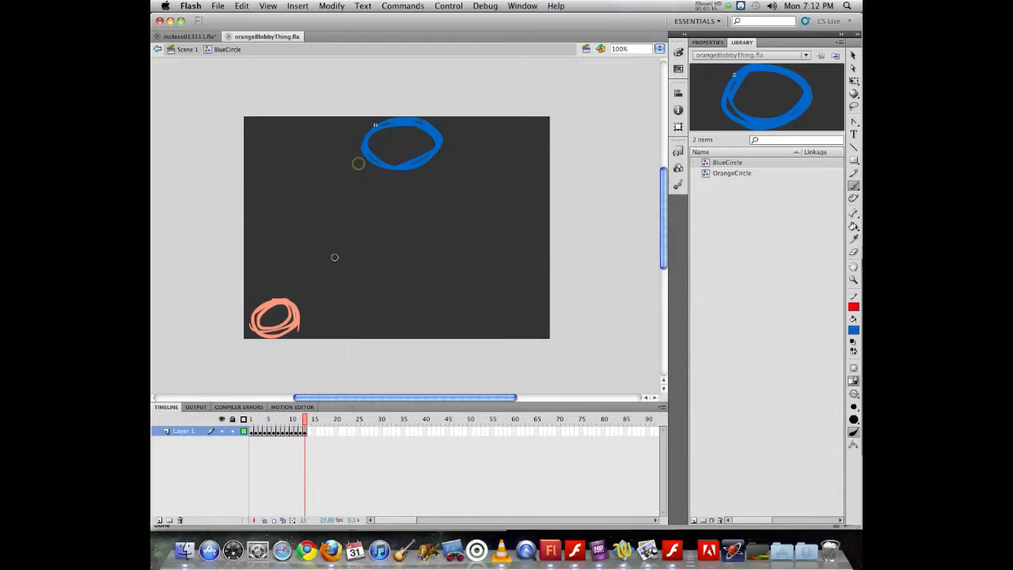
{"action": "left_click", "coordinate": [185, 49]}
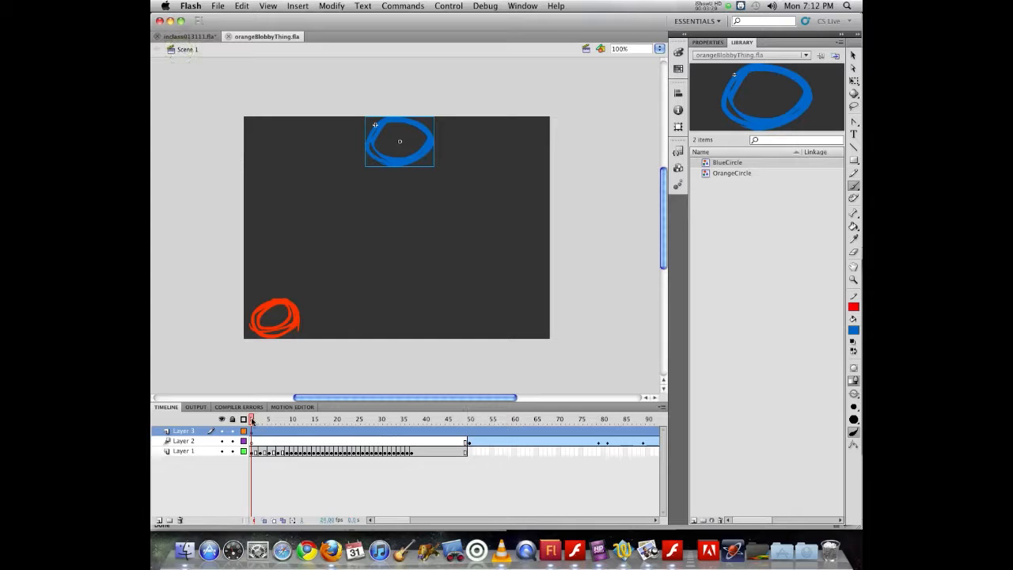
- Scrub the Scene 1 timeline from frame 1 to the last frame to examine how the blue and orange circles animate
{"action": "left_click_drag", "start_coordinate": [253, 418], "coordinate": [206, 388]}
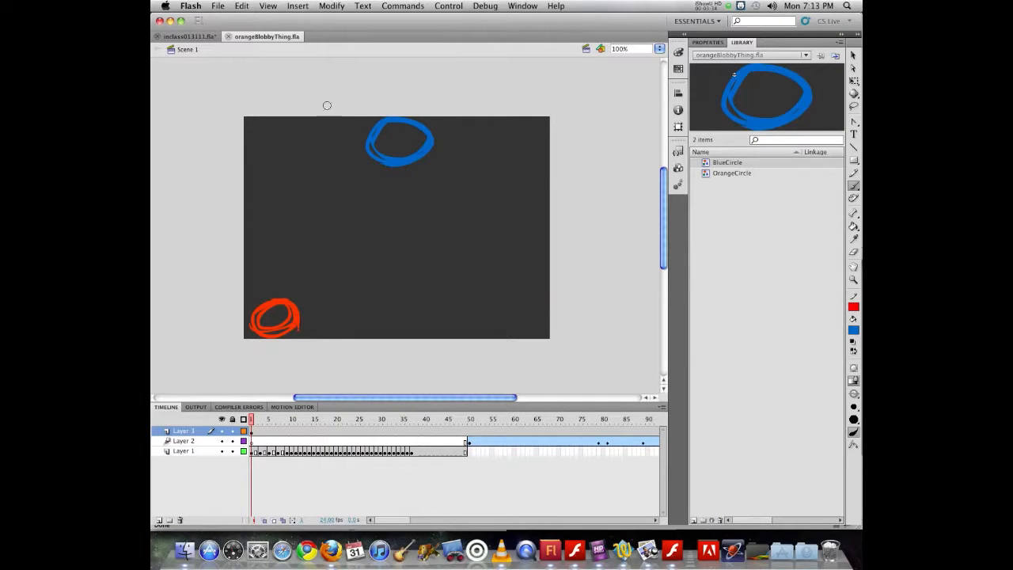
{"action": "left_click_drag", "start_coordinate": [256, 419], "coordinate": [181, 375]}
{"action": "left_click_drag", "start_coordinate": [251, 420], "coordinate": [491, 431]}
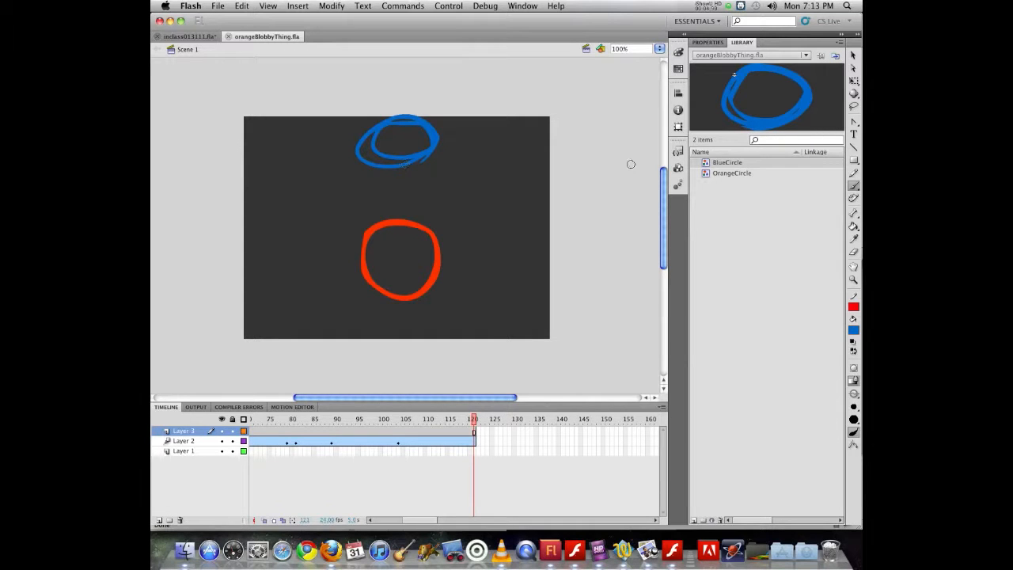
- Add a new layer above Layer 3 and place a BlueCircle instance at the stage's lower right
{"action": "left_click", "coordinate": [853, 55]}
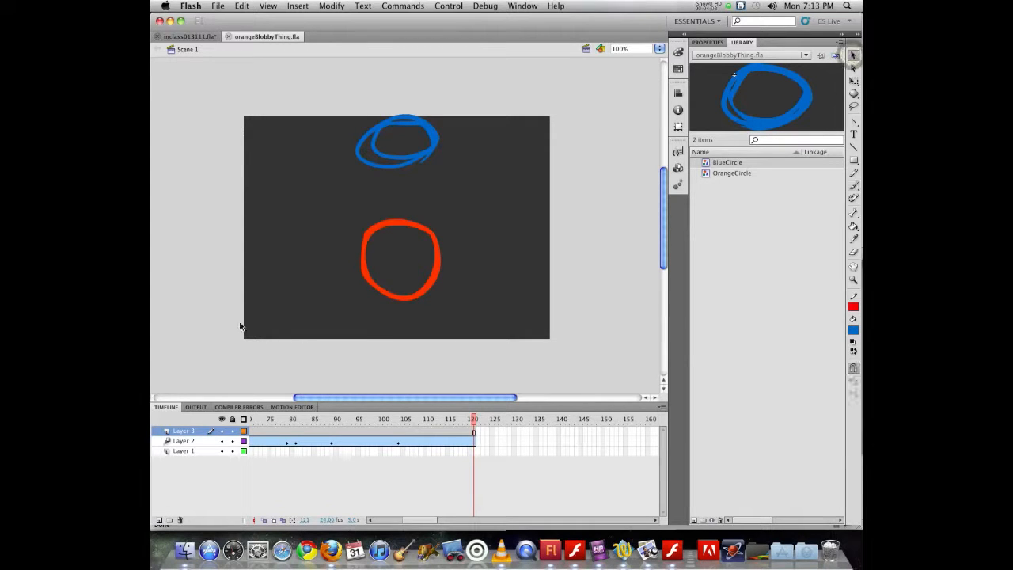
{"action": "left_click", "coordinate": [158, 519]}
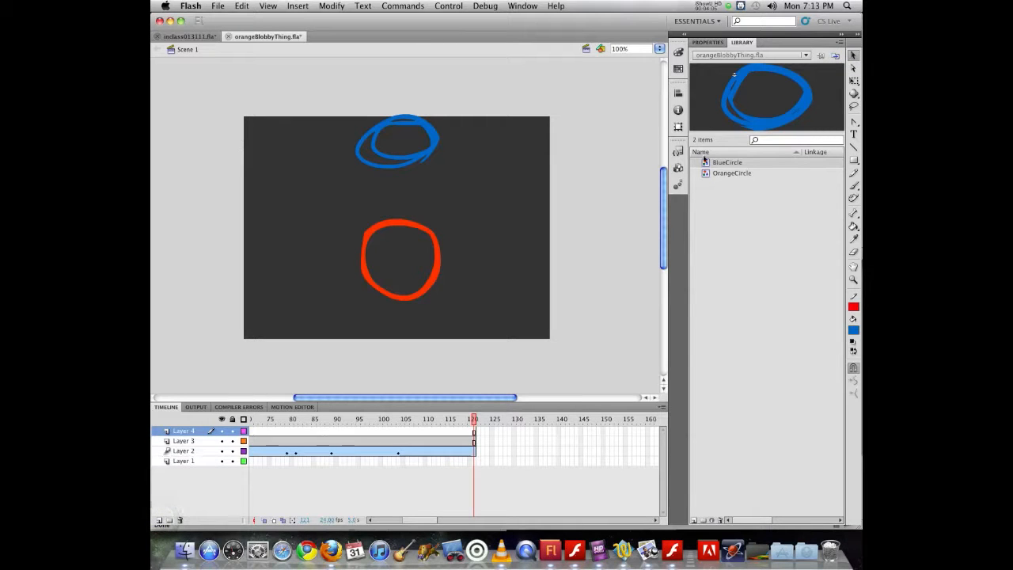
{"action": "left_click_drag", "start_coordinate": [705, 163], "coordinate": [484, 289]}
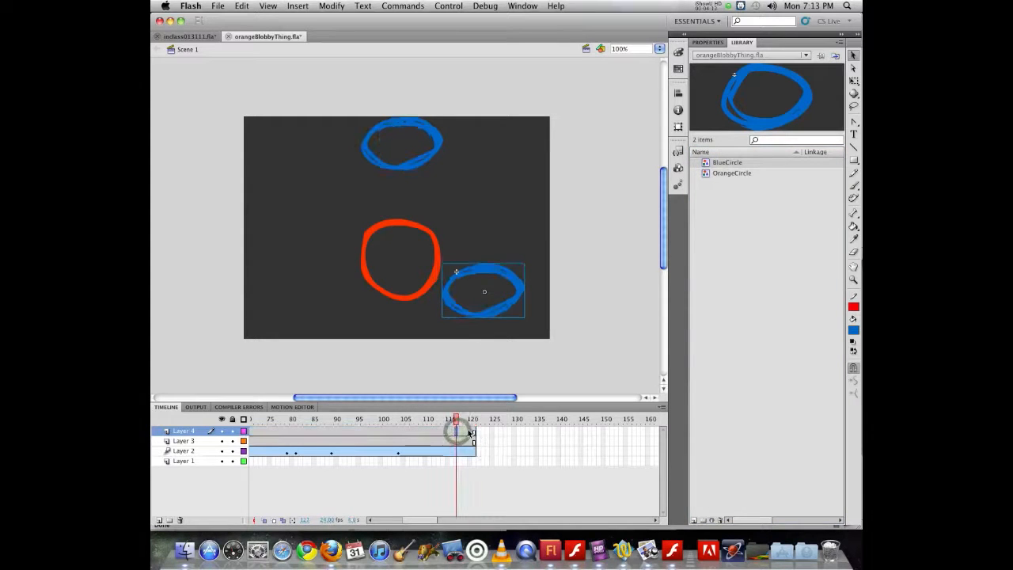
- Remove the frames of Layer 4 from frame 36 onward
{"action": "left_click", "coordinate": [469, 431]}
{"action": "left_click_drag", "start_coordinate": [497, 433], "coordinate": [270, 434]}
{"action": "left_click", "coordinate": [274, 432]}
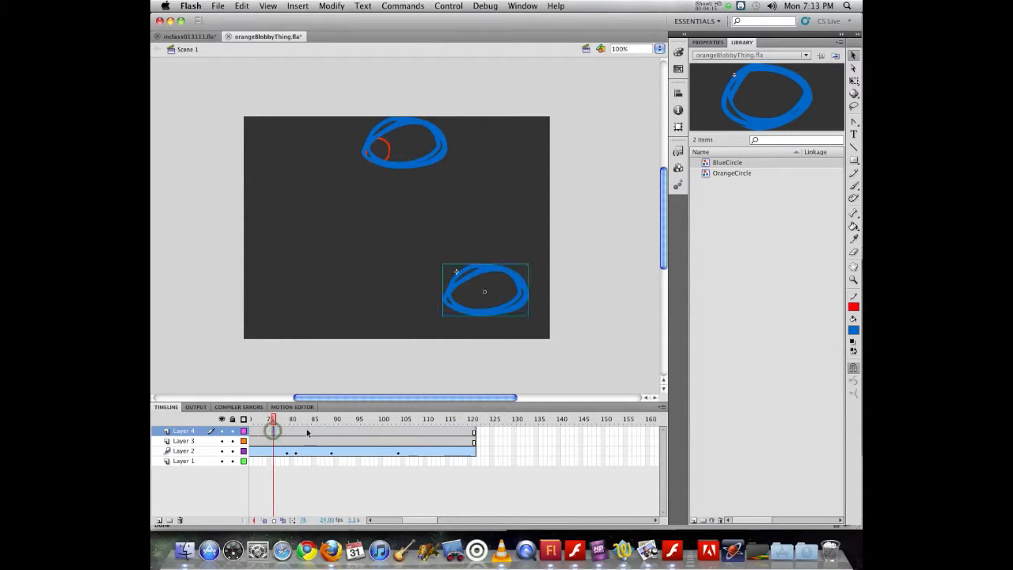
{"action": "left_click_drag", "start_coordinate": [480, 430], "coordinate": [406, 428]}
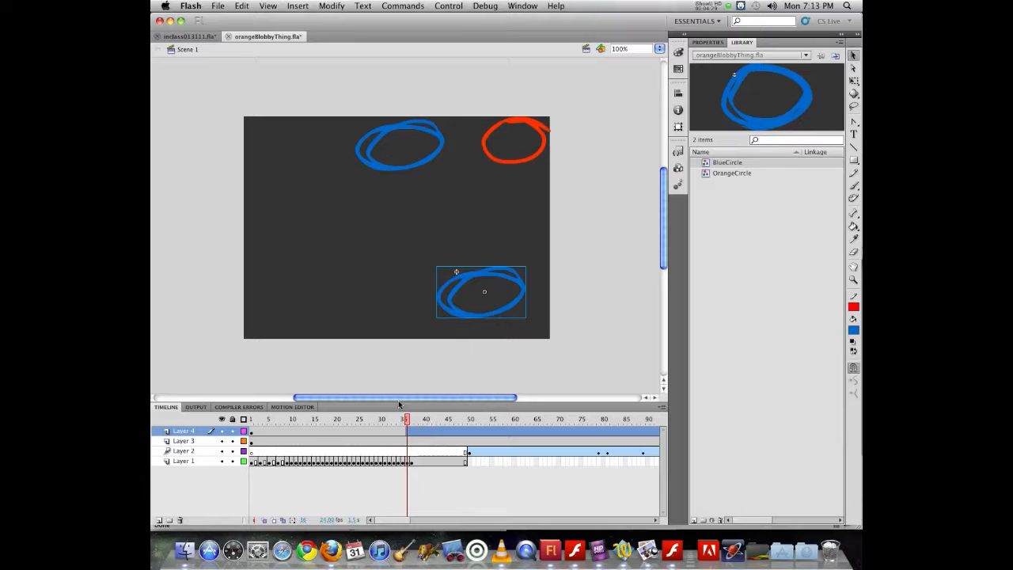
{"action": "key", "text": "F5"}
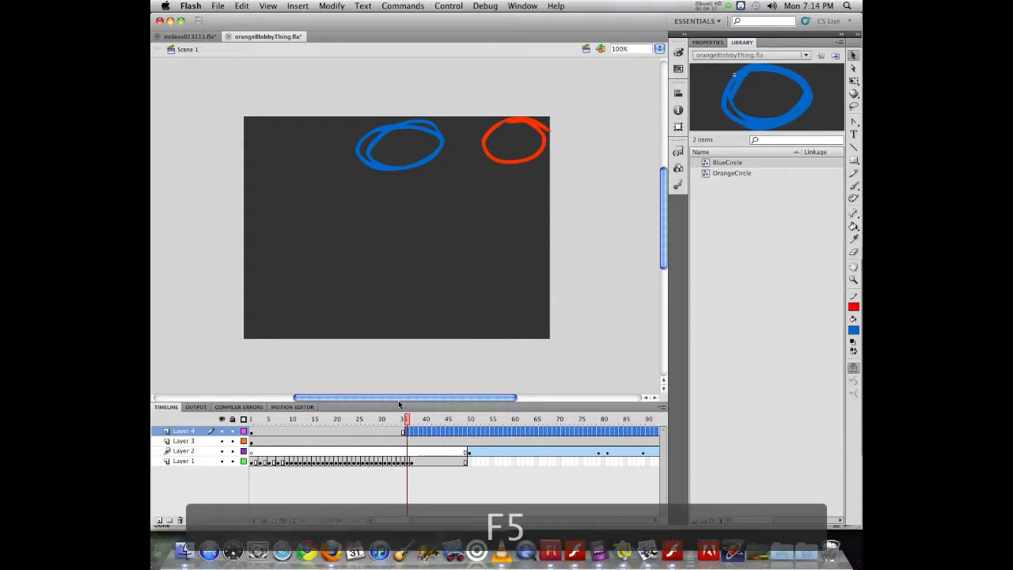
- Move Layer 4's remaining frame span along the timeline so it starts at frame 121, just after the other layers end
{"action": "left_click", "coordinate": [347, 431]}
{"action": "left_click_drag", "start_coordinate": [306, 430], "coordinate": [454, 430]}
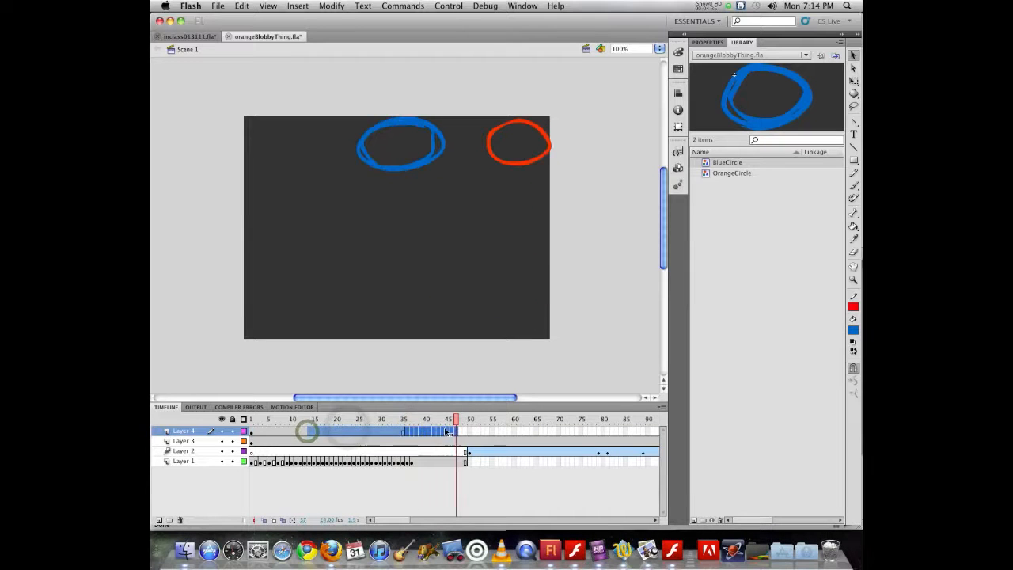
{"action": "left_click", "coordinate": [359, 430]}
{"action": "double_click", "coordinate": [308, 429]}
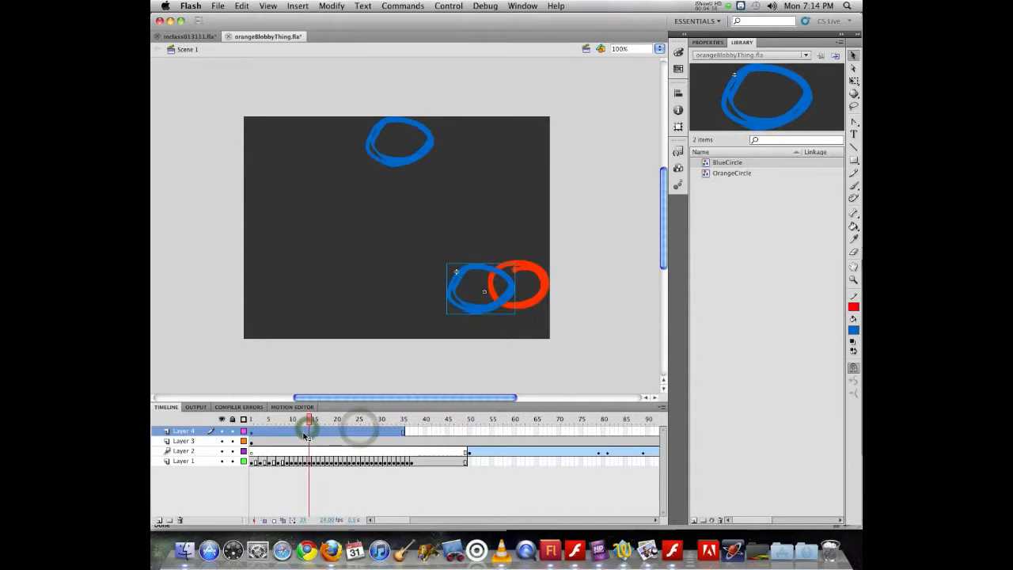
{"action": "left_click_drag", "start_coordinate": [308, 430], "coordinate": [580, 435]}
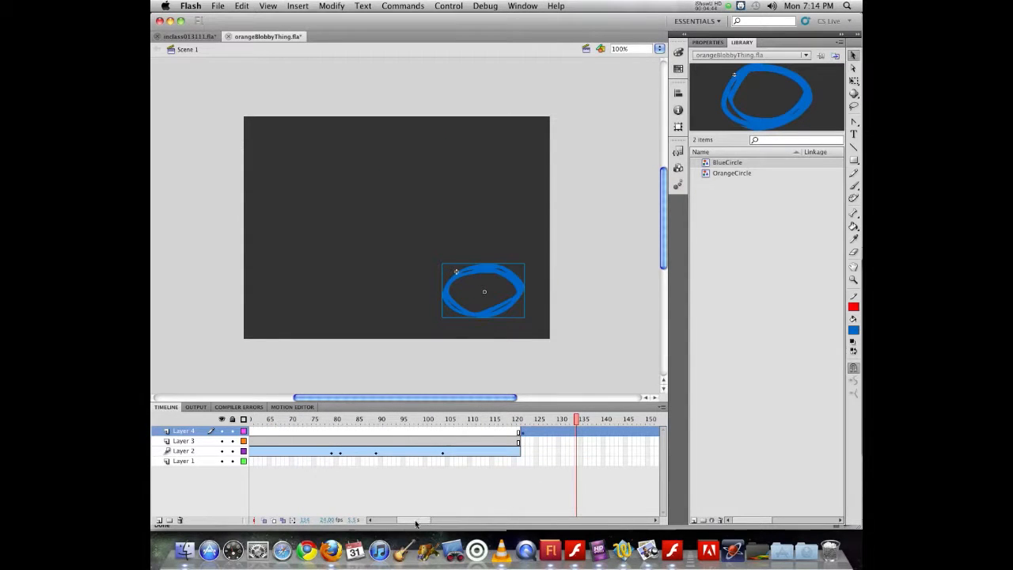
{"action": "left_click_drag", "start_coordinate": [415, 523], "coordinate": [439, 523]}
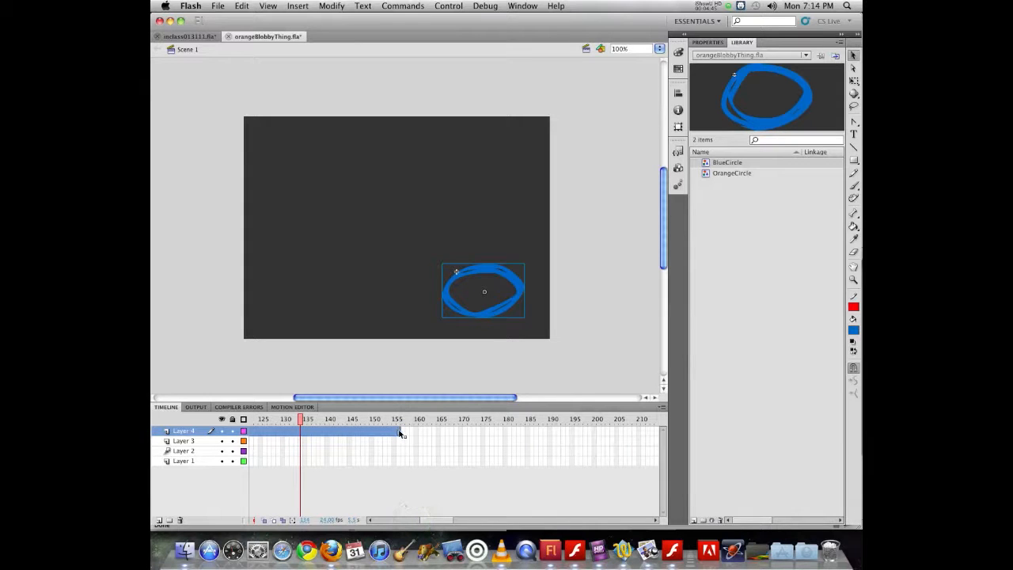
{"action": "left_click", "coordinate": [399, 458]}
{"action": "left_click_drag", "start_coordinate": [432, 520], "coordinate": [420, 520]}
- Create a motion tween on Layer 4's BlueCircle span and extend the span to about frame 175
{"action": "left_click", "coordinate": [541, 431]}
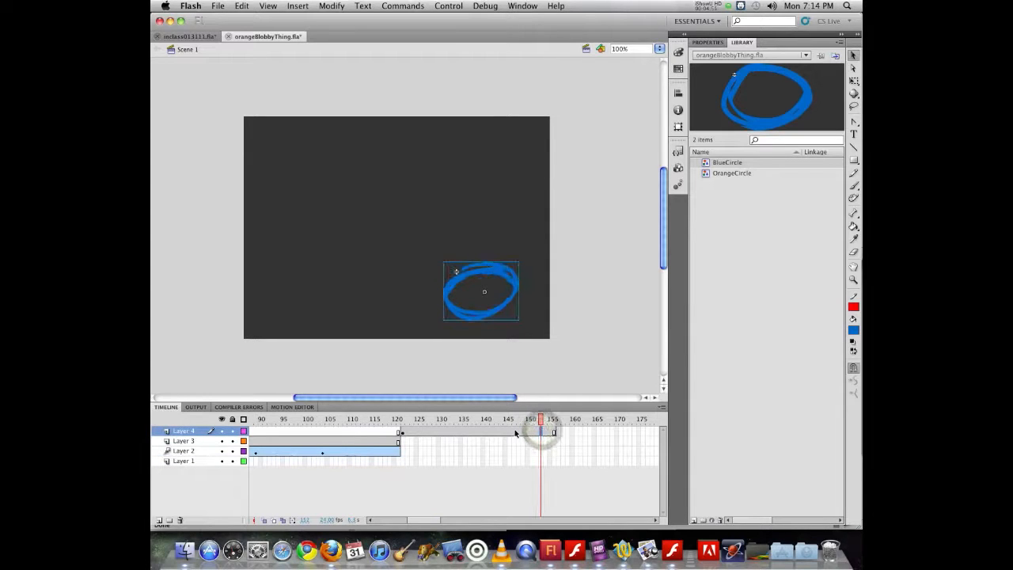
{"action": "right_click", "coordinate": [512, 431]}
{"action": "left_click", "coordinate": [543, 433]}
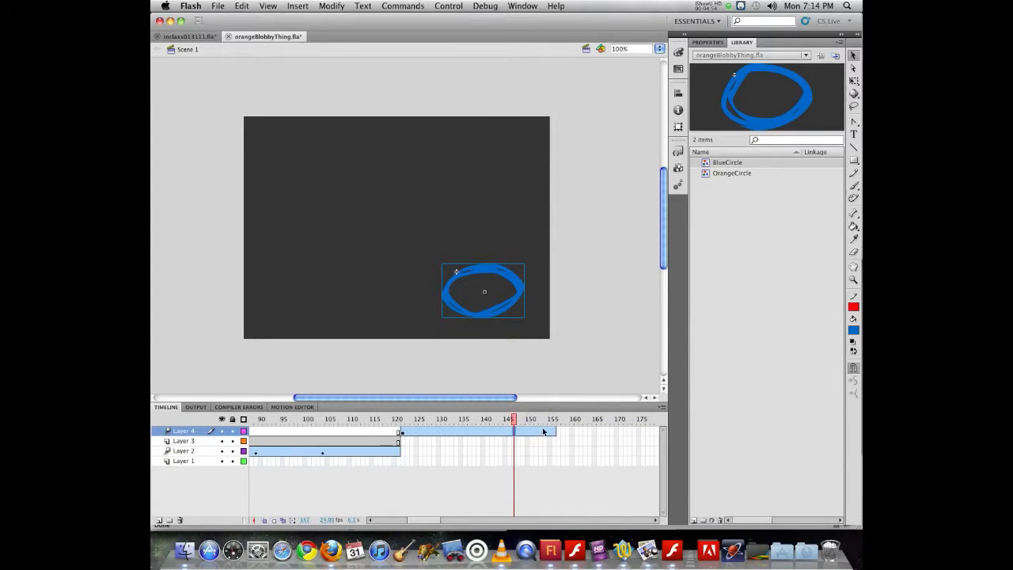
{"action": "left_click_drag", "start_coordinate": [555, 432], "coordinate": [643, 431]}
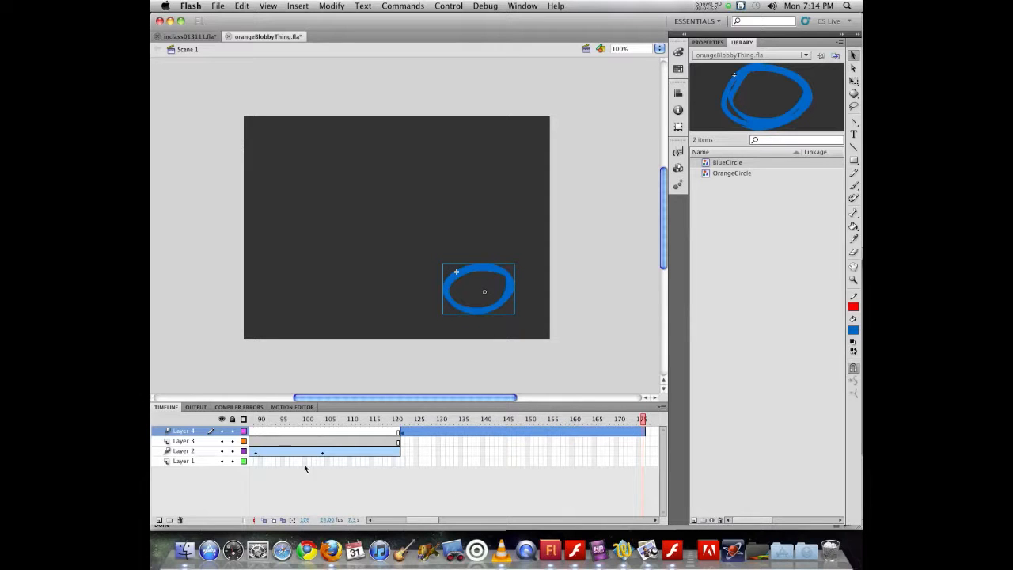
- Add a layer above Layer 4 and place an OrangeCircle instance above the blue circle, on a blank keyframe where Layer 4's tween starts
{"action": "left_click", "coordinate": [159, 520]}
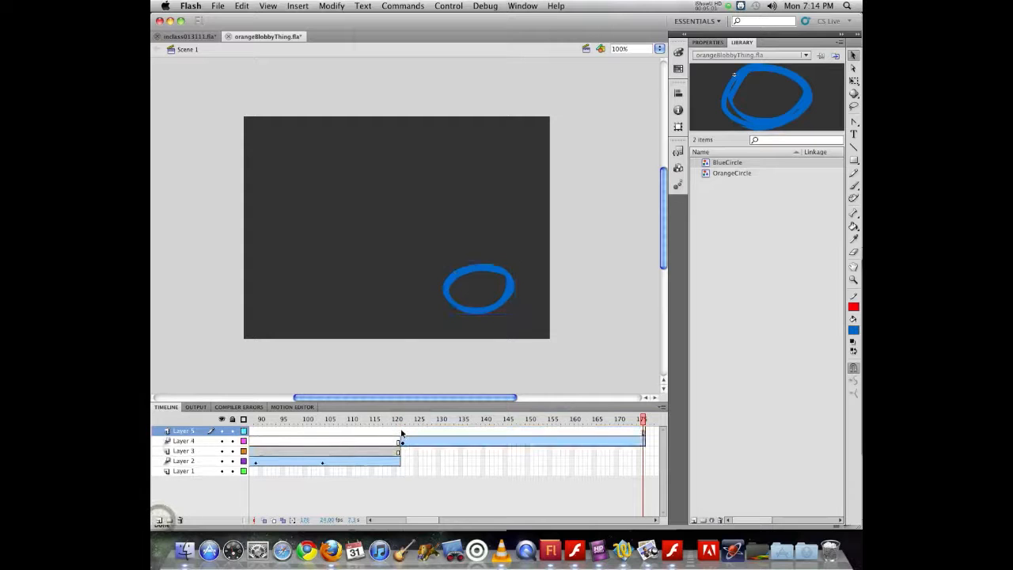
{"action": "left_click", "coordinate": [402, 433]}
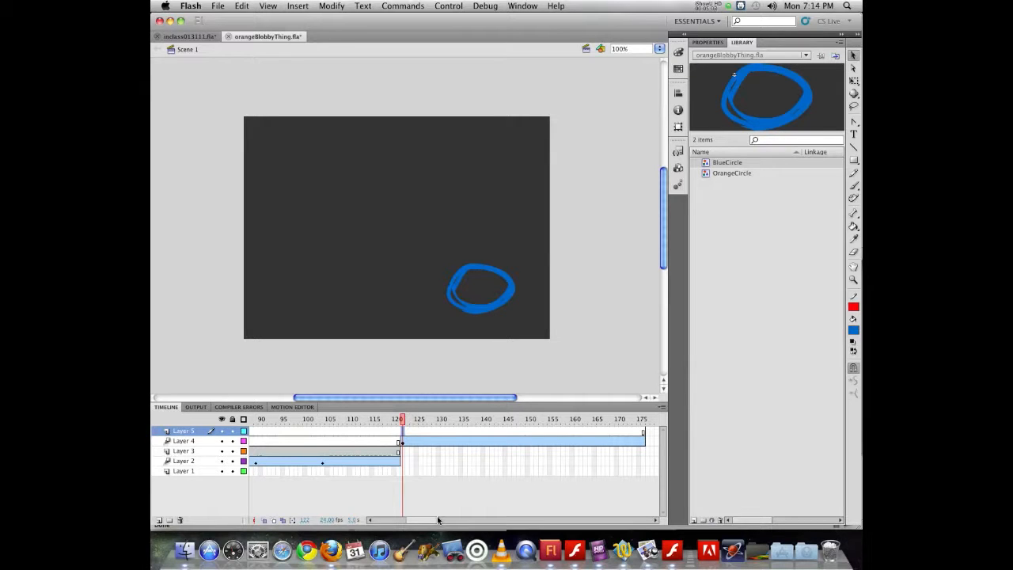
{"action": "key", "text": "F7"}
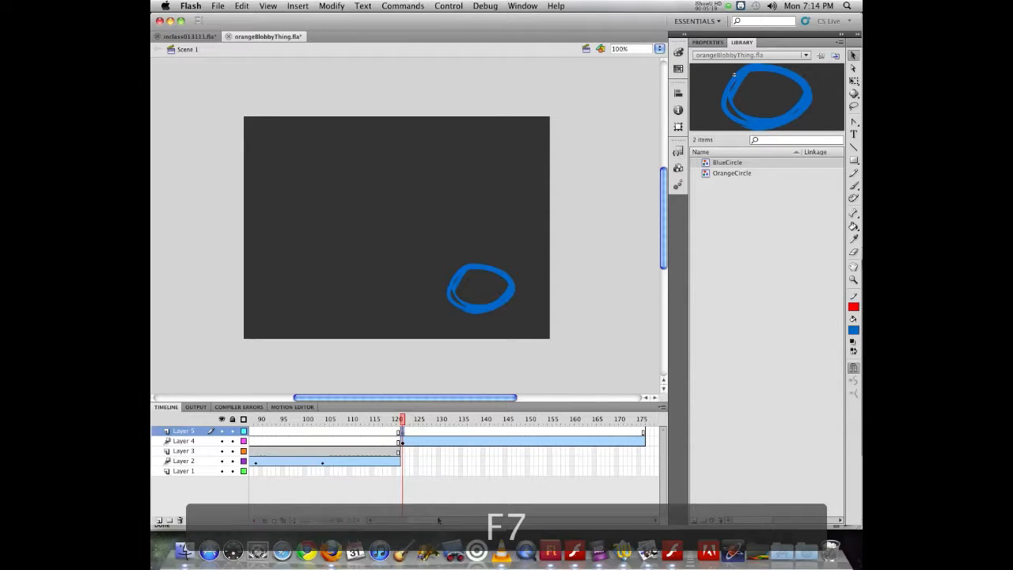
{"action": "left_click", "coordinate": [736, 174]}
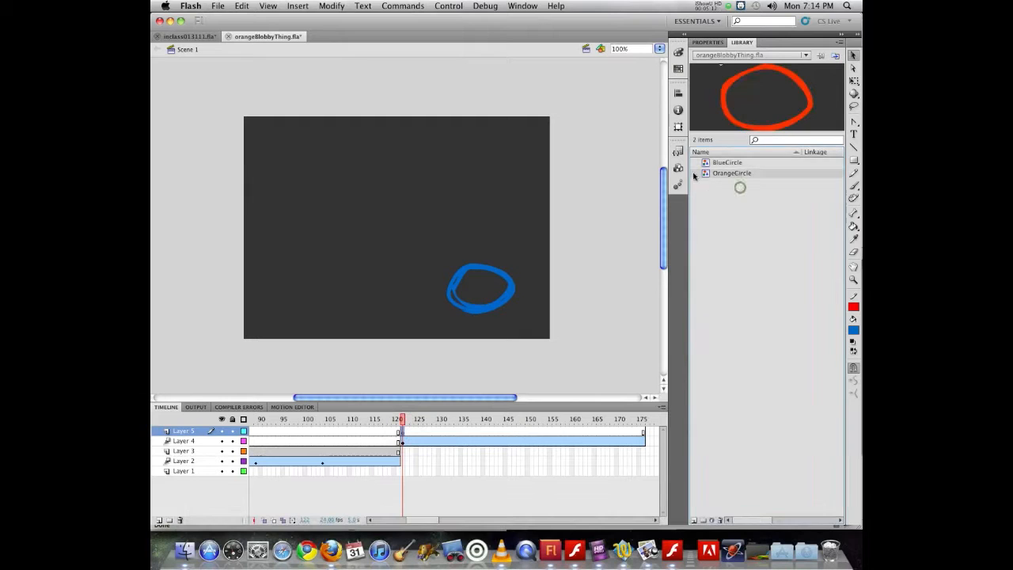
{"action": "left_click_drag", "start_coordinate": [695, 175], "coordinate": [488, 250]}
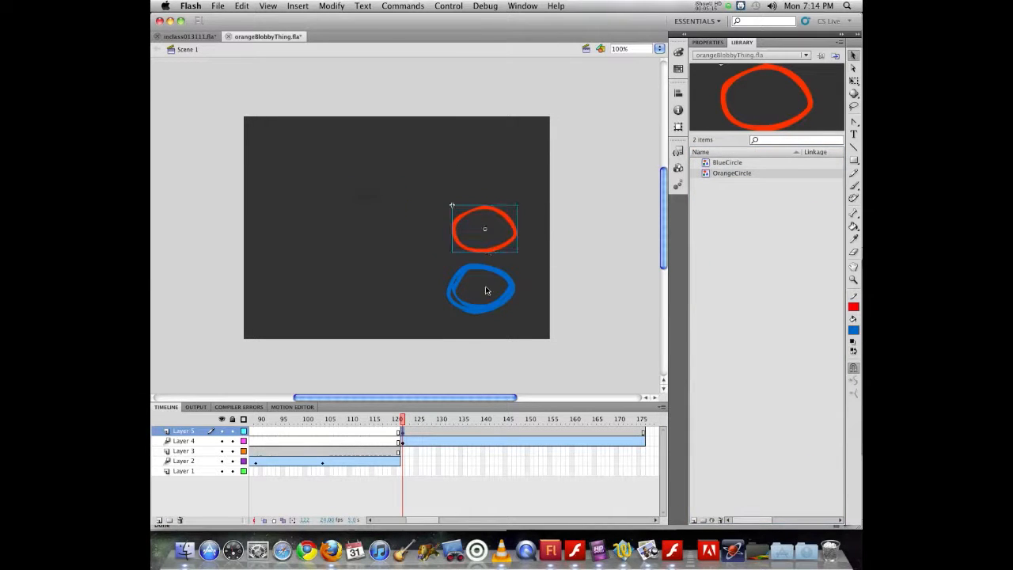
- Create a motion tween on Layer 5 and move both circles together to the stage's left side at the tweens' last frame
{"action": "right_click", "coordinate": [496, 438]}
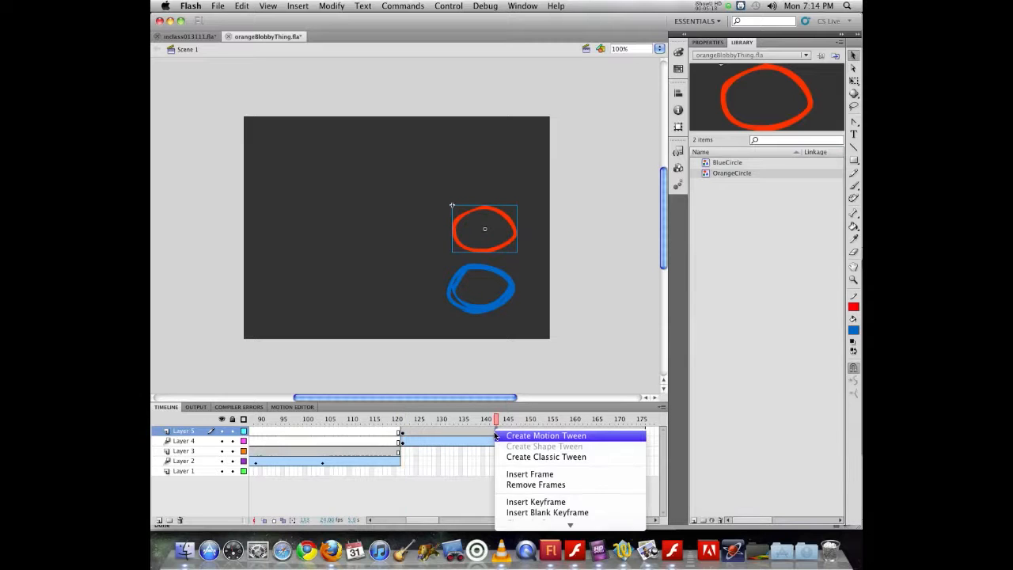
{"action": "left_click", "coordinate": [514, 436]}
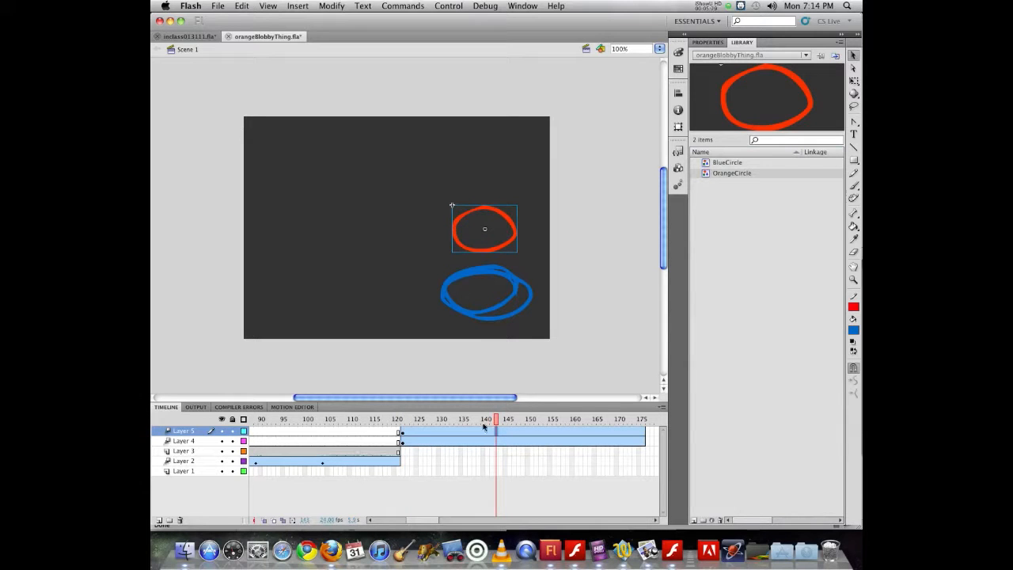
{"action": "left_click_drag", "start_coordinate": [499, 419], "coordinate": [645, 420]}
{"action": "left_click_drag", "start_coordinate": [442, 166], "coordinate": [477, 308]}
{"action": "left_click_drag", "start_coordinate": [503, 274], "coordinate": [304, 284]}
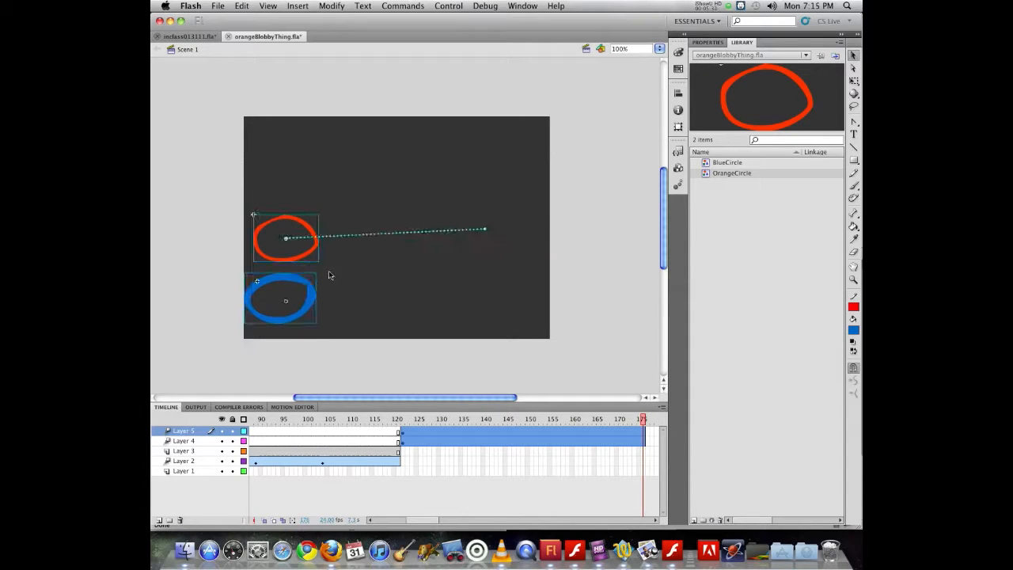
{"action": "left_click_drag", "start_coordinate": [427, 419], "coordinate": [642, 426]}
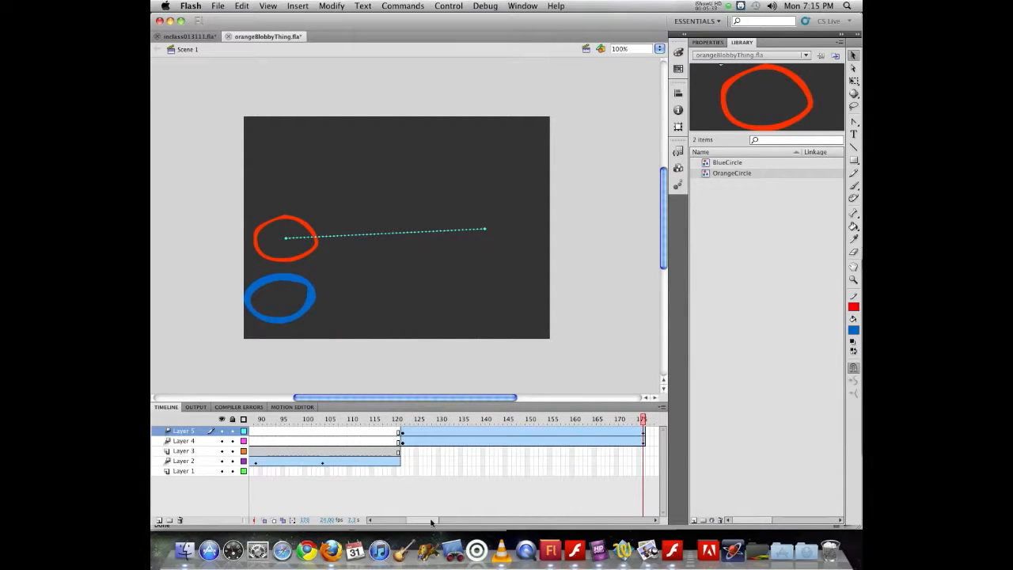
- Extend the tween spans of Layer 4 and Layer 5 to about frame 210, keeping their end keyframes at the end
{"action": "mouse_move", "coordinate": [431, 521]}
{"action": "left_mouse_down"}
{"action": "mouse_move", "coordinate": [454, 526]}
{"action": "mouse_move", "coordinate": [446, 522]}
{"action": "left_mouse_up"}
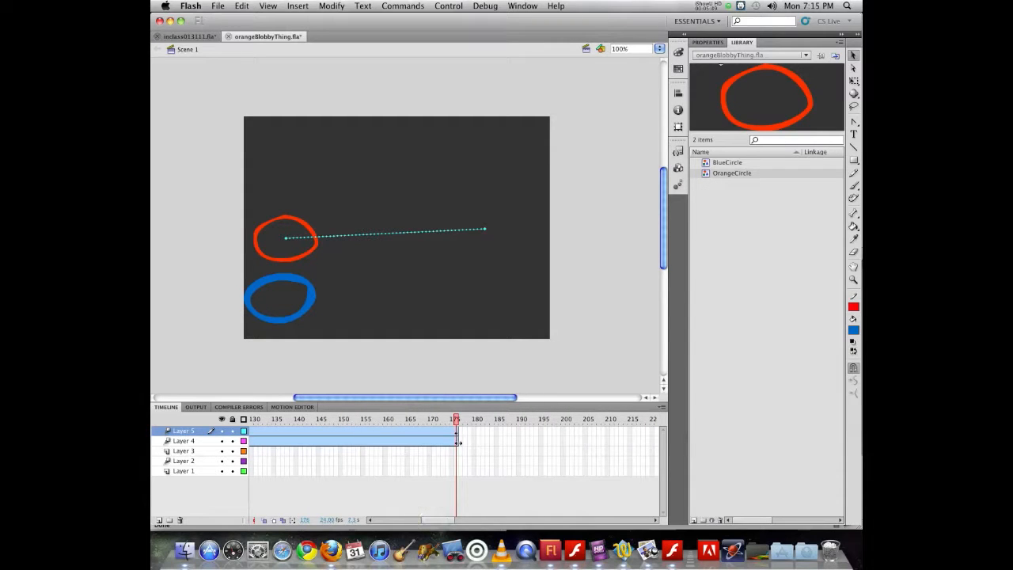
{"action": "left_click_drag", "start_coordinate": [457, 443], "coordinate": [608, 443]}
{"action": "left_click_drag", "start_coordinate": [456, 433], "coordinate": [607, 431]}
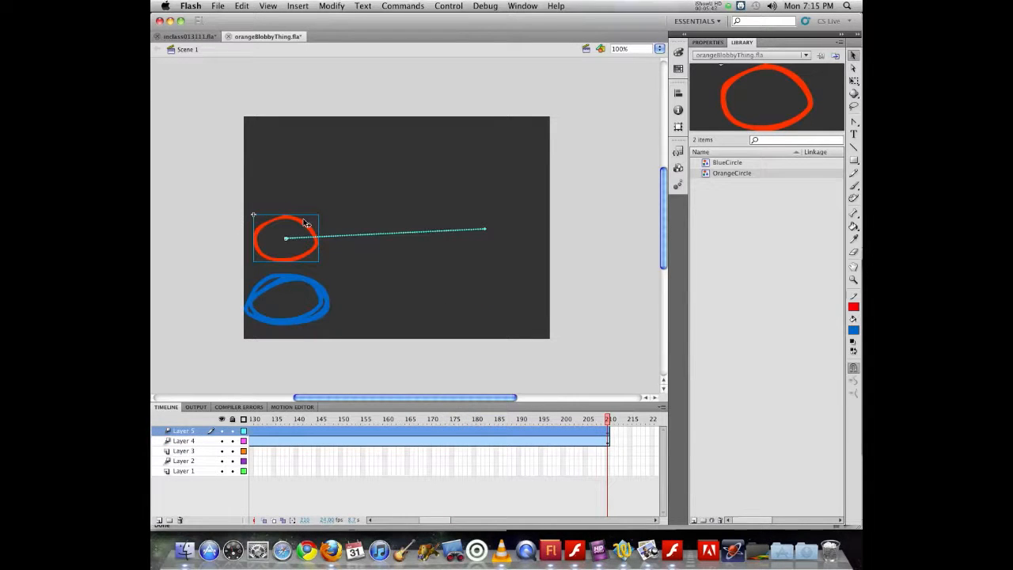
- Save the orangeBlobbyThing file and test the movie
{"action": "key", "text": "super+s"}
{"action": "key", "text": "super+Return"}
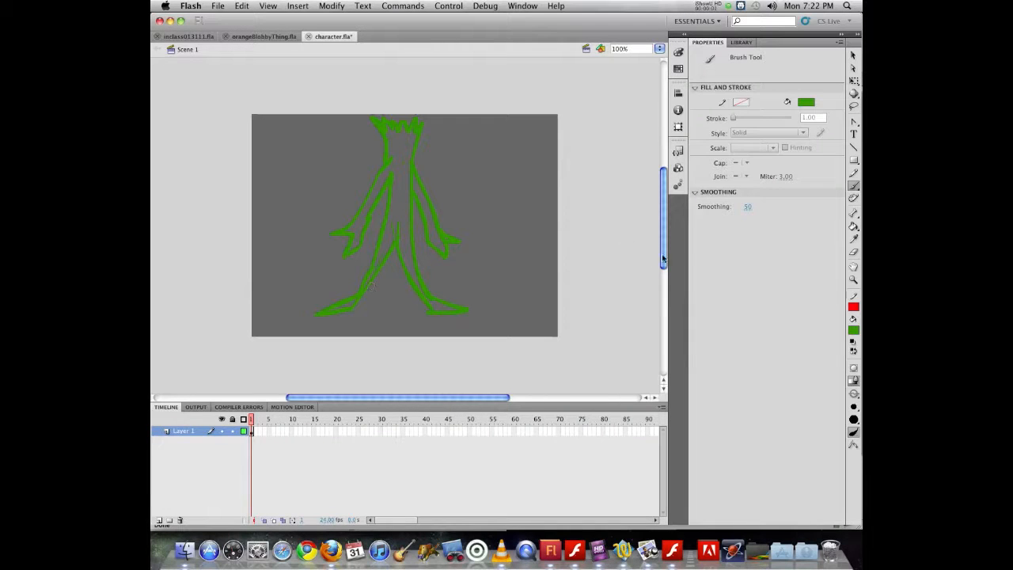
- Erase the overlapping lines between the character's legs and at the shoulders with the Eraser tool
{"action": "left_click", "coordinate": [852, 253]}
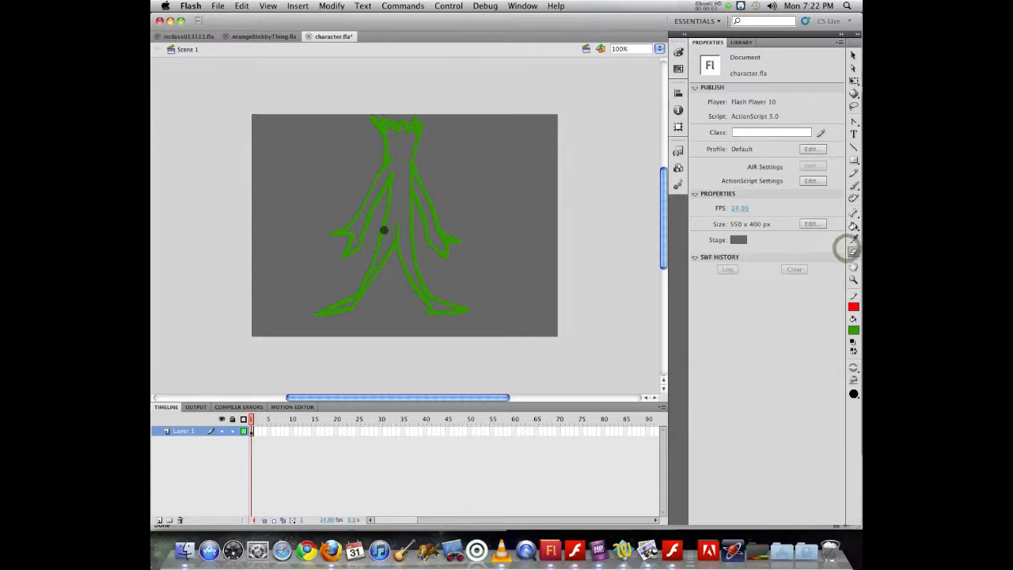
{"action": "left_click_drag", "start_coordinate": [393, 230], "coordinate": [398, 226]}
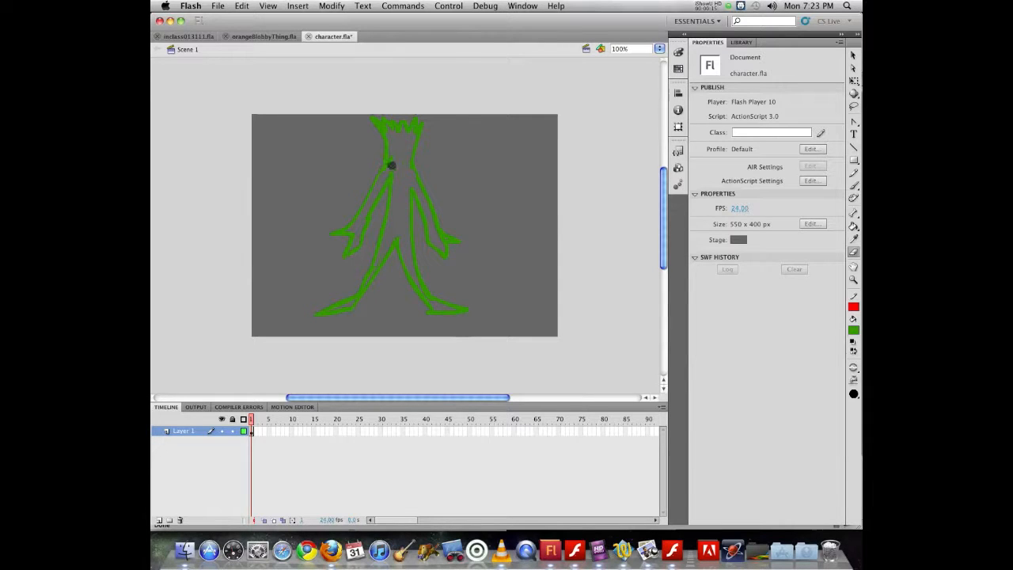
{"action": "mouse_move", "coordinate": [391, 168]}
{"action": "left_mouse_down"}
{"action": "mouse_move", "coordinate": [392, 150]}
{"action": "mouse_move", "coordinate": [407, 167]}
{"action": "mouse_move", "coordinate": [407, 148]}
{"action": "left_mouse_up"}
{"action": "key", "text": "super+z"}
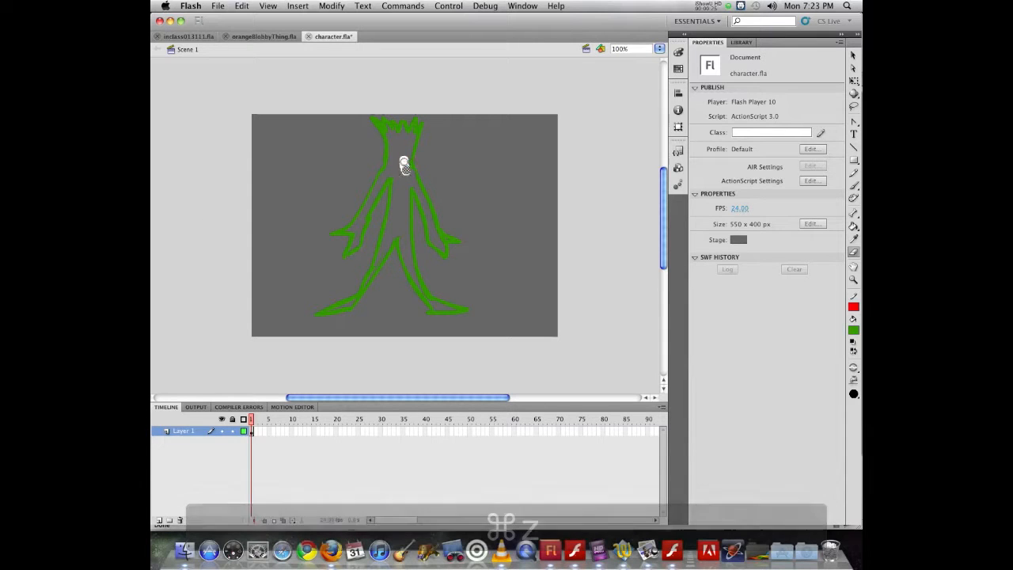
{"action": "left_click_drag", "start_coordinate": [400, 158], "coordinate": [403, 158]}
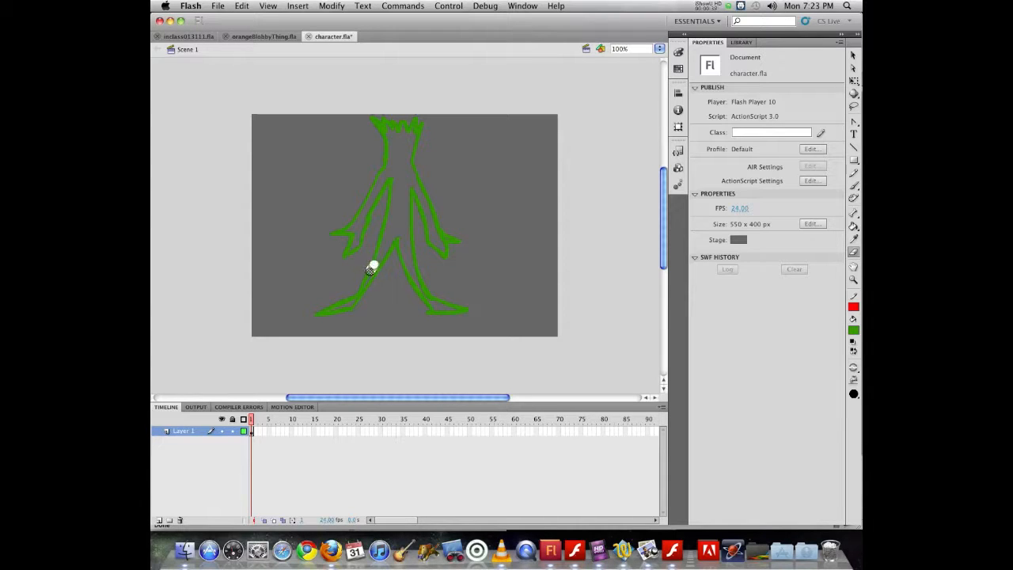
- Erase the outer line of the character's left-hand leg and redraw it with the green Brush tool
{"action": "left_click_drag", "start_coordinate": [370, 270], "coordinate": [353, 298]}
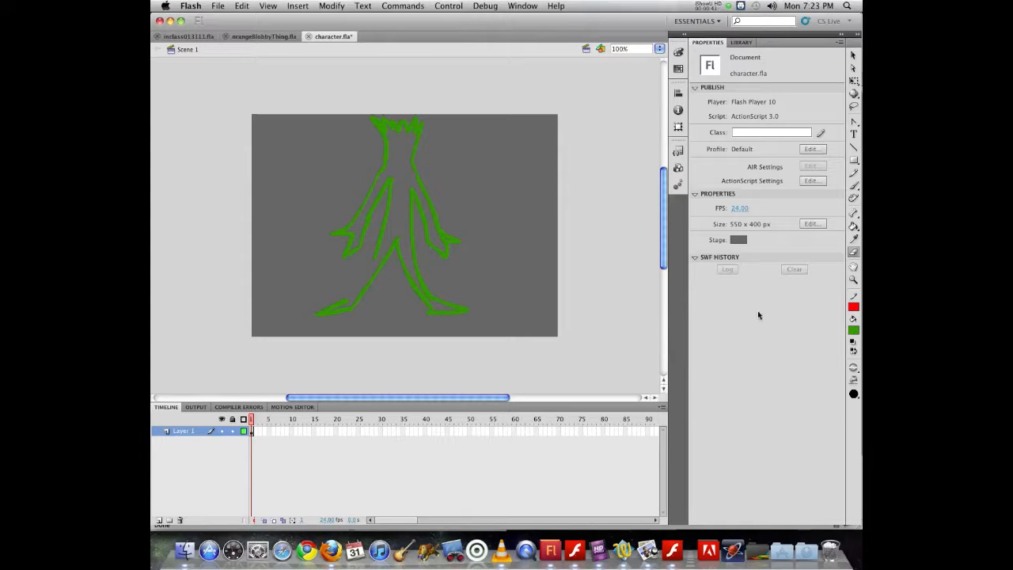
{"action": "key", "text": "b"}
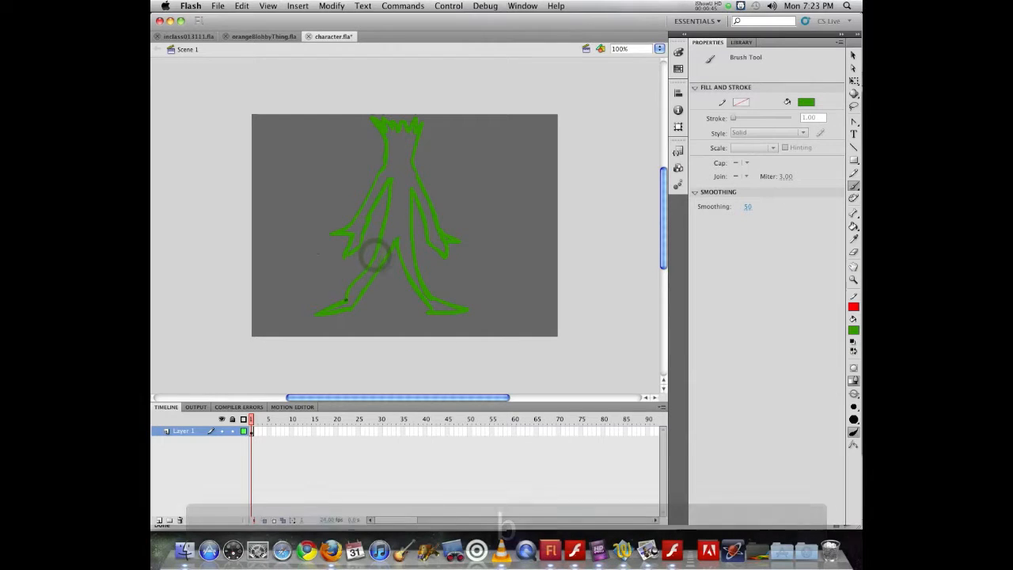
{"action": "key", "text": "super+z"}
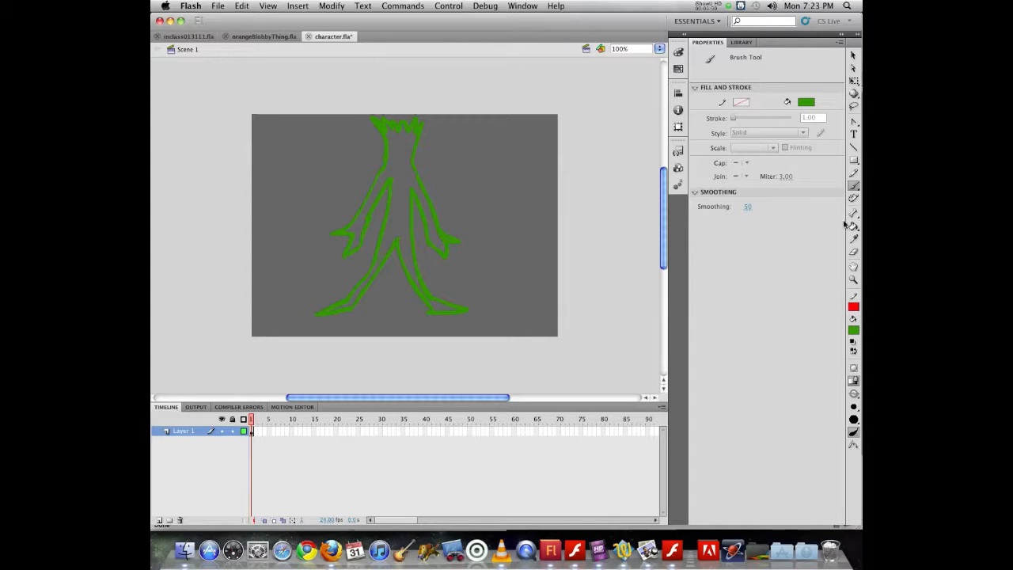
- Erase the lines crossing the wrist of the character's right-hand arm so the hand opens into the arm
{"action": "left_click", "coordinate": [853, 251]}
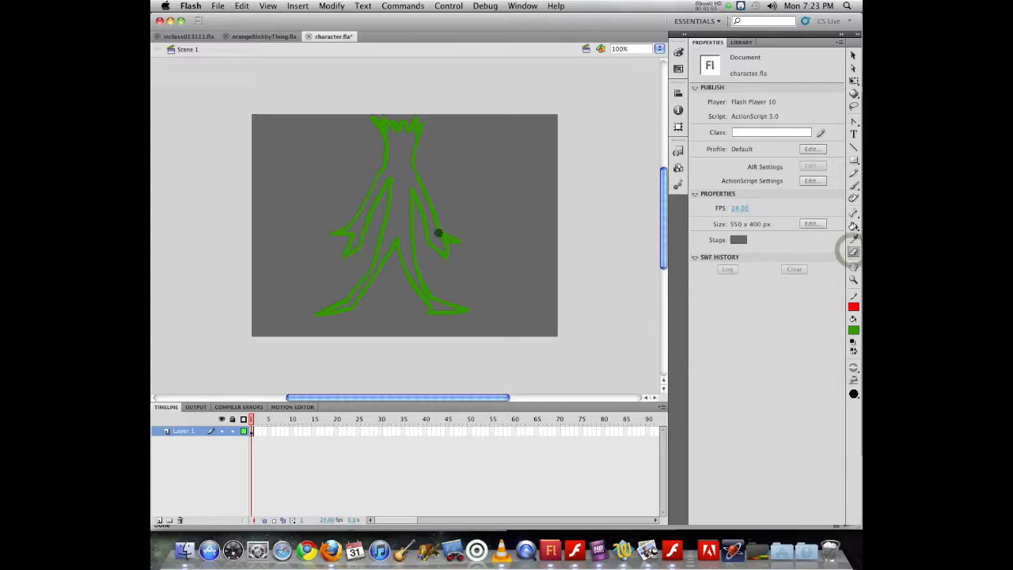
{"action": "left_click_drag", "start_coordinate": [438, 239], "coordinate": [440, 226]}
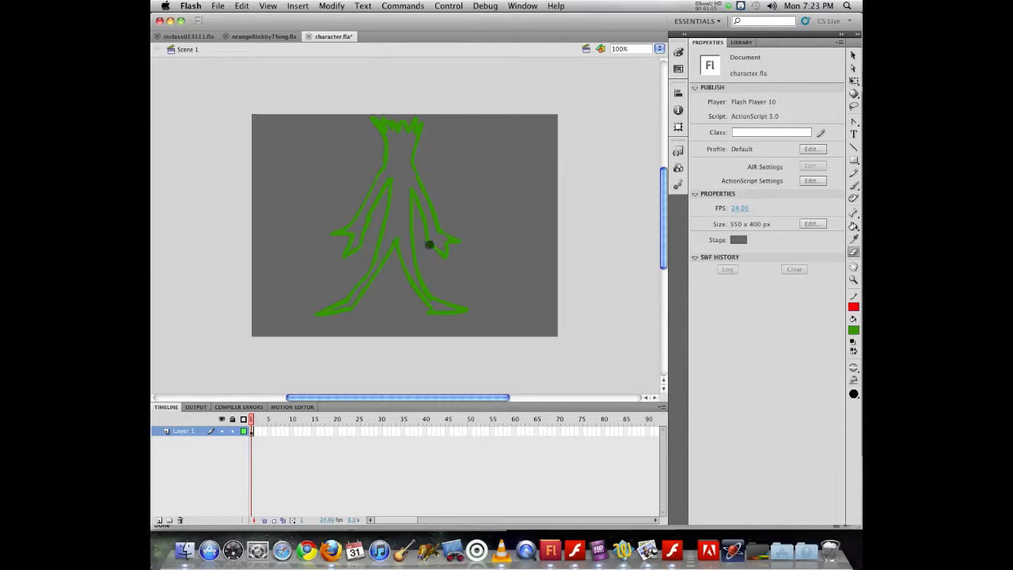
{"action": "left_click", "coordinate": [434, 235]}
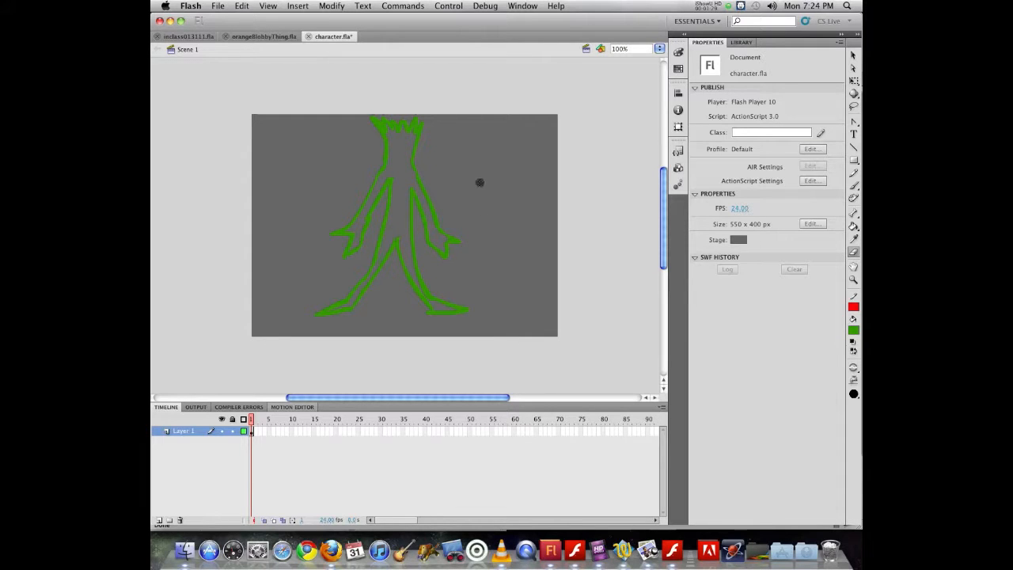
- Add a new layer above Layer 1 and name it swatches
{"action": "left_click", "coordinate": [158, 521]}
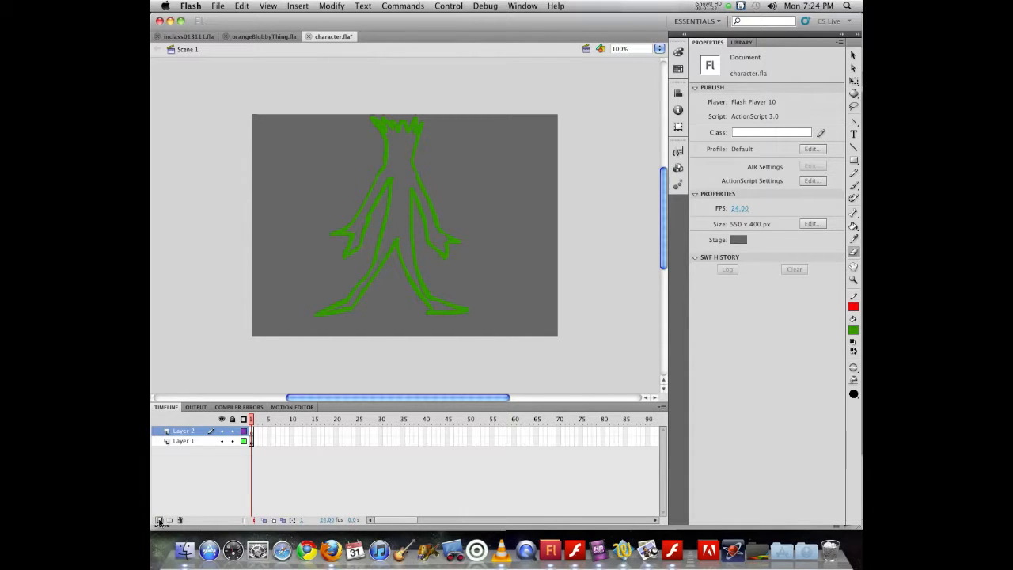
{"action": "left_click", "coordinate": [185, 430]}
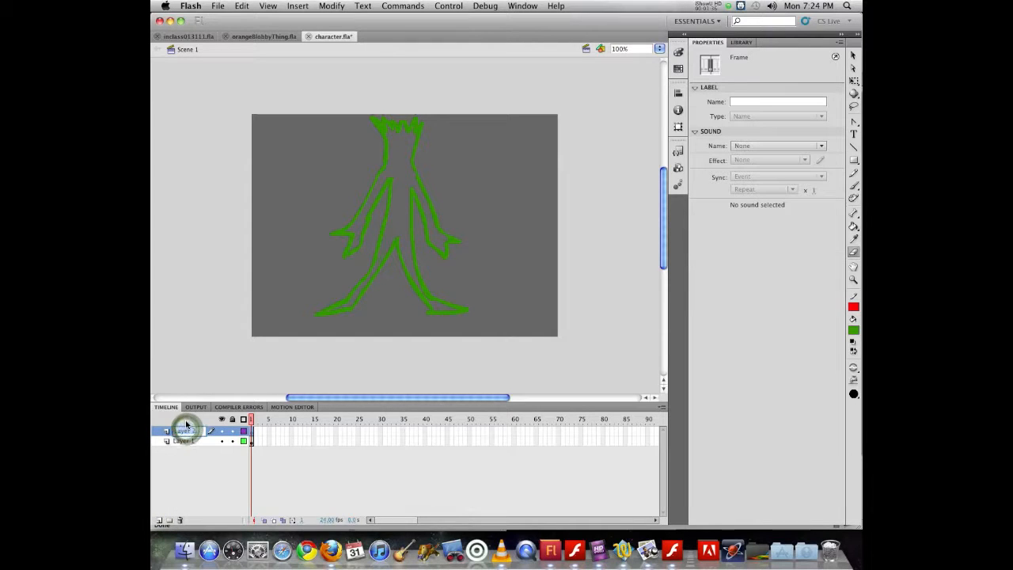
{"action": "type", "text": "swatch"}
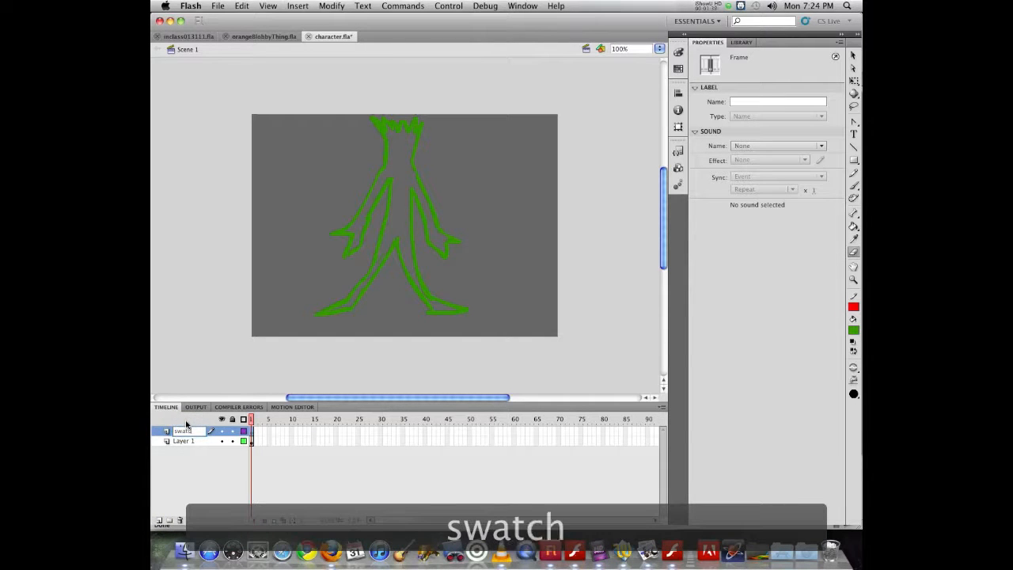
{"action": "type", "text": "es"}
{"action": "key", "text": "Return"}
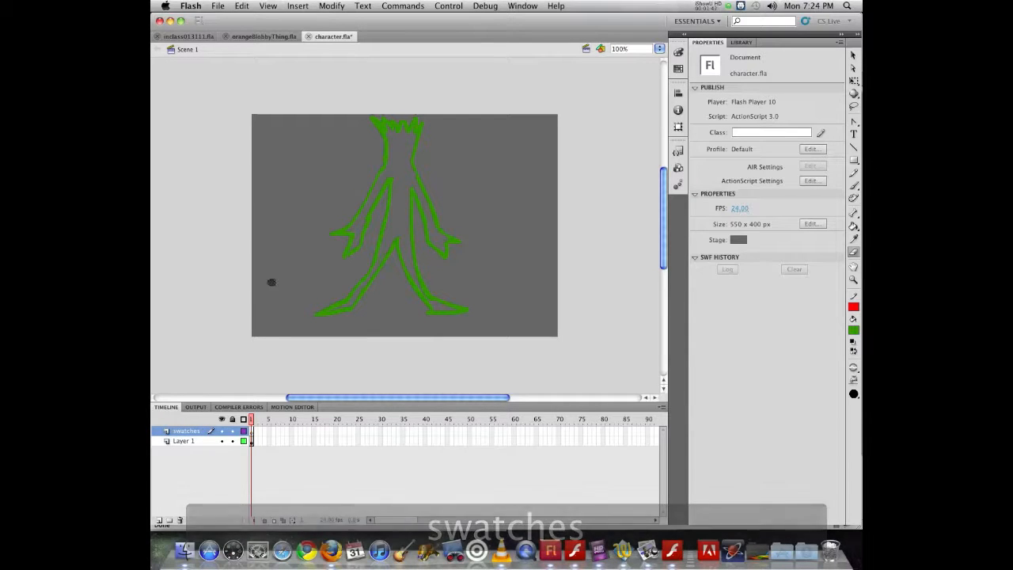
- Change the swatches layer's type to Guide
{"action": "double_click", "coordinate": [163, 433]}
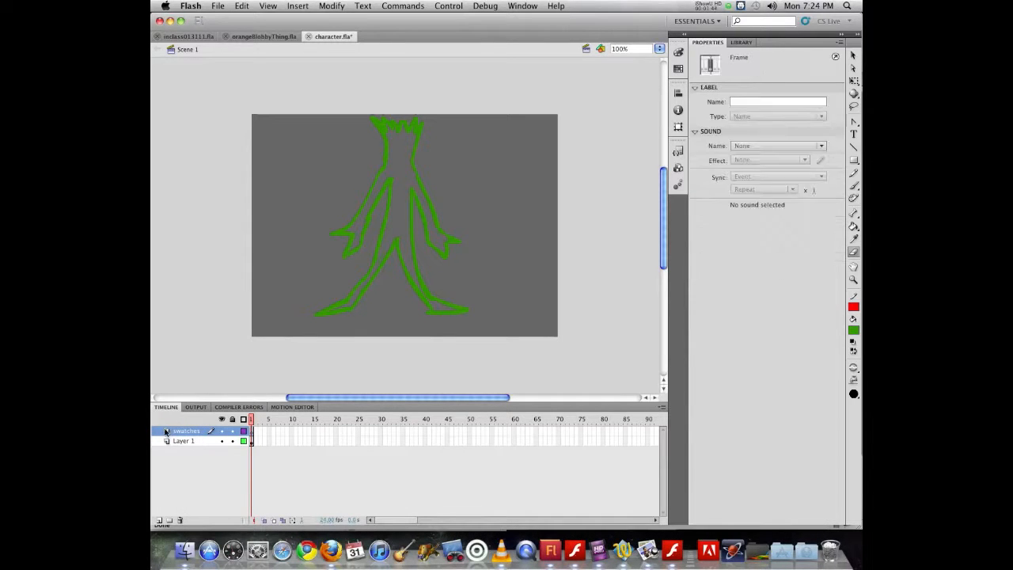
{"action": "left_click", "coordinate": [466, 304]}
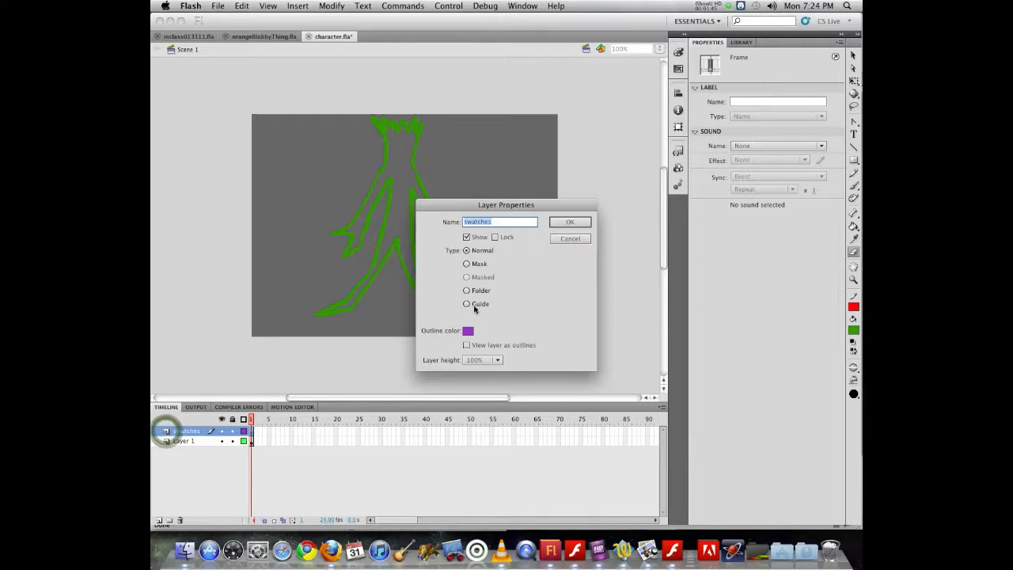
{"action": "left_click", "coordinate": [578, 221]}
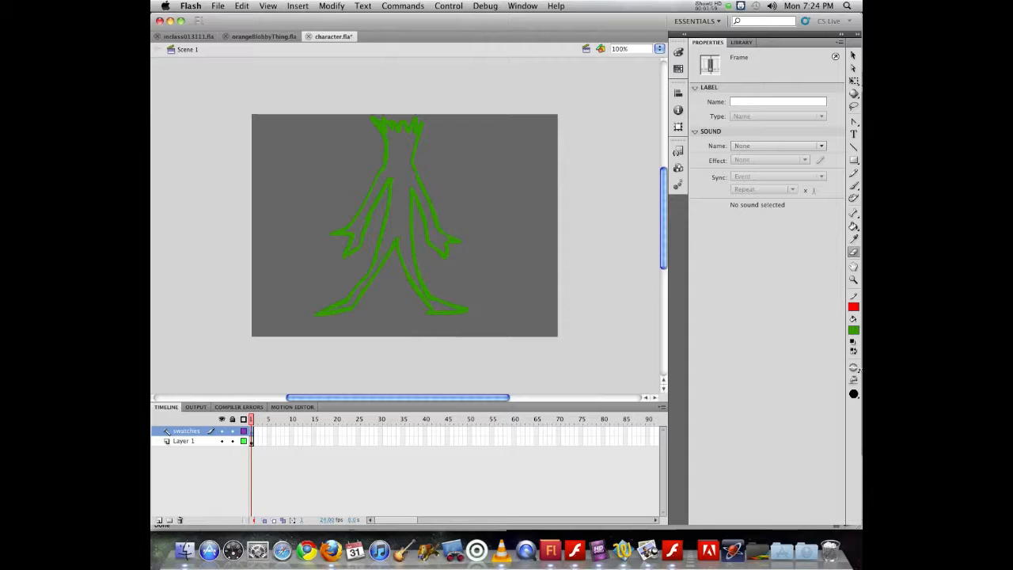
- Paint a round green color swatch in the stage's upper-left corner on the swatches layer with the Brush tool
{"action": "left_click", "coordinate": [271, 142]}
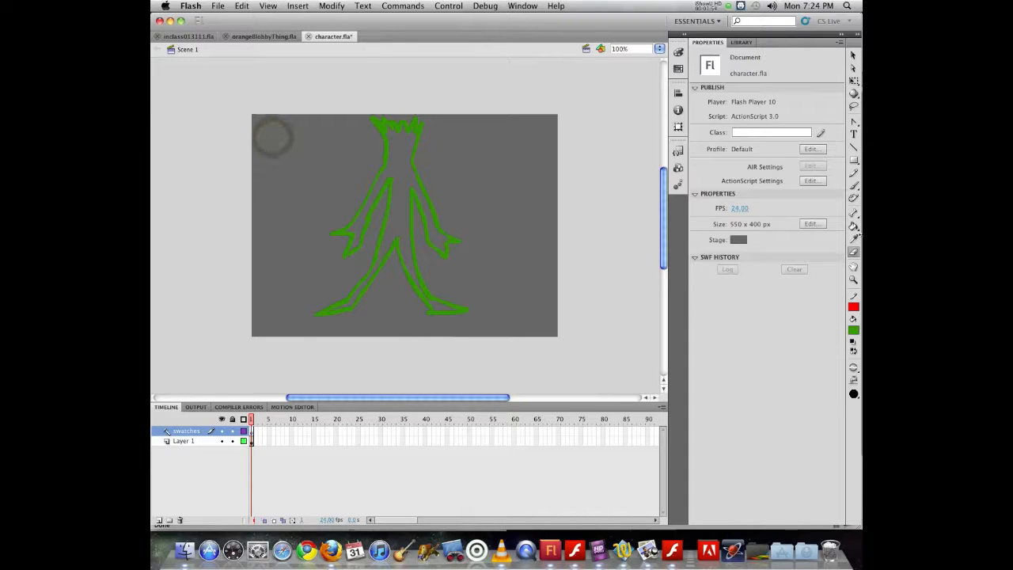
{"action": "left_click", "coordinate": [852, 185]}
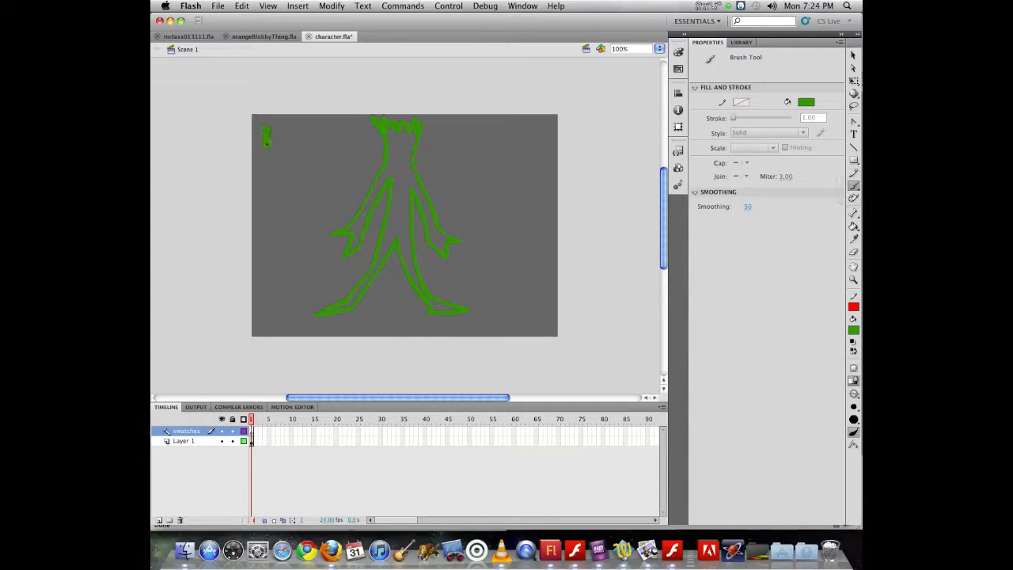
{"action": "left_click_drag", "start_coordinate": [266, 138], "coordinate": [281, 130]}
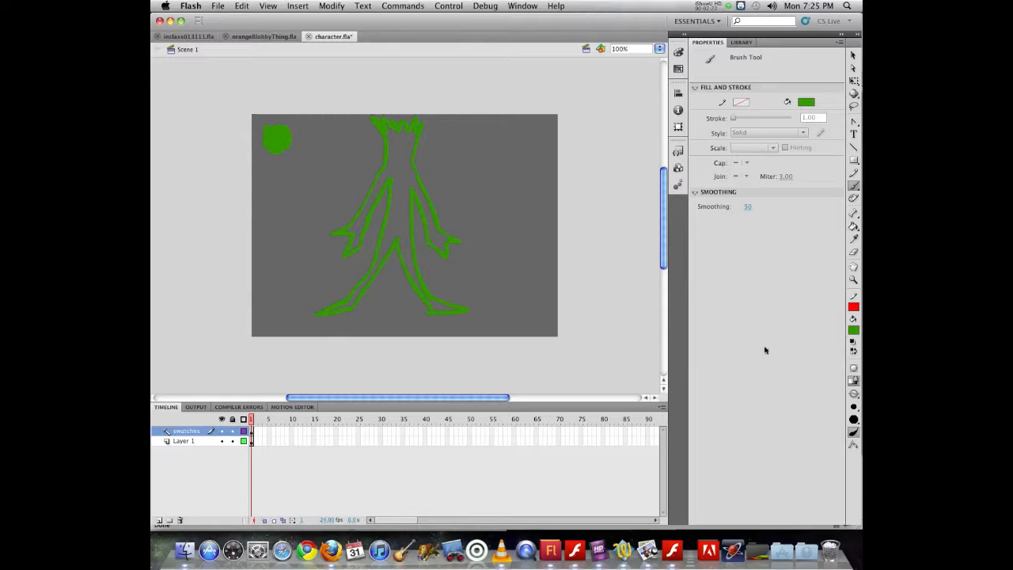
- Select Layer 1's artwork and change its fill color to the bluish green #339966
{"action": "left_click", "coordinate": [180, 440]}
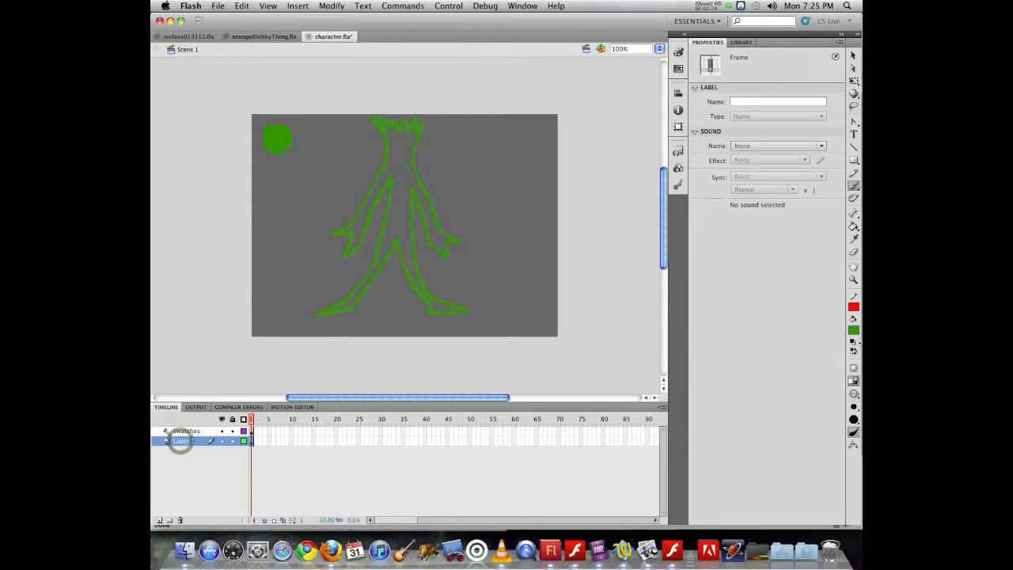
{"action": "left_click", "coordinate": [853, 329]}
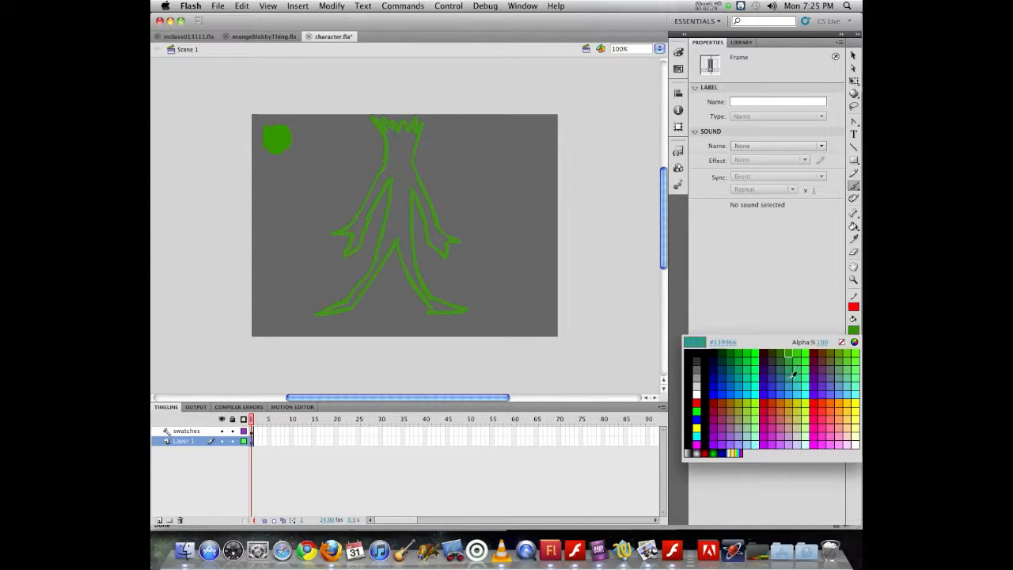
{"action": "left_click", "coordinate": [790, 370]}
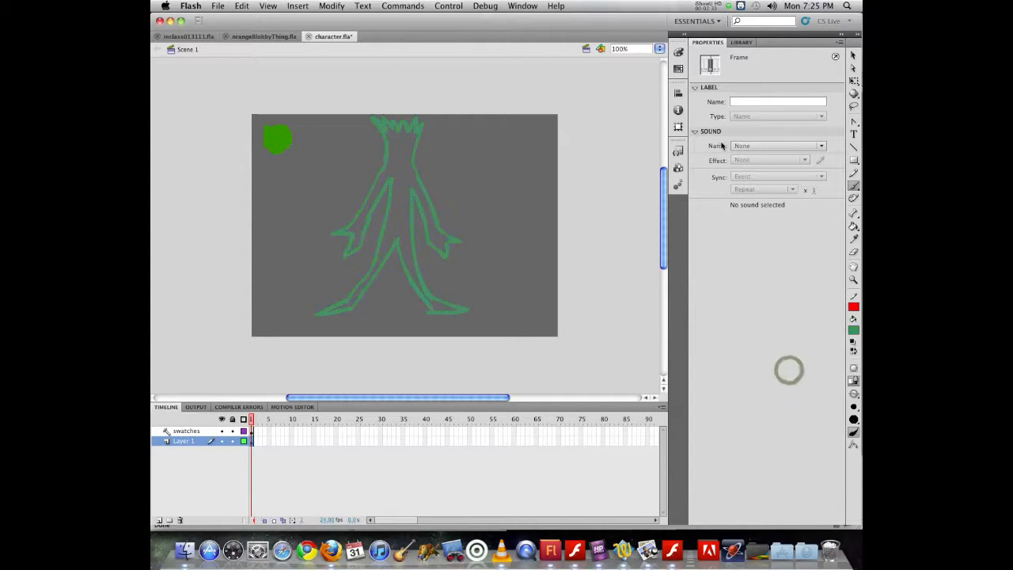
- Undo the artwork's last fill color change and fill the inside of the character's outline with bluish green #339966 using the Paint Bucket
{"action": "key", "text": "super+z"}
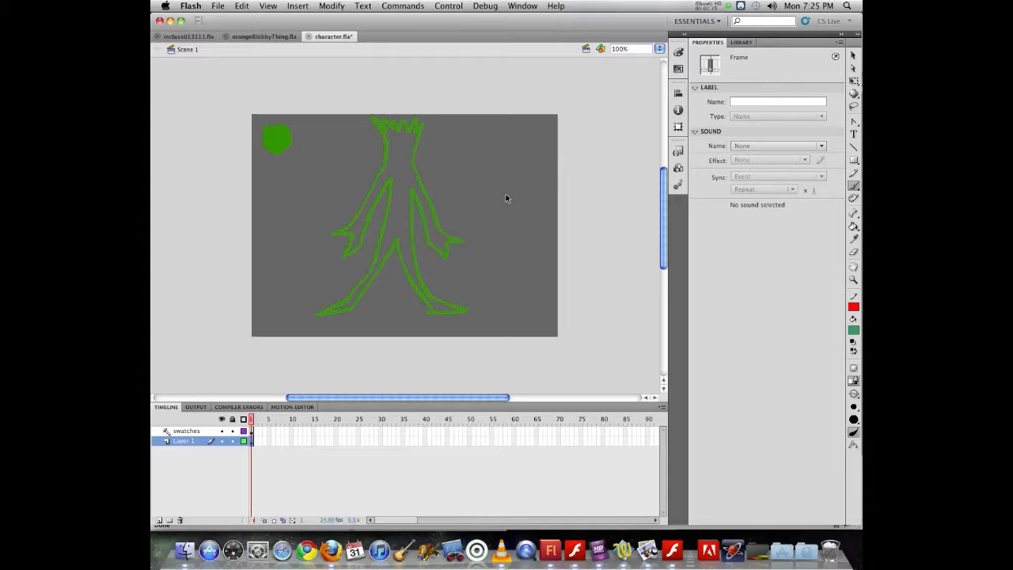
{"action": "key", "text": "b"}
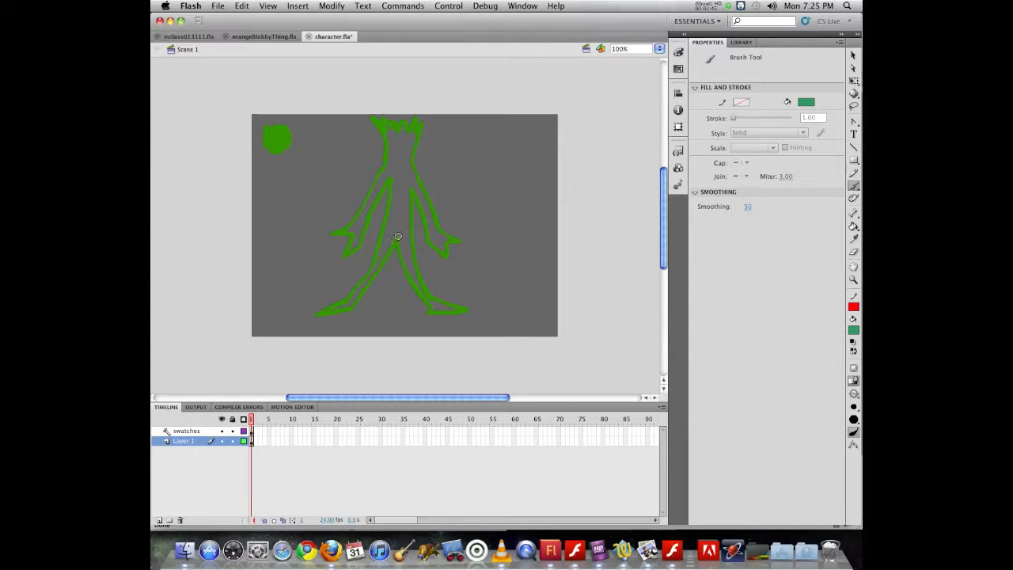
{"action": "left_click", "coordinate": [853, 227]}
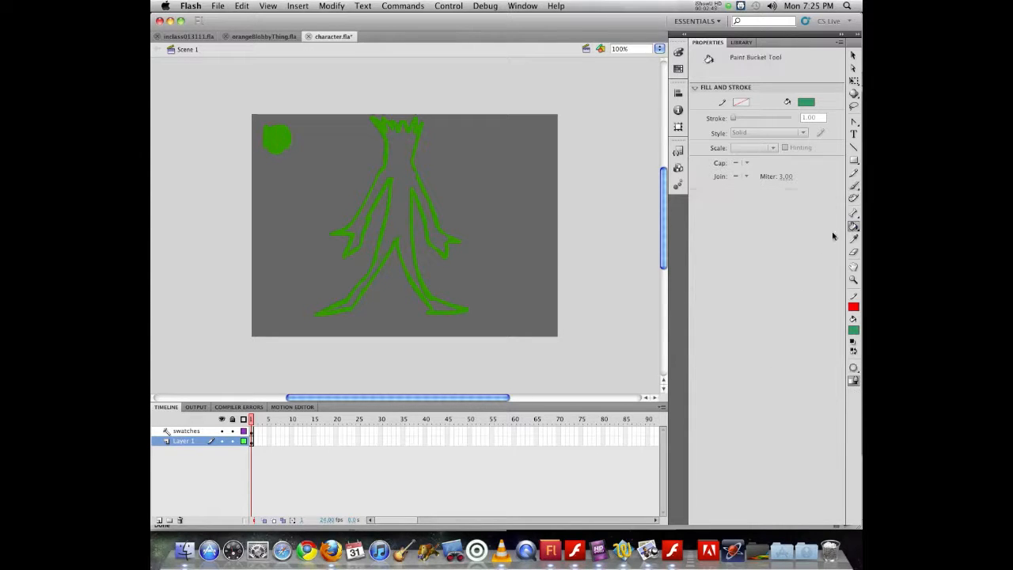
{"action": "left_click", "coordinate": [393, 214]}
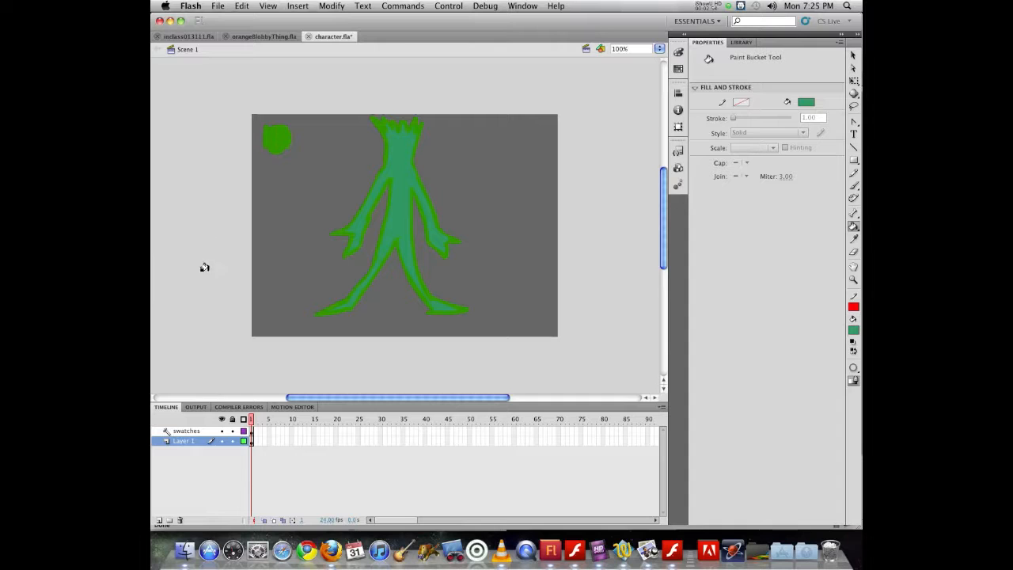
- Paint a bluish green #339966 swatch beside the green one on the swatches layer with the Brush tool, leaving nothing selected
{"action": "key", "text": "b"}
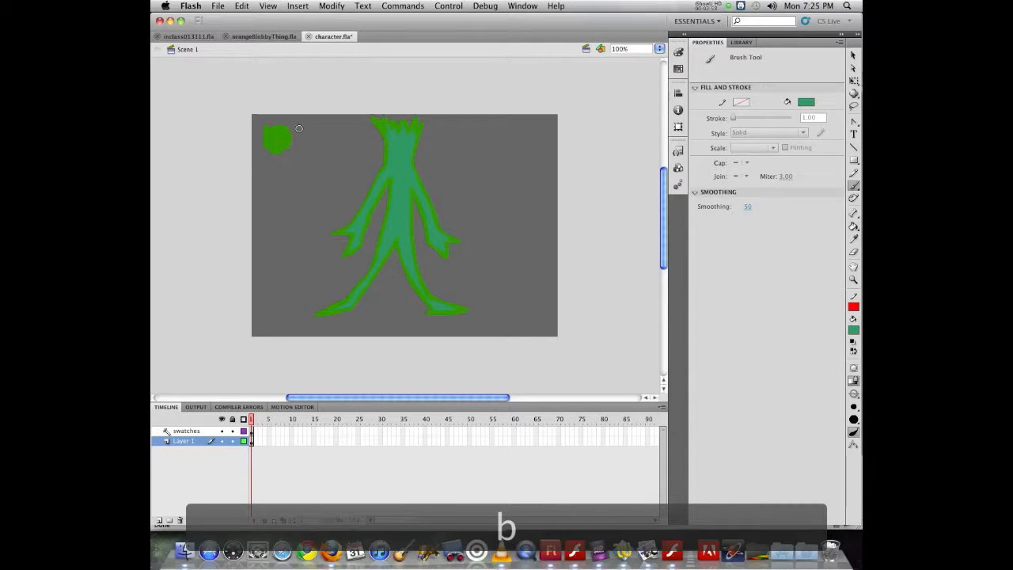
{"action": "left_click_drag", "start_coordinate": [305, 135], "coordinate": [327, 145]}
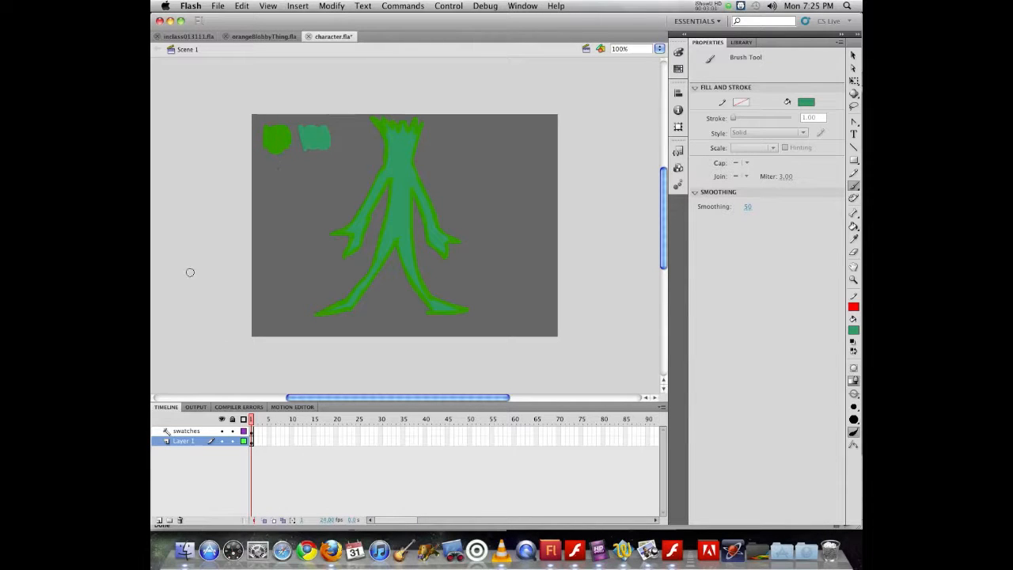
{"action": "key", "text": "super+z"}
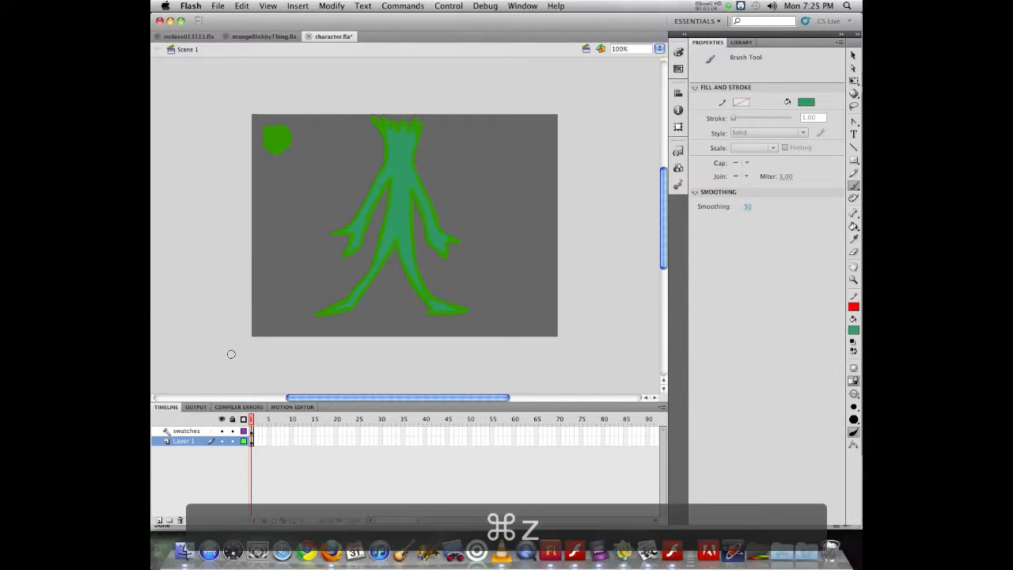
{"action": "left_click", "coordinate": [182, 431]}
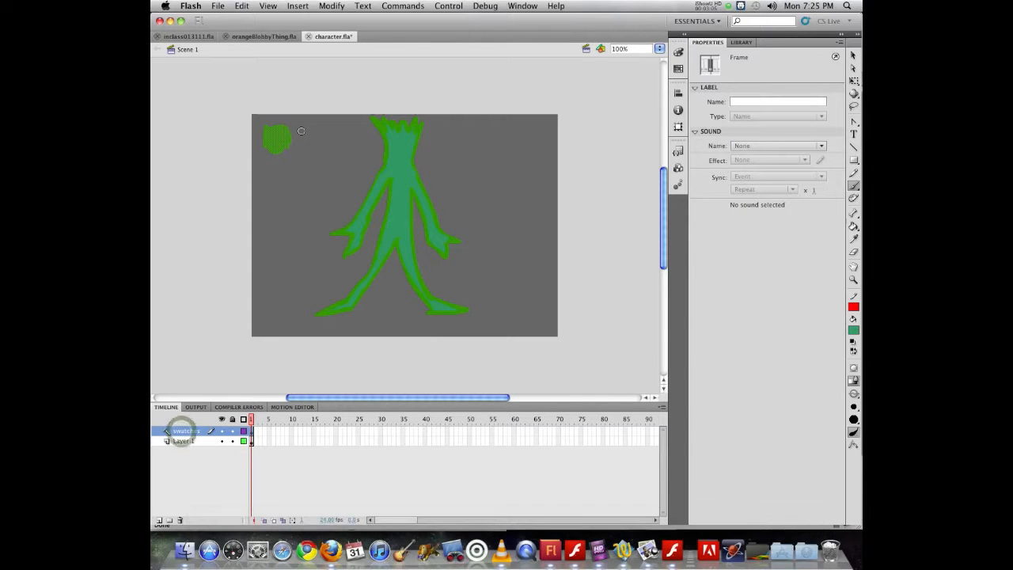
{"action": "left_click_drag", "start_coordinate": [302, 130], "coordinate": [321, 145]}
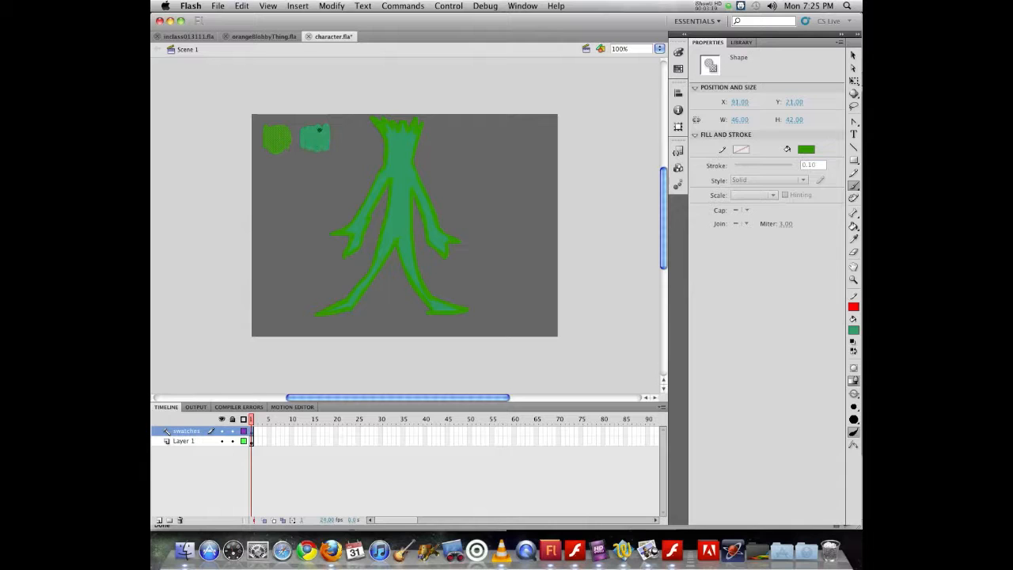
{"action": "key", "text": "Escape"}
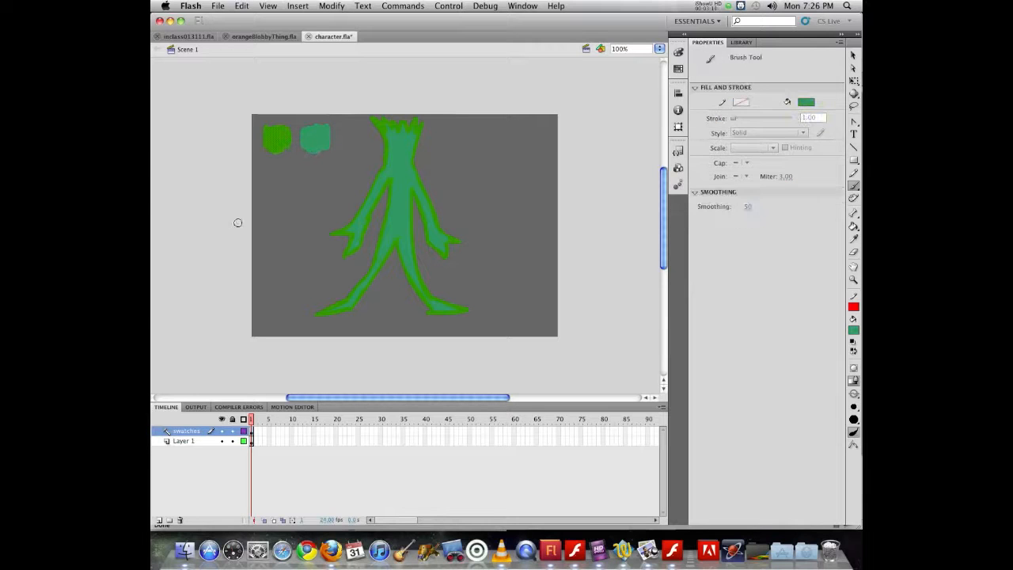
- Paint a dark green shadow swatch directly below the green swatch on the swatches layer
{"action": "left_click", "coordinate": [853, 330]}
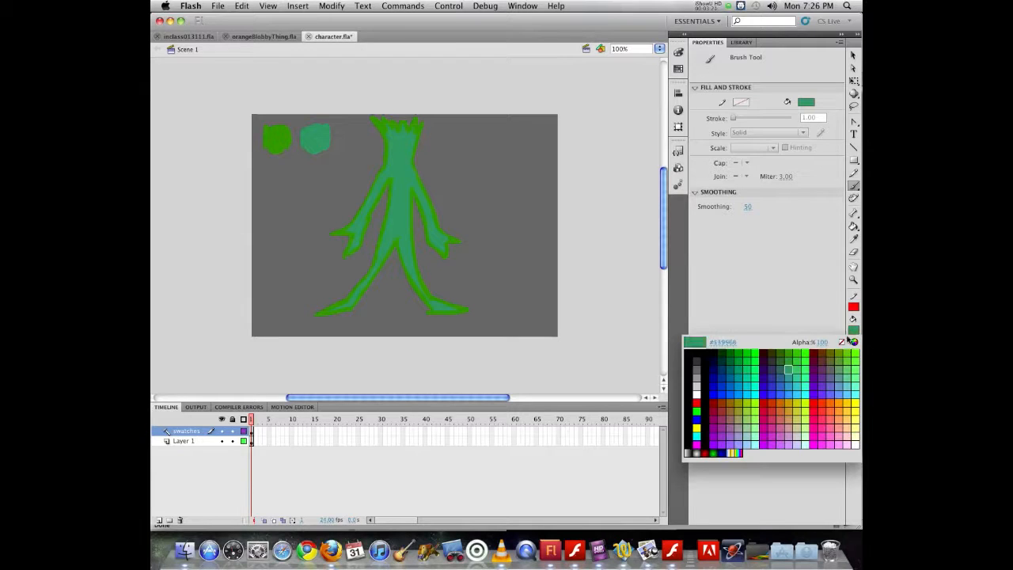
{"action": "left_click", "coordinate": [781, 349]}
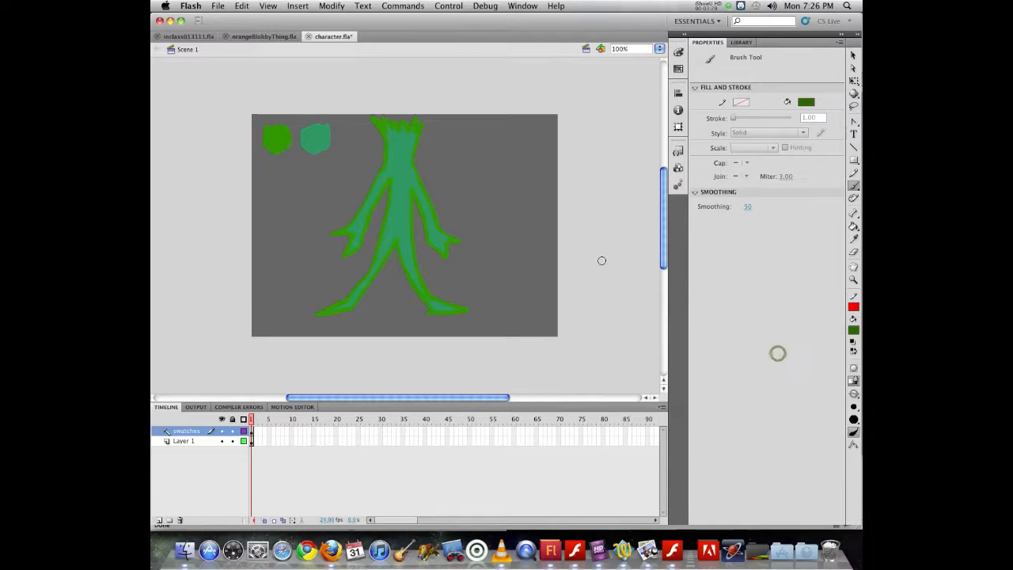
{"action": "left_click_drag", "start_coordinate": [278, 171], "coordinate": [269, 179]}
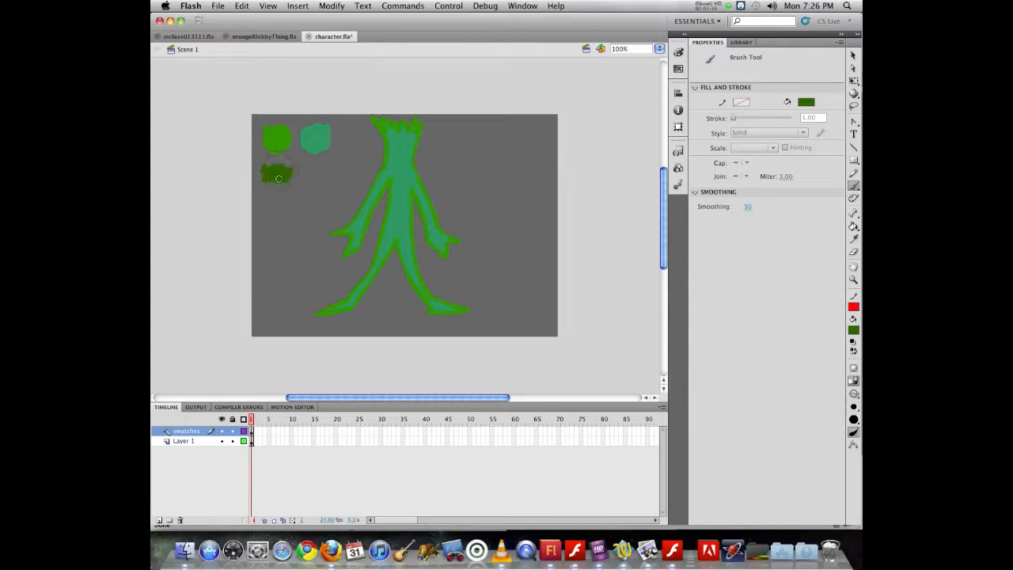
{"action": "left_click", "coordinate": [852, 331]}
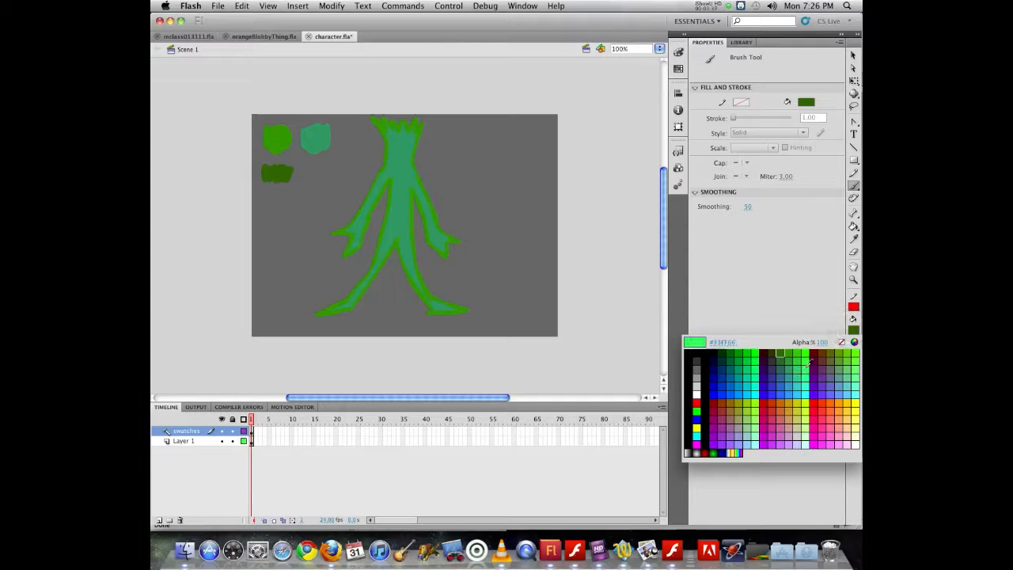
{"action": "left_click", "coordinate": [806, 368]}
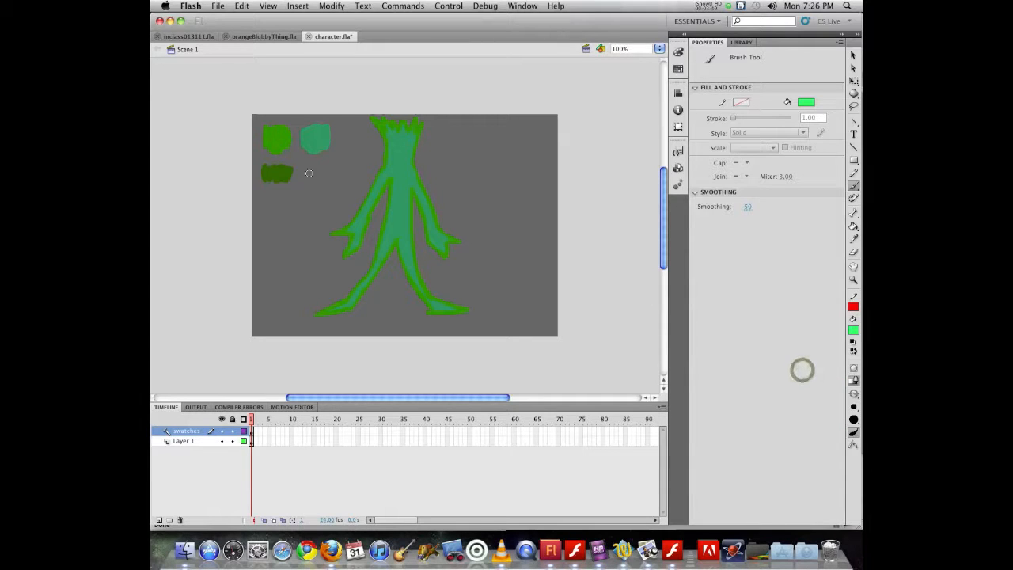
{"action": "mouse_move", "coordinate": [308, 169]}
{"action": "left_mouse_down"}
{"action": "mouse_move", "coordinate": [317, 178]}
{"action": "mouse_move", "coordinate": [317, 166]}
{"action": "left_mouse_up"}
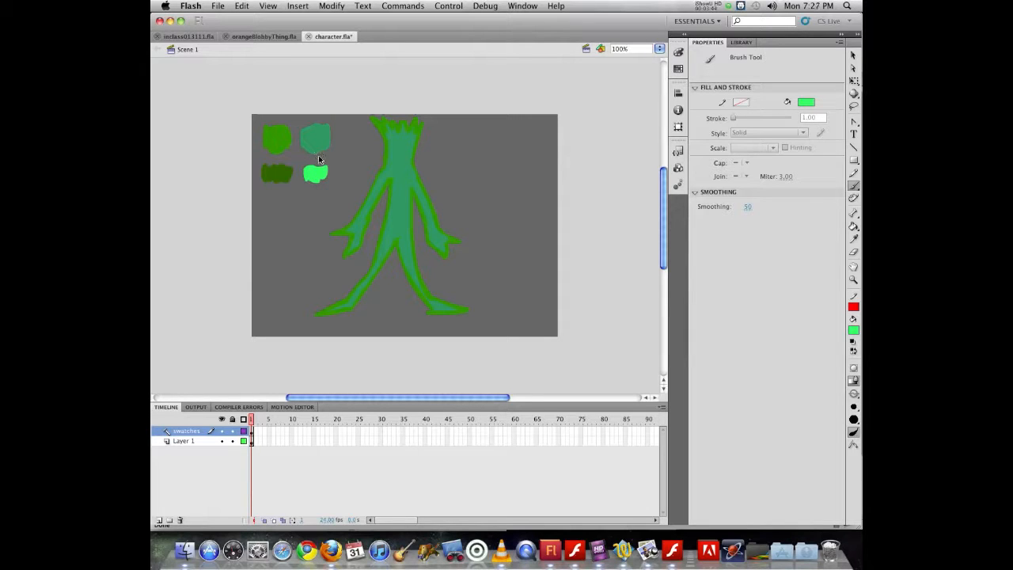
{"action": "key", "text": "super+z"}
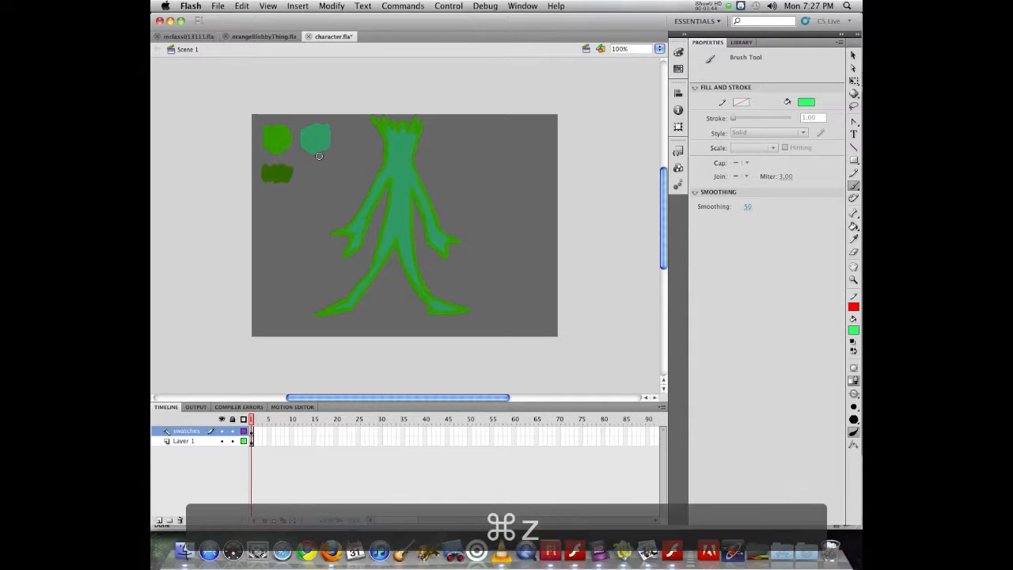
- Paint a #339966 swatch below the existing bluish green one and paint over it with the lighter #33CC99
{"action": "left_click", "coordinate": [852, 332]}
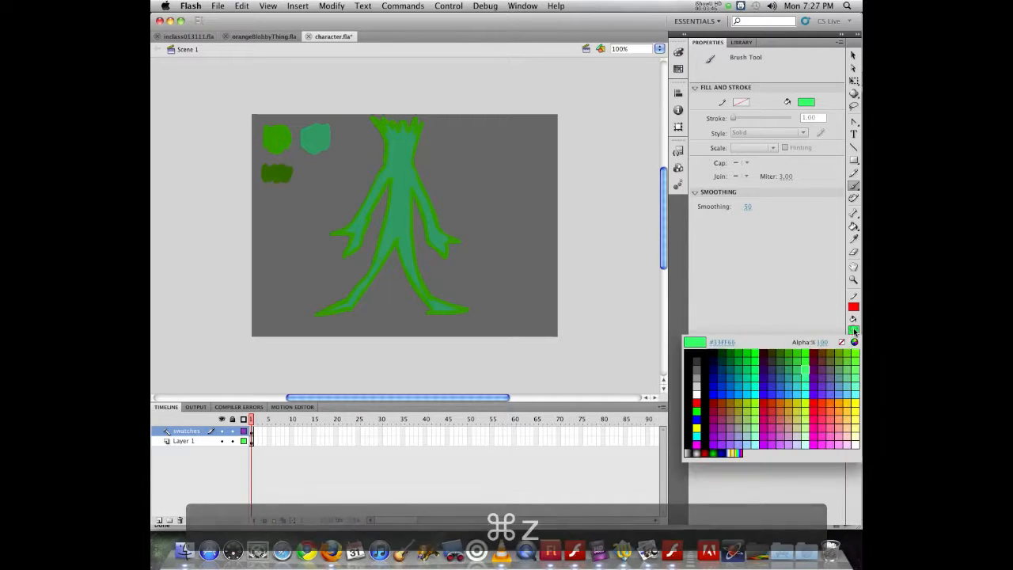
{"action": "left_click", "coordinate": [791, 367]}
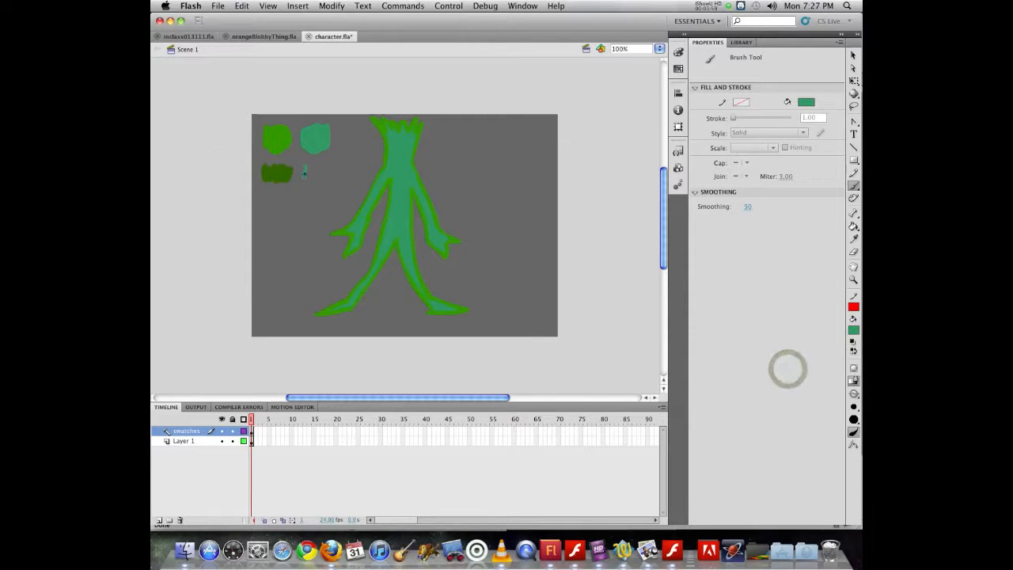
{"action": "left_click_drag", "start_coordinate": [304, 173], "coordinate": [319, 169]}
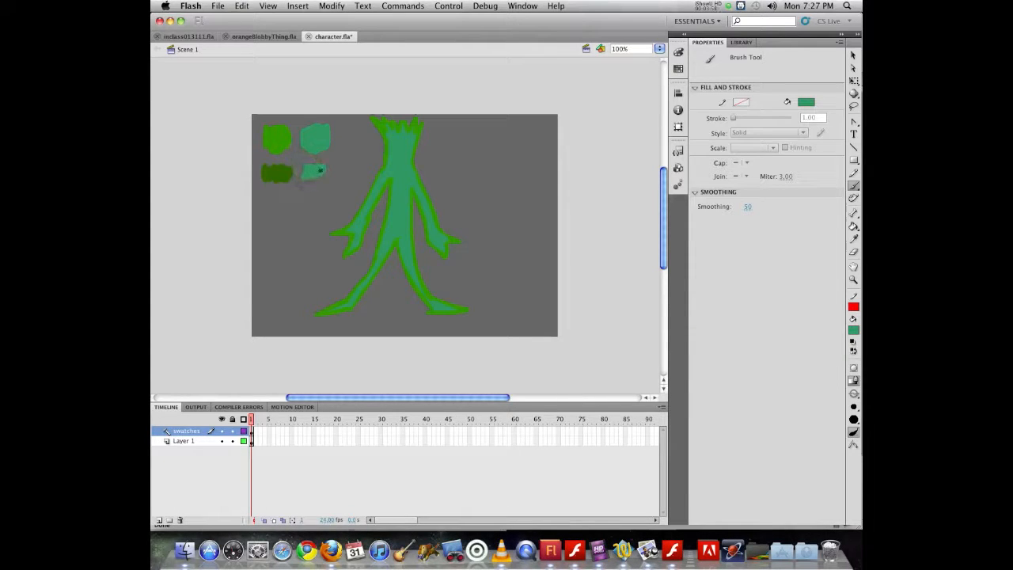
{"action": "left_click", "coordinate": [853, 333]}
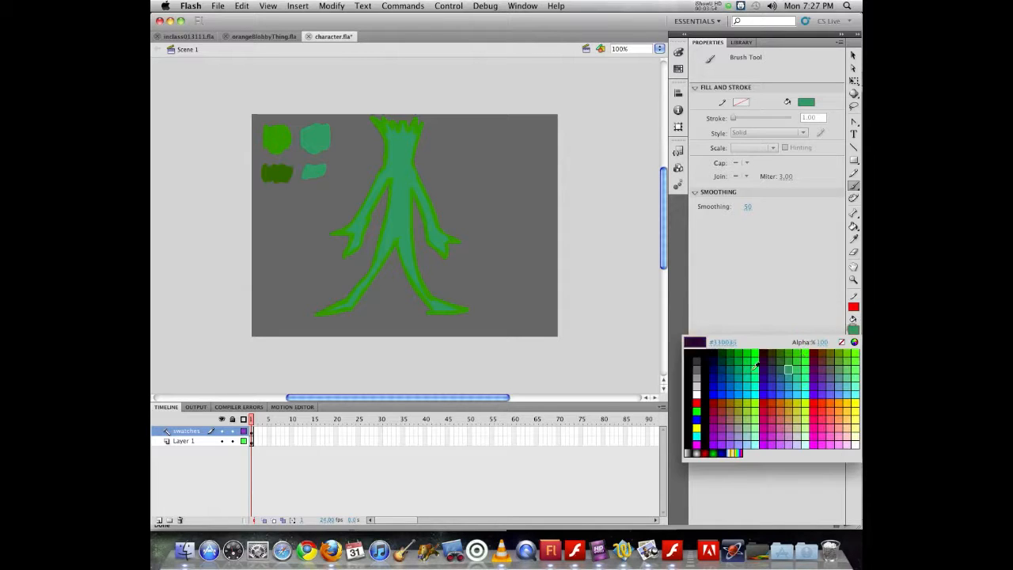
{"action": "left_click", "coordinate": [795, 381]}
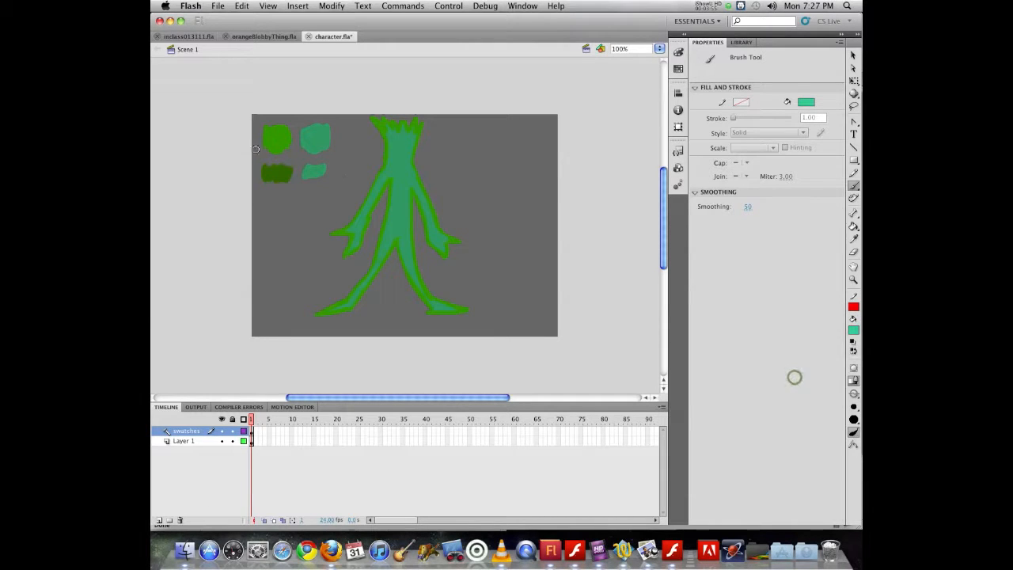
{"action": "left_click_drag", "start_coordinate": [304, 163], "coordinate": [316, 167]}
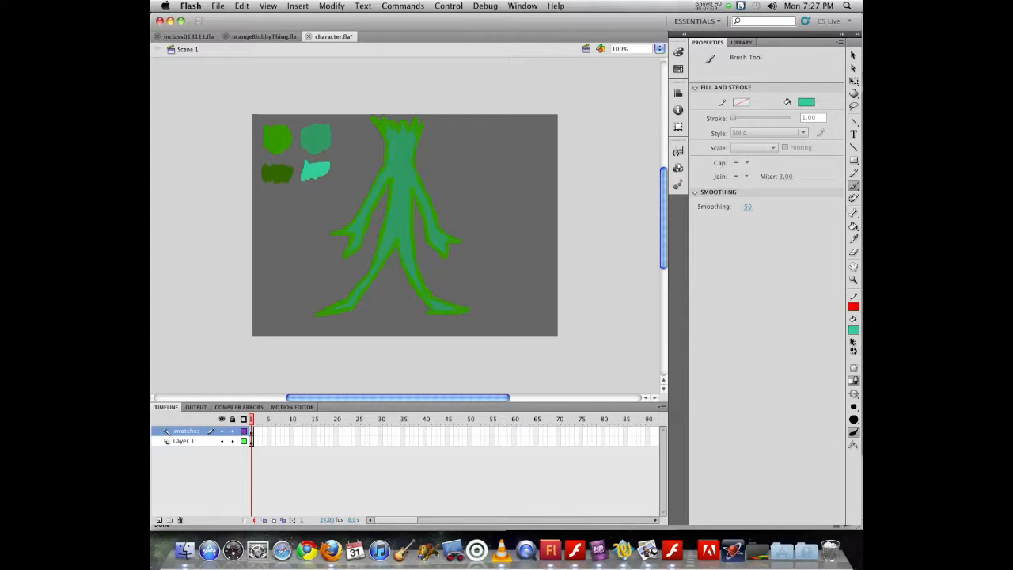
- Mix the custom green fill color #33B645 and paint over the swatch below the bluish green one with it
{"action": "left_click", "coordinate": [678, 69]}
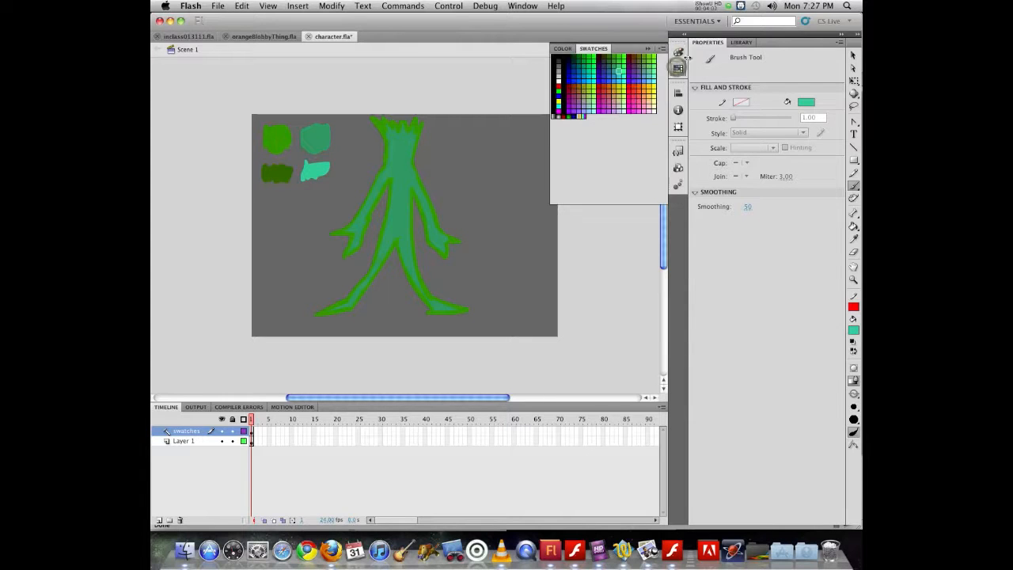
{"action": "left_click", "coordinate": [677, 52]}
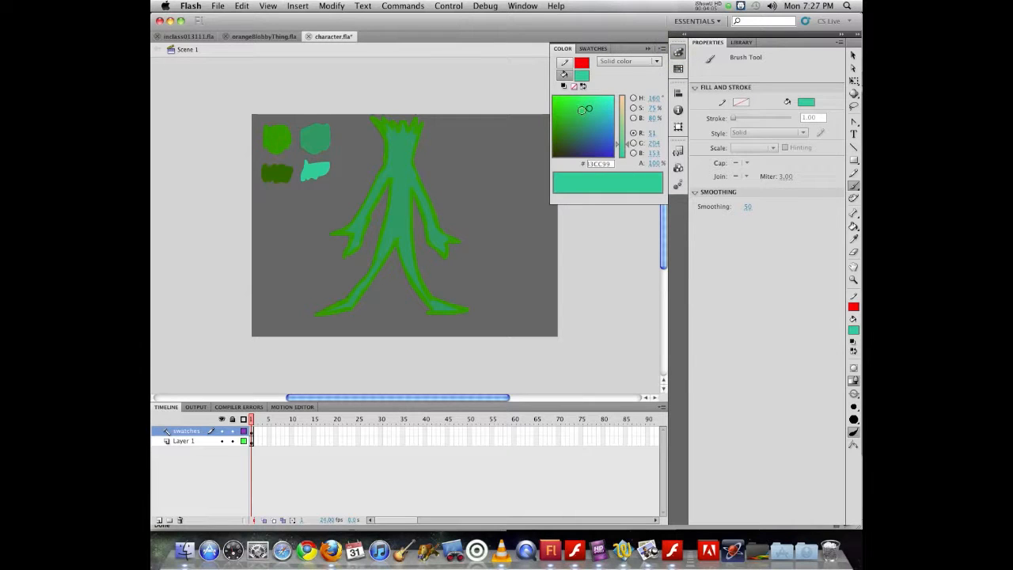
{"action": "left_click_drag", "start_coordinate": [583, 110], "coordinate": [569, 111]}
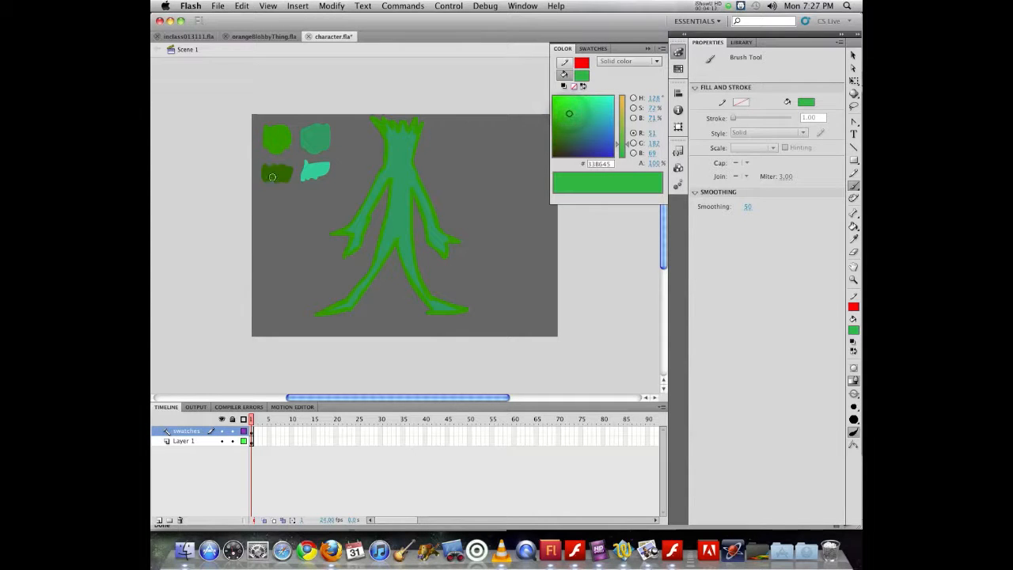
{"action": "left_click_drag", "start_coordinate": [306, 163], "coordinate": [321, 166]}
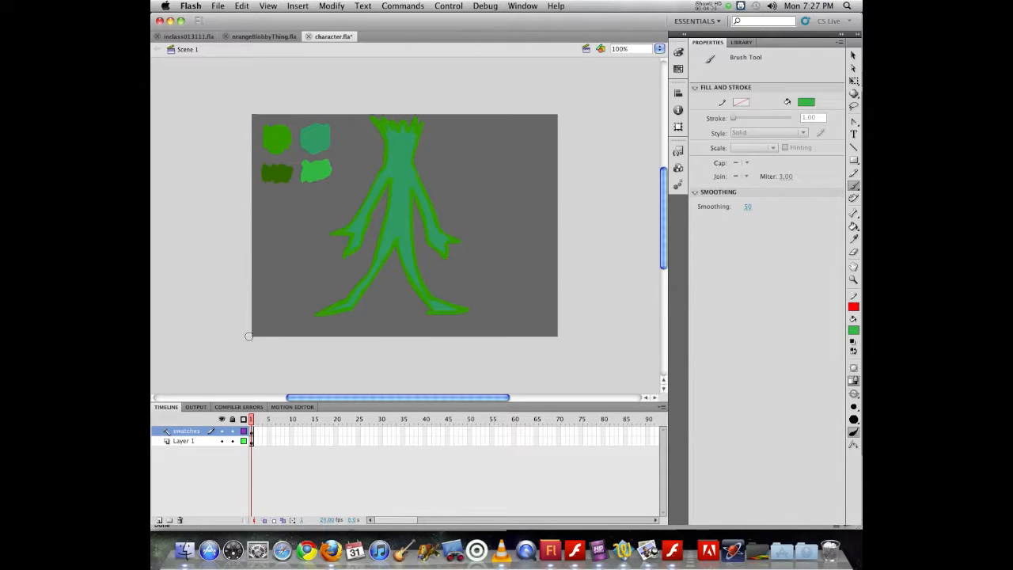
- Lock the swatches layer and set the Pencil tool to Smooth mode
{"action": "left_click", "coordinate": [233, 430]}
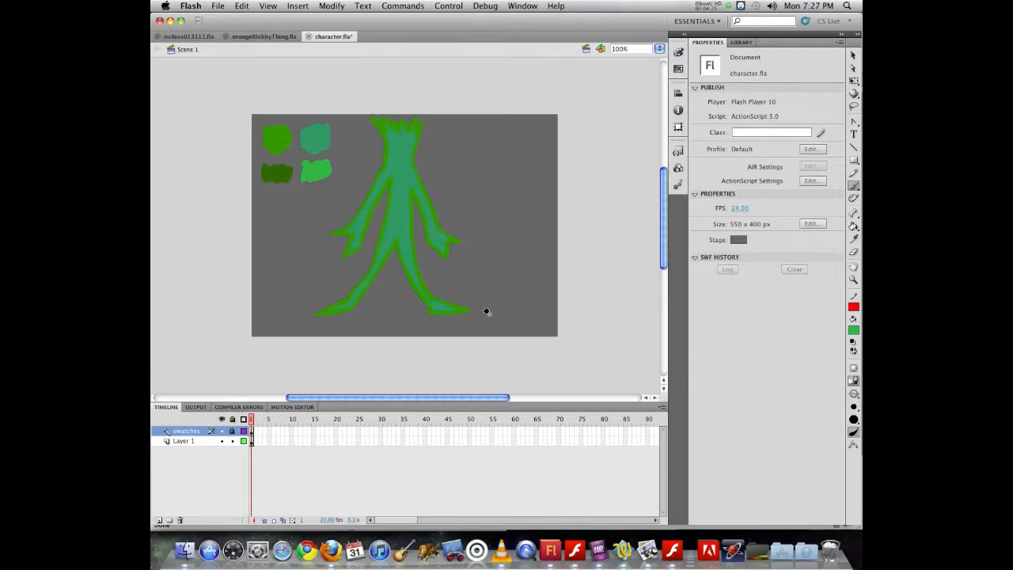
{"action": "left_click", "coordinate": [852, 173]}
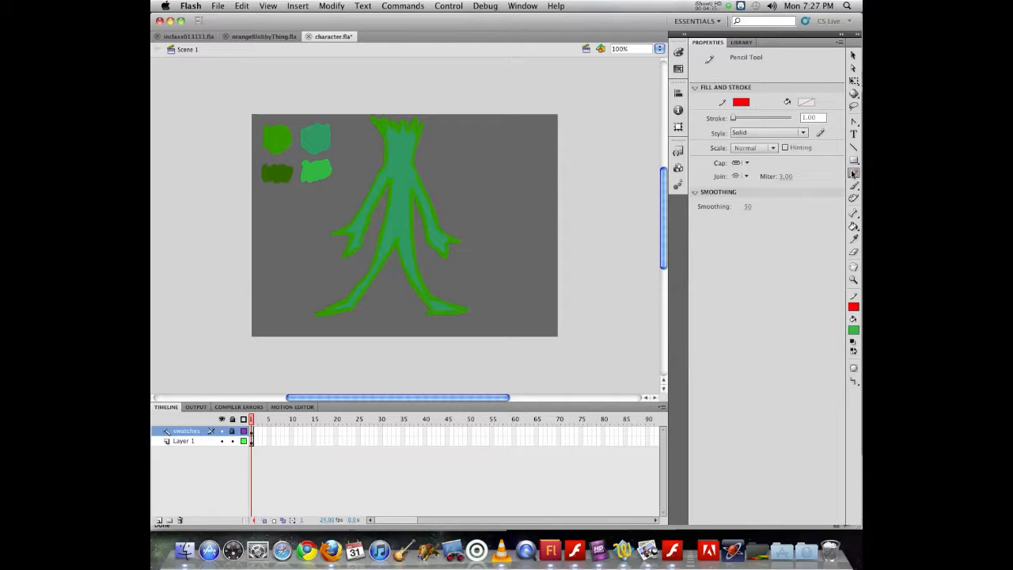
{"action": "left_click", "coordinate": [853, 380]}
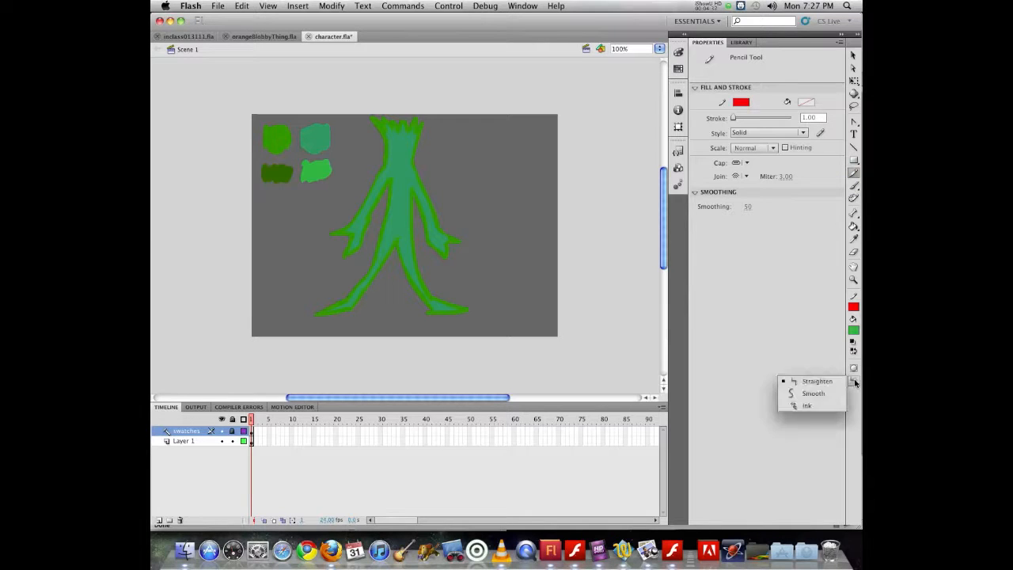
{"action": "left_click", "coordinate": [800, 391]}
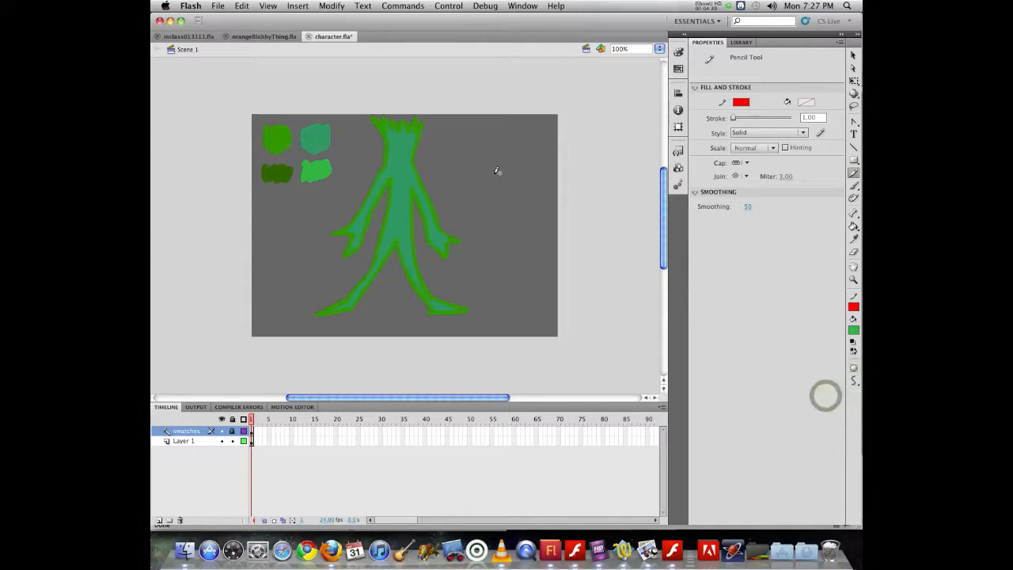
- Keep the swatches layer locked and make Layer 1 the active drawing layer with its artwork deselected
{"action": "left_click", "coordinate": [396, 113]}
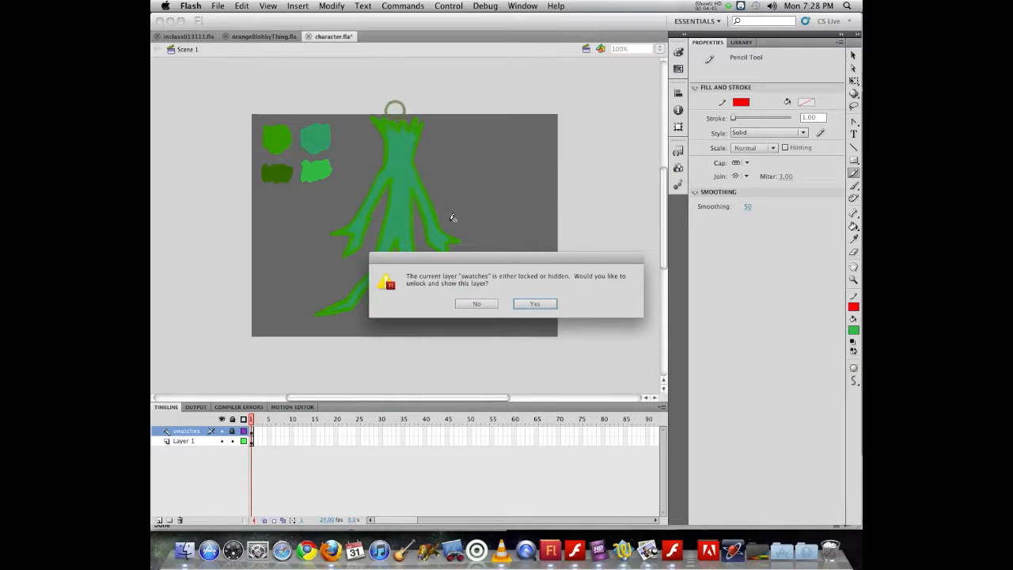
{"action": "left_click", "coordinate": [484, 308]}
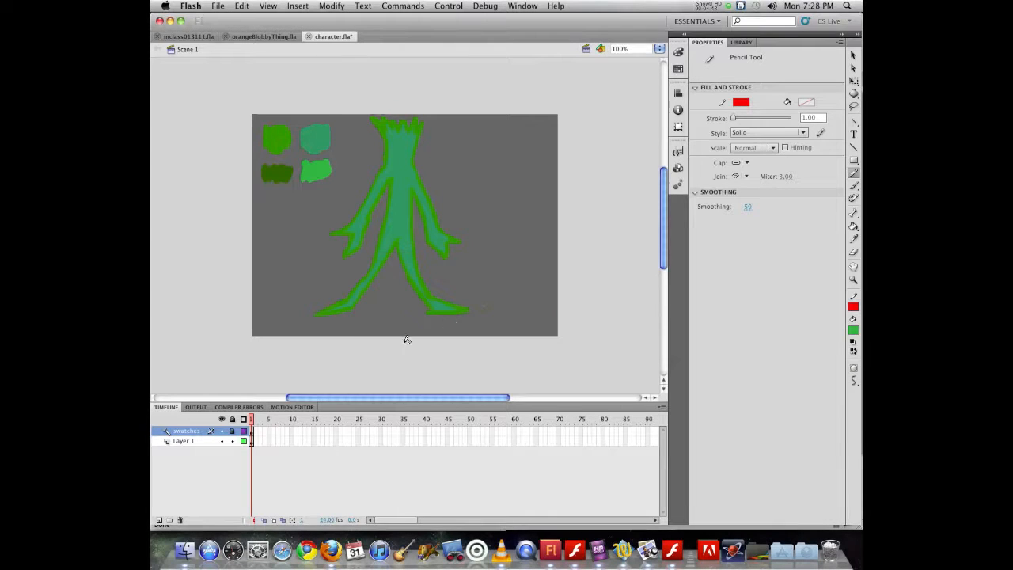
{"action": "left_click", "coordinate": [191, 441]}
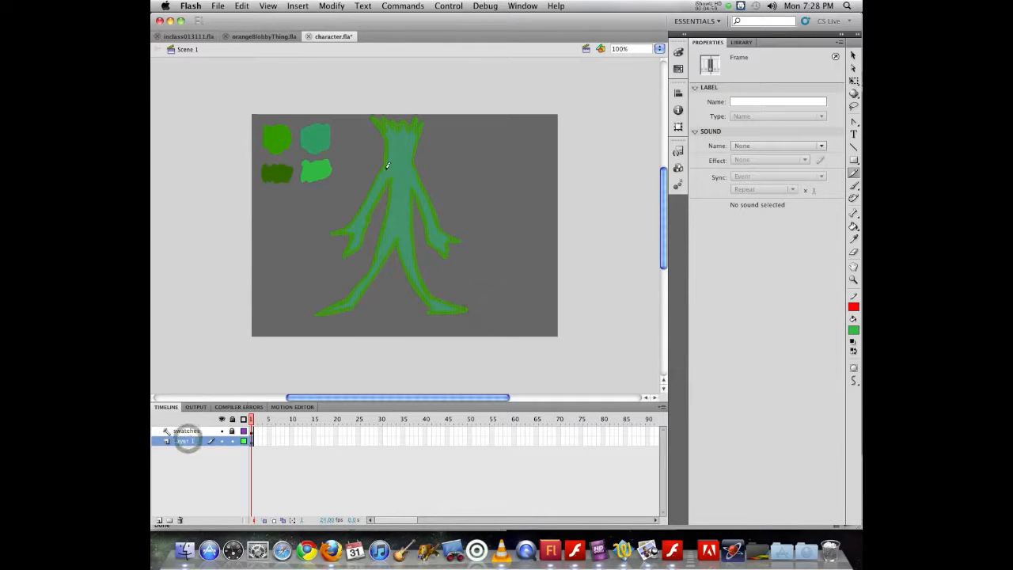
{"action": "left_click", "coordinate": [474, 213]}
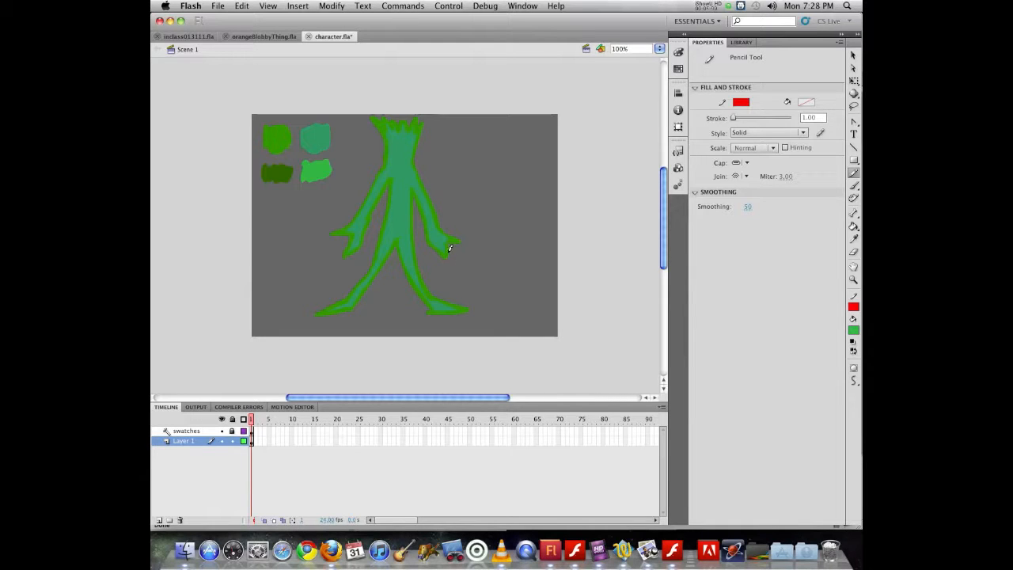
- Draw red pencil lines across the character's head, torso, arms, legs and foot to mark off the shading areas
{"action": "left_click_drag", "start_coordinate": [456, 257], "coordinate": [423, 193]}
{"action": "left_click_drag", "start_coordinate": [396, 140], "coordinate": [381, 103]}
{"action": "left_click_drag", "start_coordinate": [444, 302], "coordinate": [405, 301]}
{"action": "mouse_move", "coordinate": [413, 239]}
{"action": "left_mouse_down"}
{"action": "mouse_move", "coordinate": [399, 193]}
{"action": "mouse_move", "coordinate": [413, 214]}
{"action": "left_mouse_up"}
{"action": "mouse_move", "coordinate": [407, 265]}
{"action": "left_mouse_down"}
{"action": "mouse_move", "coordinate": [405, 233]}
{"action": "mouse_move", "coordinate": [394, 230]}
{"action": "mouse_move", "coordinate": [354, 263]}
{"action": "left_mouse_up"}
{"action": "mouse_move", "coordinate": [366, 108]}
{"action": "left_mouse_down"}
{"action": "mouse_move", "coordinate": [385, 125]}
{"action": "mouse_move", "coordinate": [393, 155]}
{"action": "left_mouse_up"}
{"action": "left_click_drag", "start_coordinate": [312, 233], "coordinate": [279, 234]}
- Sample the lighter green swatch and fill the highlight areas on the character's head and torso with it
{"action": "left_click", "coordinate": [853, 239]}
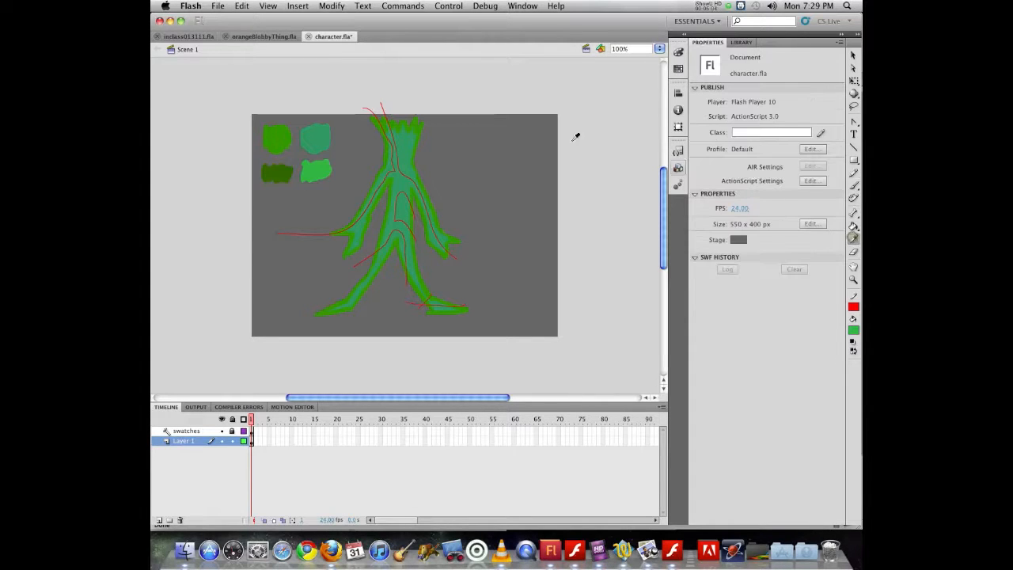
{"action": "left_click", "coordinate": [318, 168]}
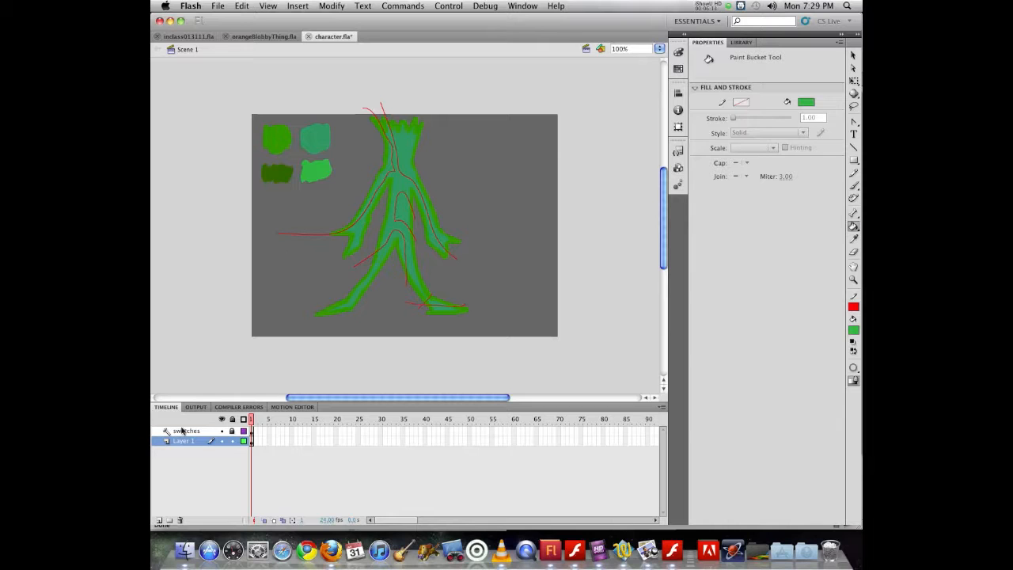
{"action": "left_click", "coordinate": [401, 149]}
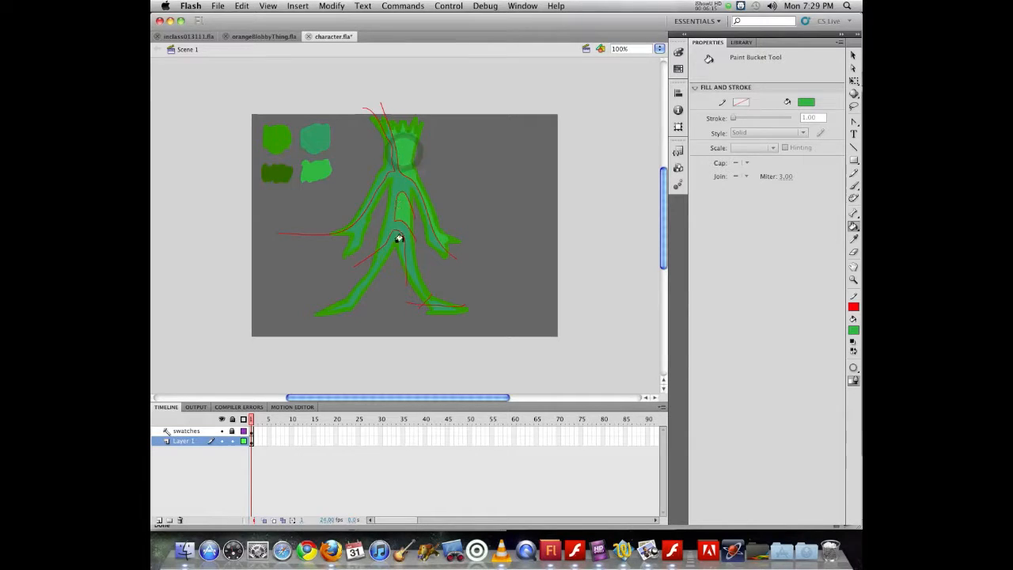
{"action": "left_click", "coordinate": [401, 209]}
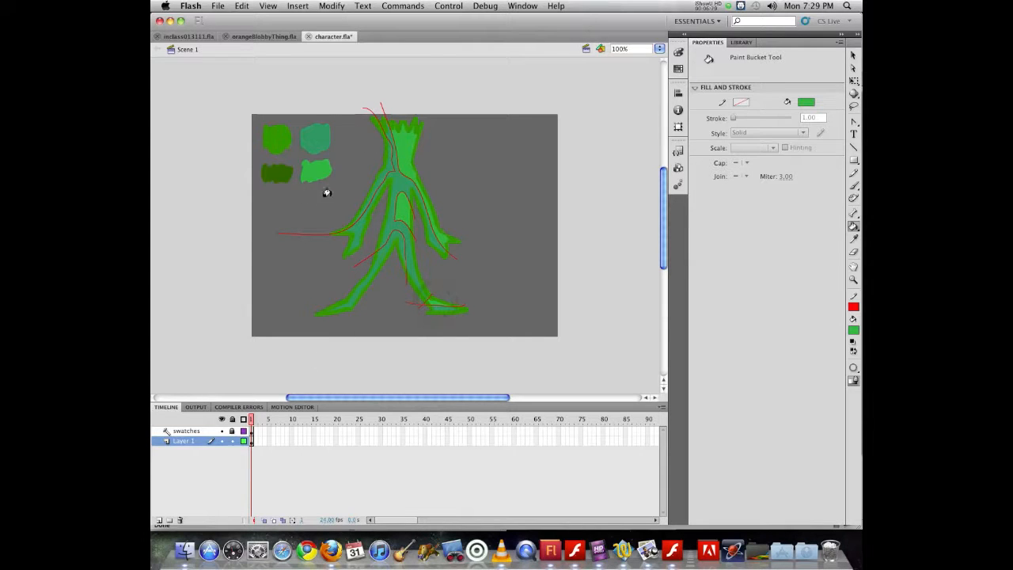
- Sample the dark green swatch and fill the shadow areas along the character's head, arm and leg with it
{"action": "key", "text": "i"}
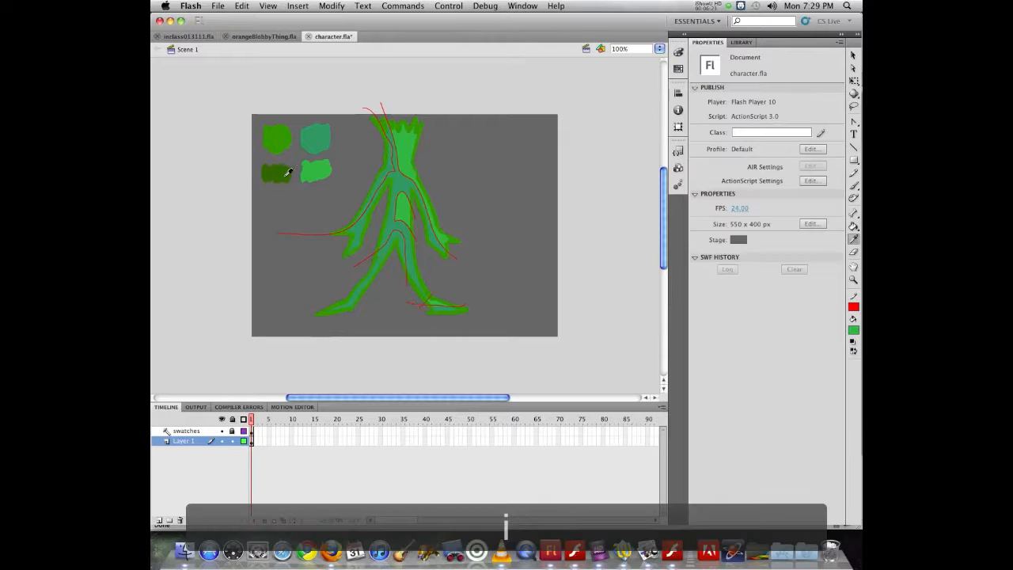
{"action": "left_click", "coordinate": [278, 173]}
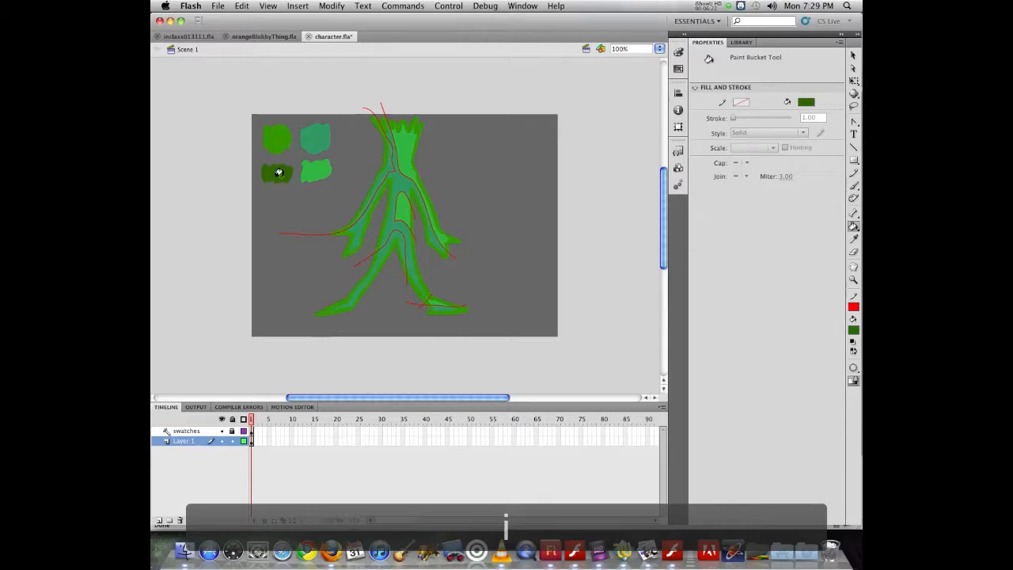
{"action": "left_click", "coordinate": [388, 165]}
{"action": "left_click", "coordinate": [389, 232]}
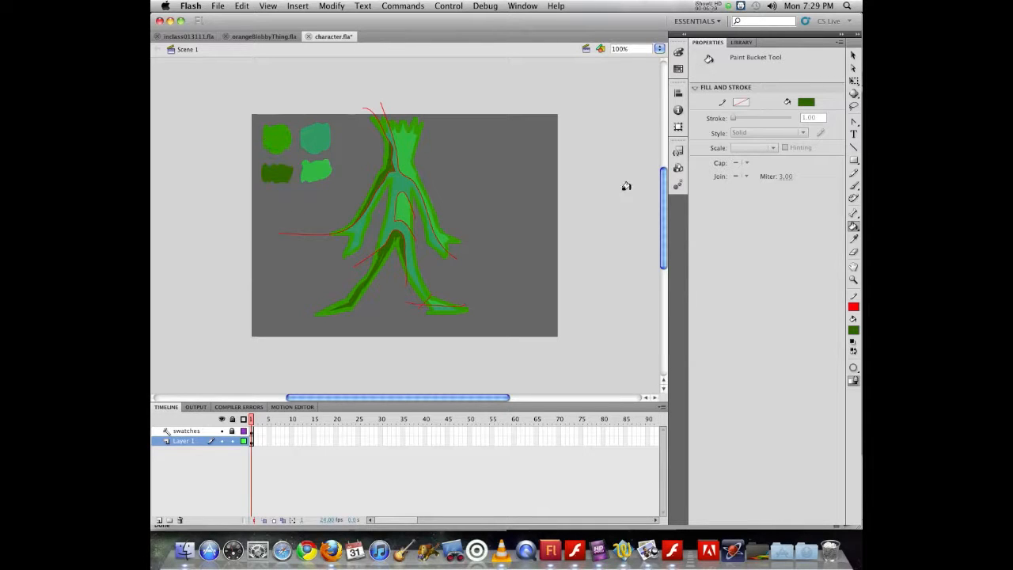
- Scribble red pencil lines over the whole character so that they cross and connect all the shading lines
{"action": "left_click", "coordinate": [853, 173]}
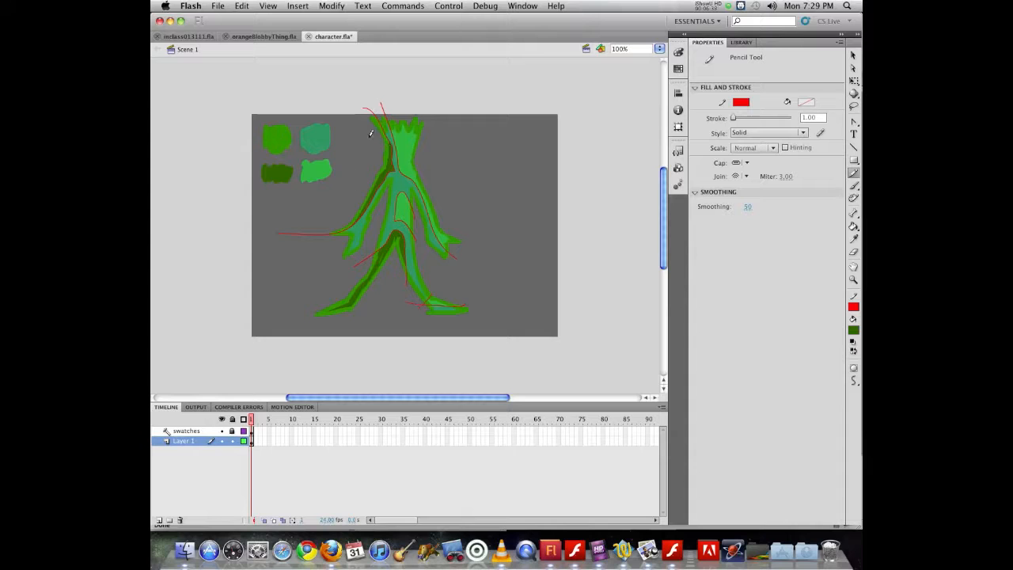
{"action": "mouse_move", "coordinate": [364, 151]}
{"action": "left_mouse_down"}
{"action": "mouse_move", "coordinate": [430, 201]}
{"action": "mouse_move", "coordinate": [355, 226]}
{"action": "mouse_move", "coordinate": [467, 241]}
{"action": "mouse_move", "coordinate": [348, 285]}
{"action": "left_mouse_up"}
{"action": "mouse_move", "coordinate": [387, 242]}
{"action": "left_mouse_down"}
{"action": "mouse_move", "coordinate": [439, 321]}
{"action": "mouse_move", "coordinate": [387, 282]}
{"action": "mouse_move", "coordinate": [464, 305]}
{"action": "mouse_move", "coordinate": [430, 284]}
{"action": "mouse_move", "coordinate": [447, 172]}
{"action": "mouse_move", "coordinate": [400, 278]}
{"action": "mouse_move", "coordinate": [359, 207]}
{"action": "mouse_move", "coordinate": [345, 227]}
{"action": "mouse_move", "coordinate": [394, 173]}
{"action": "mouse_move", "coordinate": [385, 126]}
{"action": "mouse_move", "coordinate": [405, 172]}
{"action": "mouse_move", "coordinate": [396, 216]}
{"action": "mouse_move", "coordinate": [540, 190]}
{"action": "left_mouse_up"}
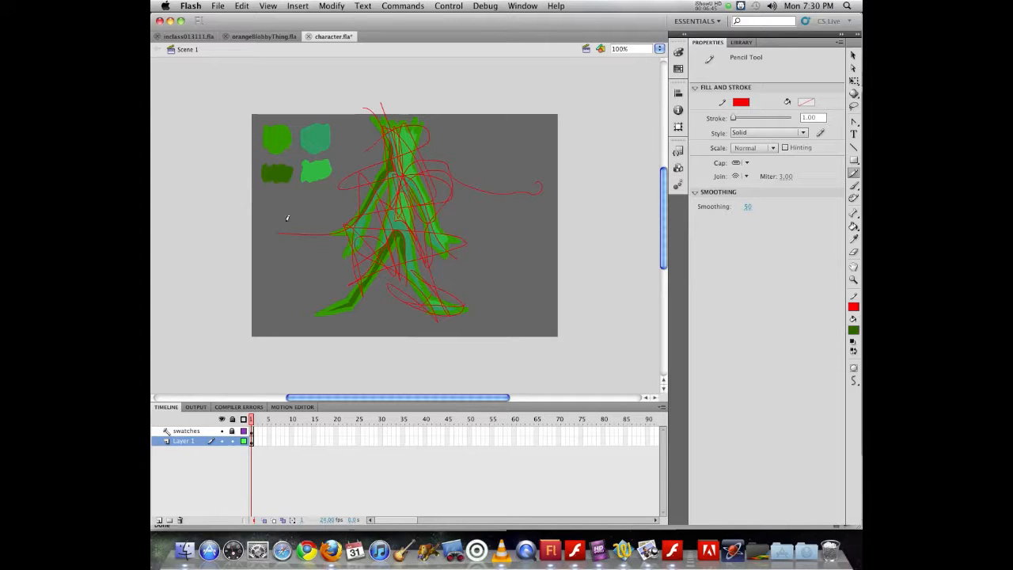
- Delete all the connected red pencil lines from the character and save the file
{"action": "left_click", "coordinate": [853, 55]}
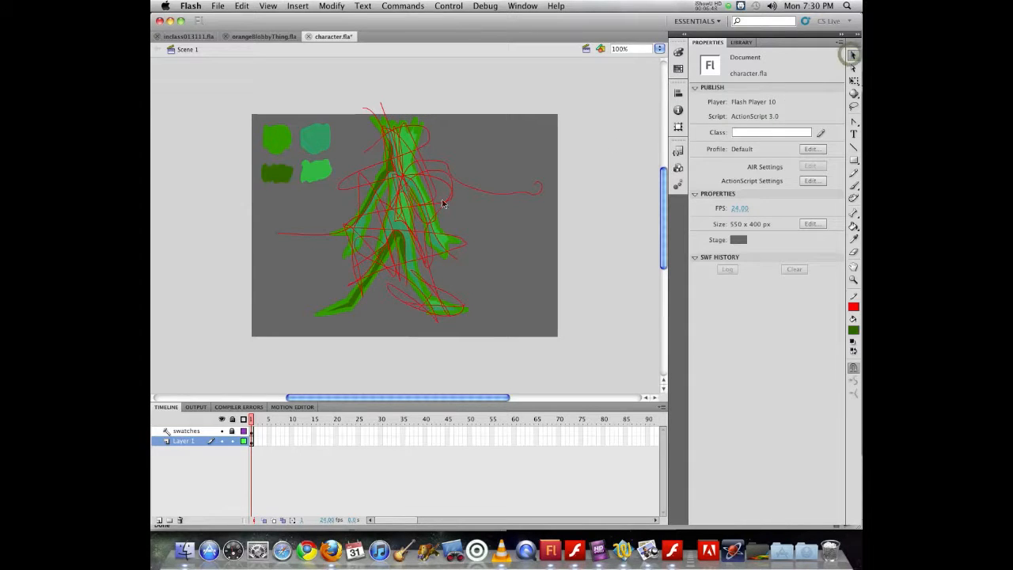
{"action": "double_click", "coordinate": [469, 190]}
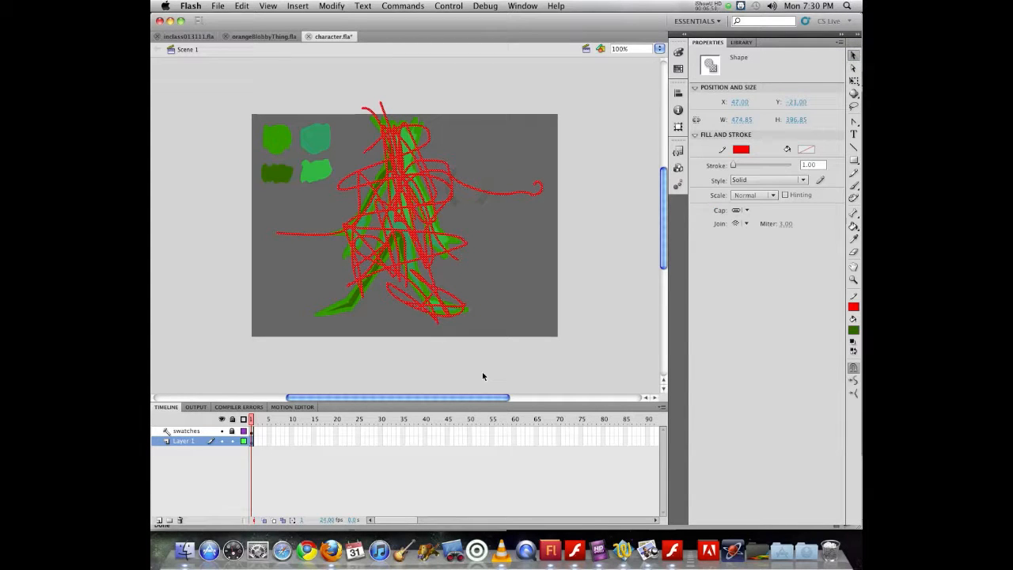
{"action": "key", "text": "Delete"}
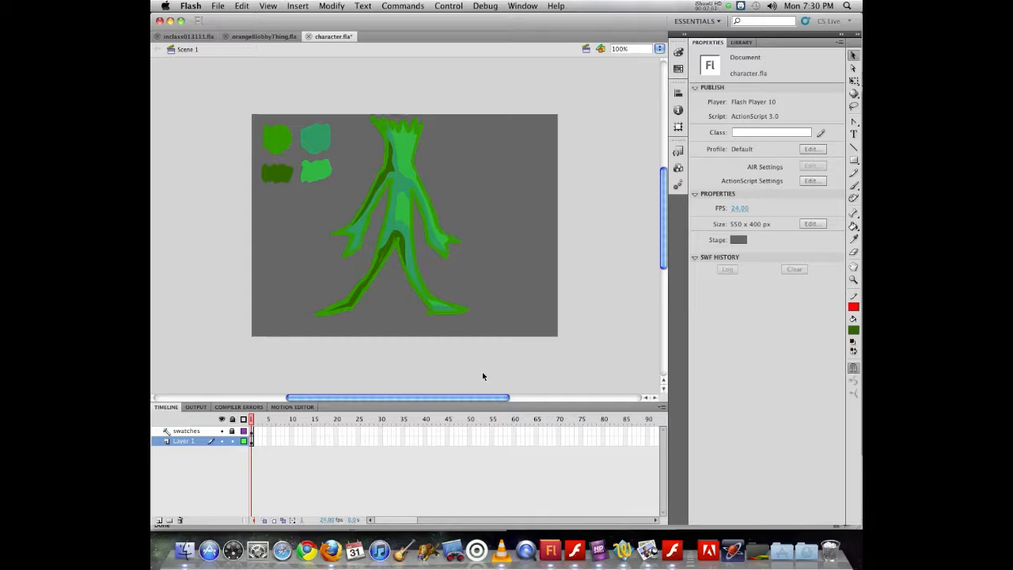
{"action": "key", "text": "super+s"}
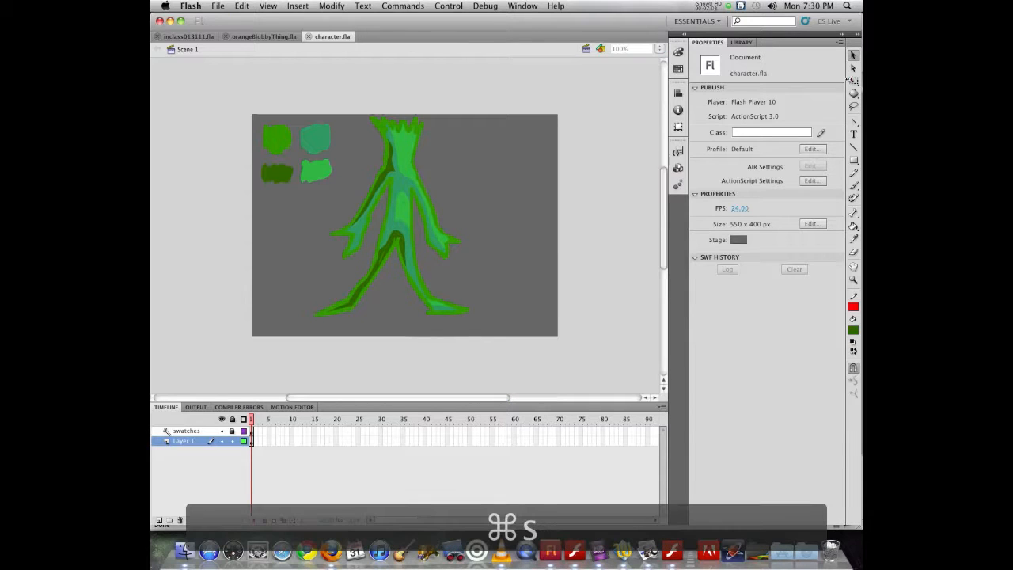
- Brush a large oval outline beside the character in the base green swatch color and fill it with the bluish green swatch color
{"action": "left_click", "coordinate": [853, 185]}
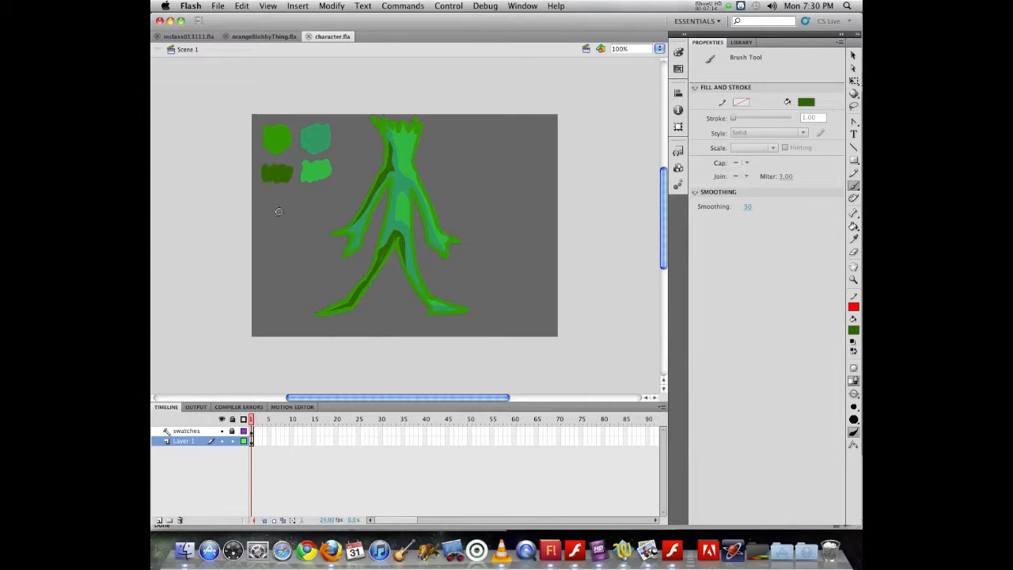
{"action": "key", "text": "i"}
{"action": "left_click", "coordinate": [276, 135]}
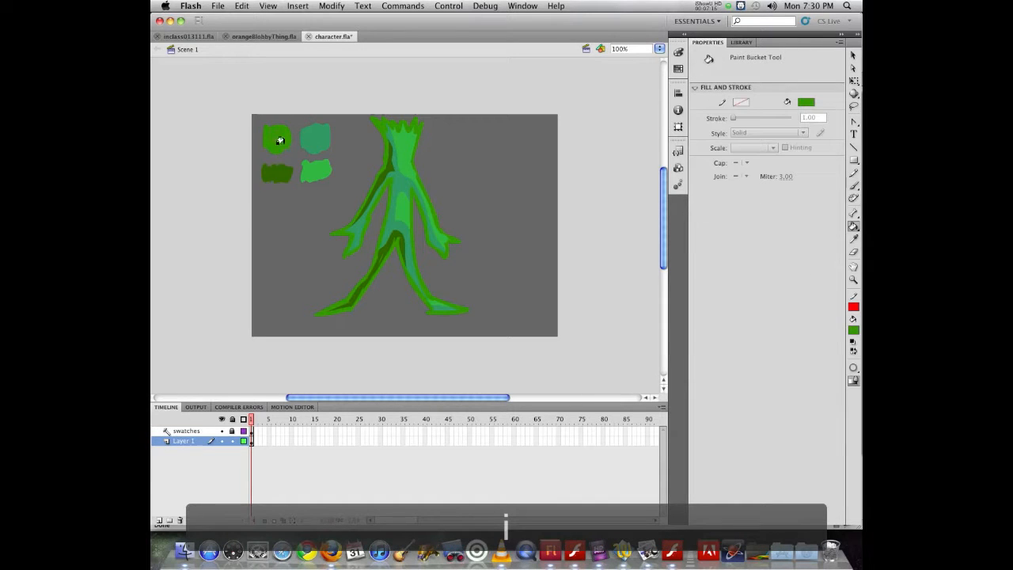
{"action": "key", "text": "b"}
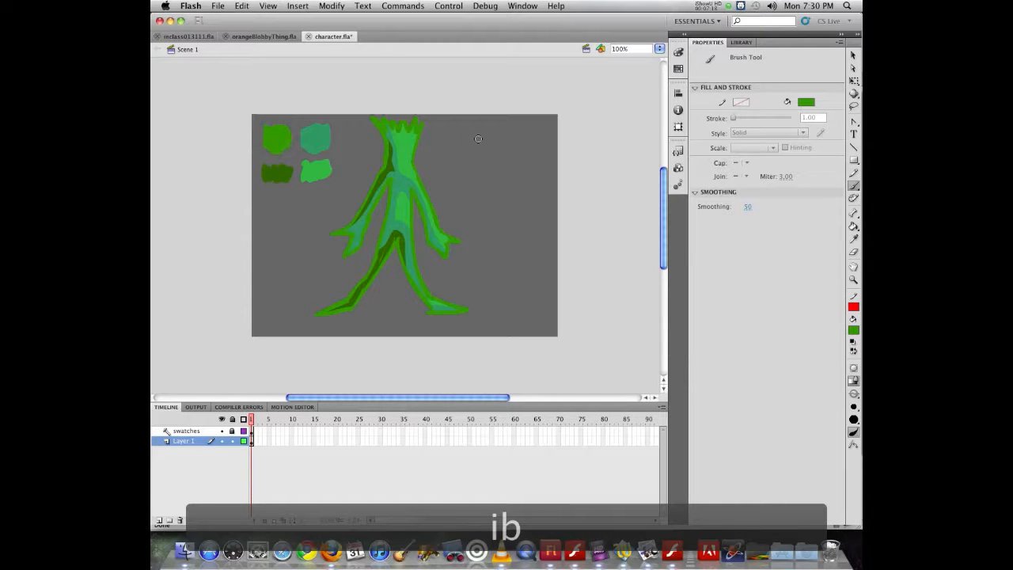
{"action": "mouse_move", "coordinate": [478, 134]}
{"action": "left_mouse_down"}
{"action": "mouse_move", "coordinate": [558, 159]}
{"action": "mouse_move", "coordinate": [453, 182]}
{"action": "mouse_move", "coordinate": [538, 136]}
{"action": "left_mouse_up"}
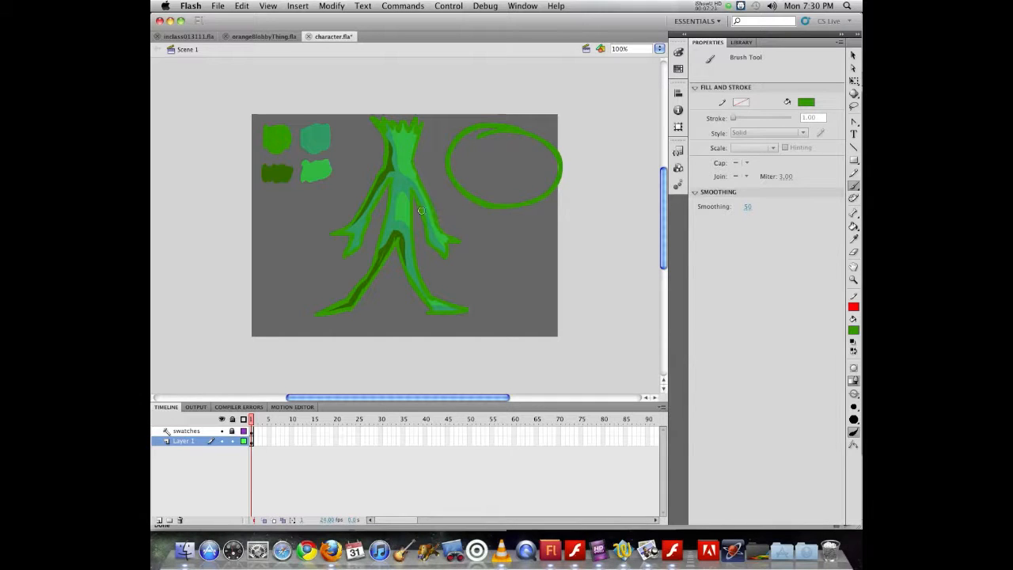
{"action": "key", "text": "i"}
{"action": "left_click", "coordinate": [314, 136]}
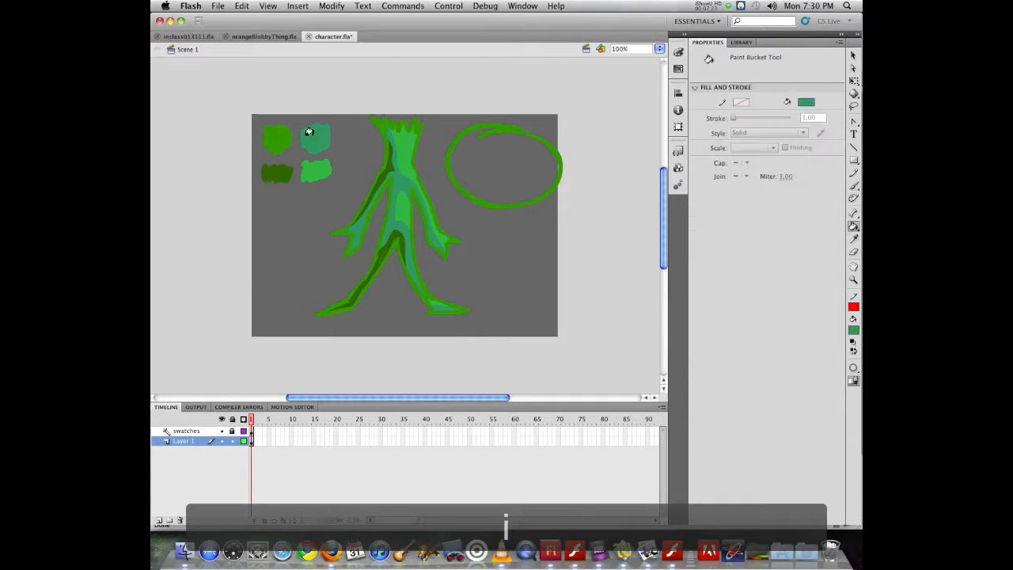
{"action": "left_click", "coordinate": [486, 163]}
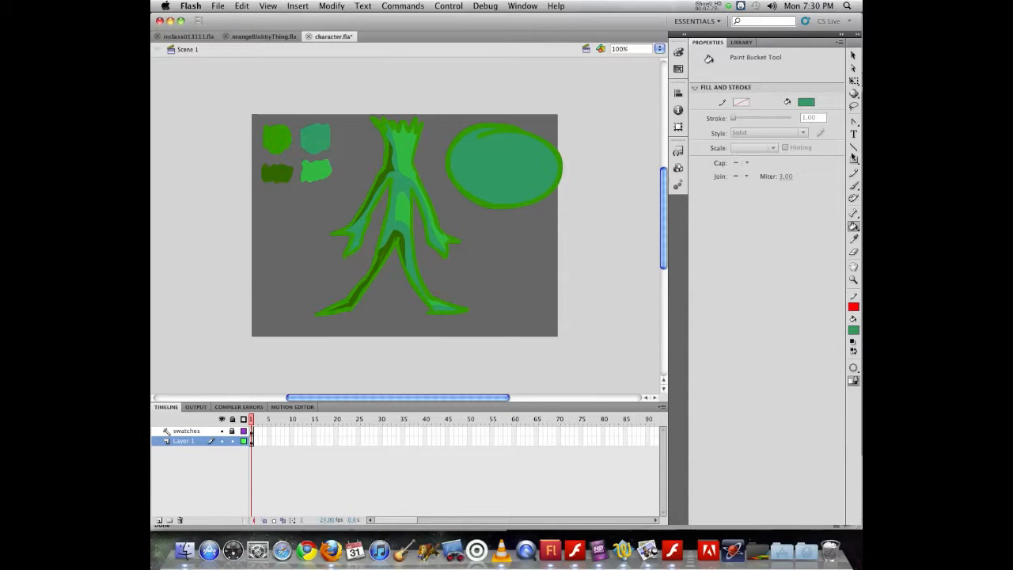
- Divide the oval with curved pencil lines, filling its upper area with the lighter green swatch color and its lower area with the dark green
{"action": "left_click", "coordinate": [853, 172]}
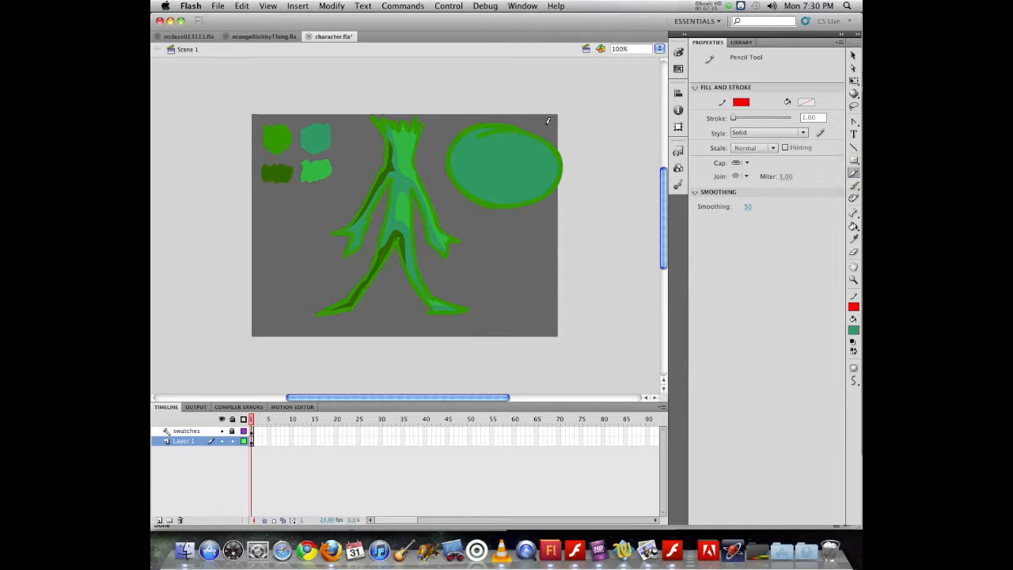
{"action": "mouse_move", "coordinate": [553, 124]}
{"action": "left_mouse_down"}
{"action": "mouse_move", "coordinate": [567, 135]}
{"action": "mouse_move", "coordinate": [506, 170]}
{"action": "mouse_move", "coordinate": [572, 158]}
{"action": "mouse_move", "coordinate": [572, 179]}
{"action": "mouse_move", "coordinate": [485, 185]}
{"action": "mouse_move", "coordinate": [455, 164]}
{"action": "mouse_move", "coordinate": [473, 127]}
{"action": "left_mouse_up"}
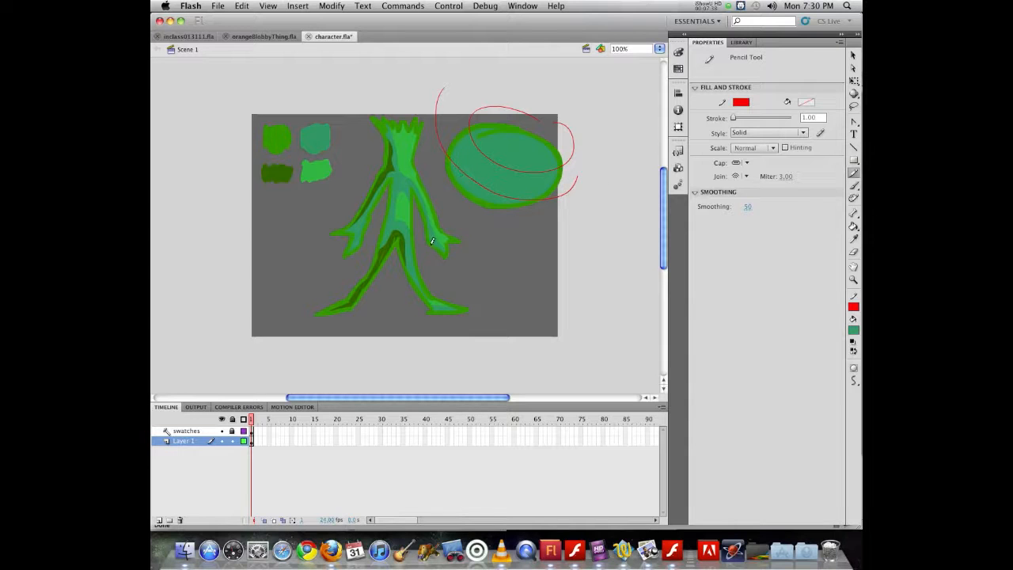
{"action": "key", "text": "i"}
{"action": "left_click", "coordinate": [316, 170]}
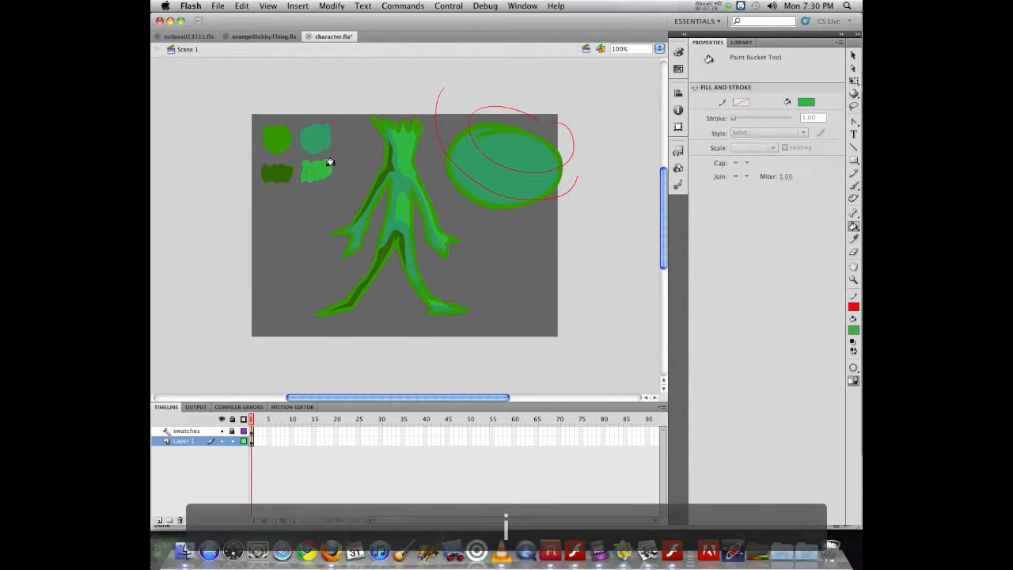
{"action": "left_click", "coordinate": [514, 150]}
{"action": "key", "text": "i"}
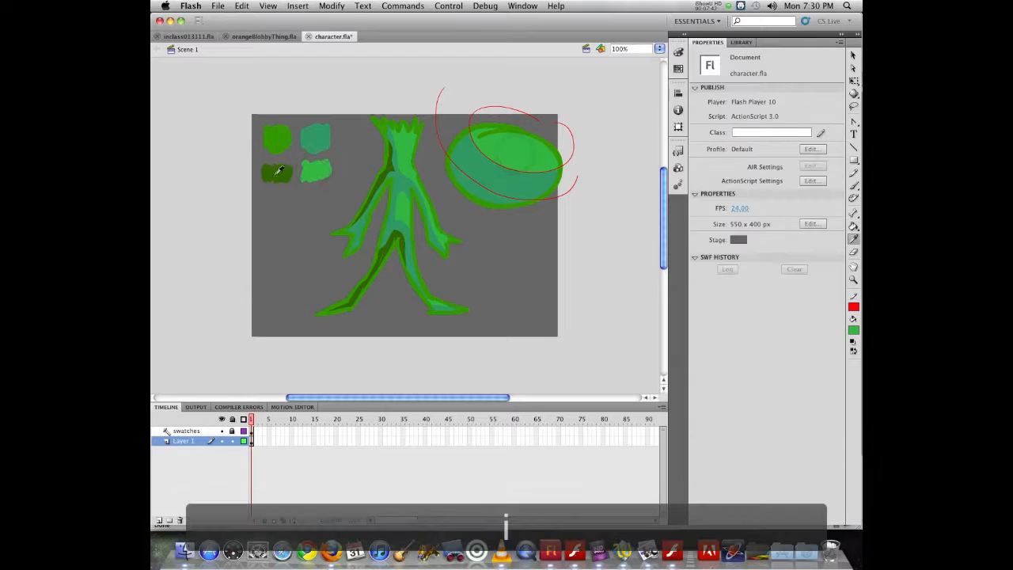
{"action": "left_click", "coordinate": [278, 170]}
{"action": "left_click", "coordinate": [469, 185]}
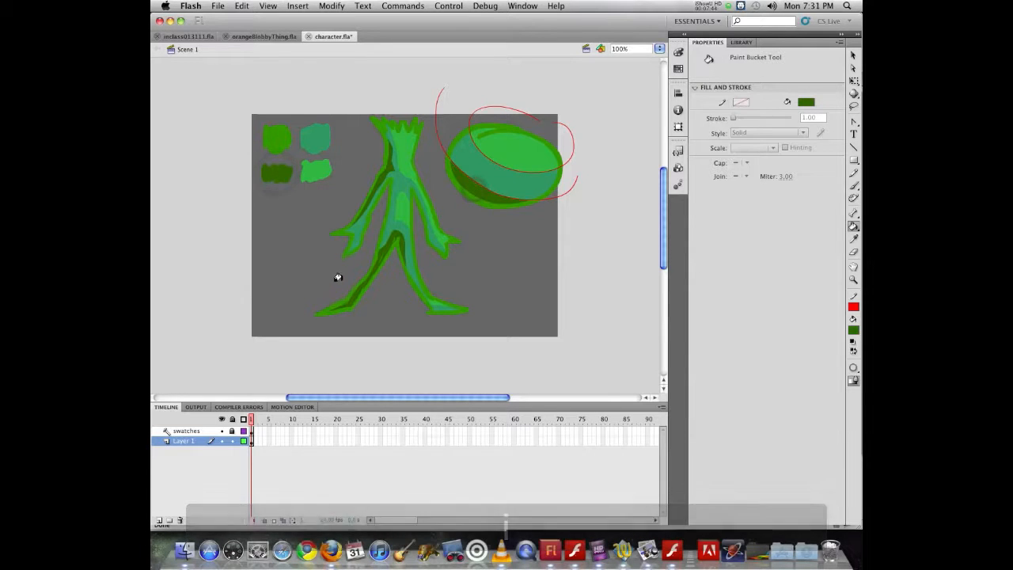
- Scribble a connecting pencil line across the oval's shading lines and delete all the red lines together
{"action": "key", "text": "y"}
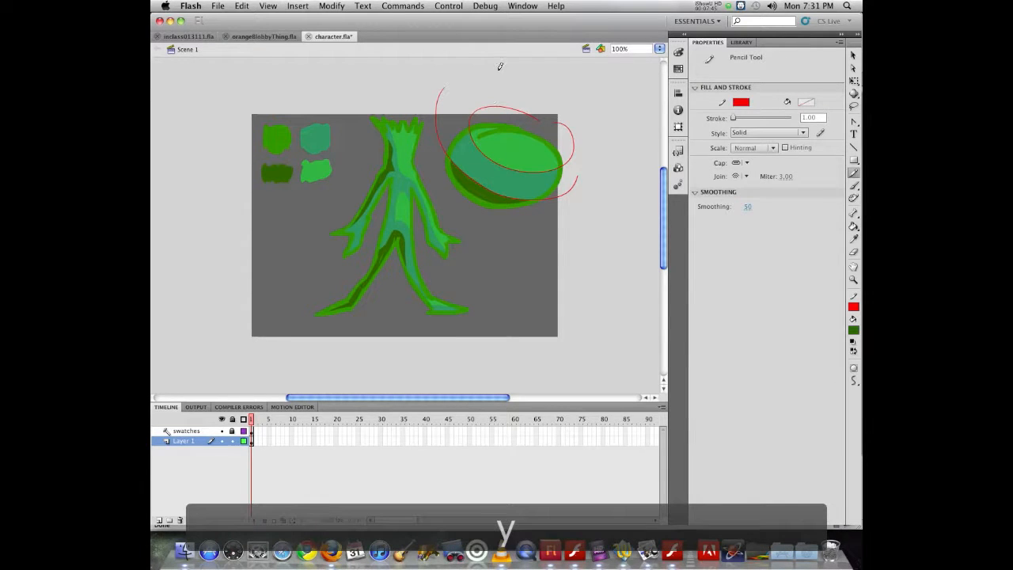
{"action": "mouse_move", "coordinate": [496, 72]}
{"action": "left_mouse_down"}
{"action": "mouse_move", "coordinate": [451, 191]}
{"action": "mouse_move", "coordinate": [511, 98]}
{"action": "mouse_move", "coordinate": [508, 208]}
{"action": "mouse_move", "coordinate": [545, 219]}
{"action": "mouse_move", "coordinate": [603, 271]}
{"action": "left_mouse_up"}
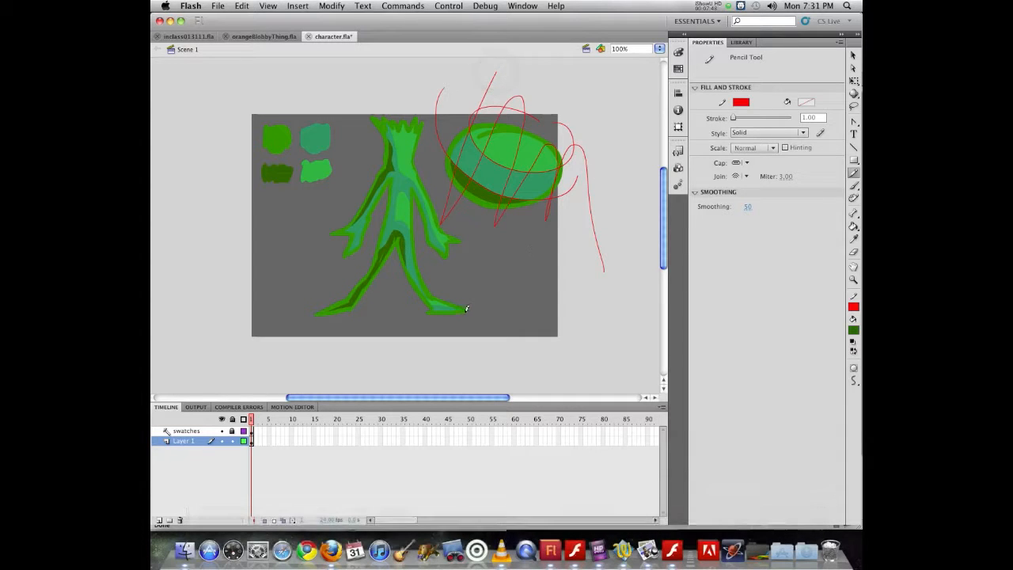
{"action": "key", "text": "v"}
{"action": "double_click", "coordinate": [556, 194]}
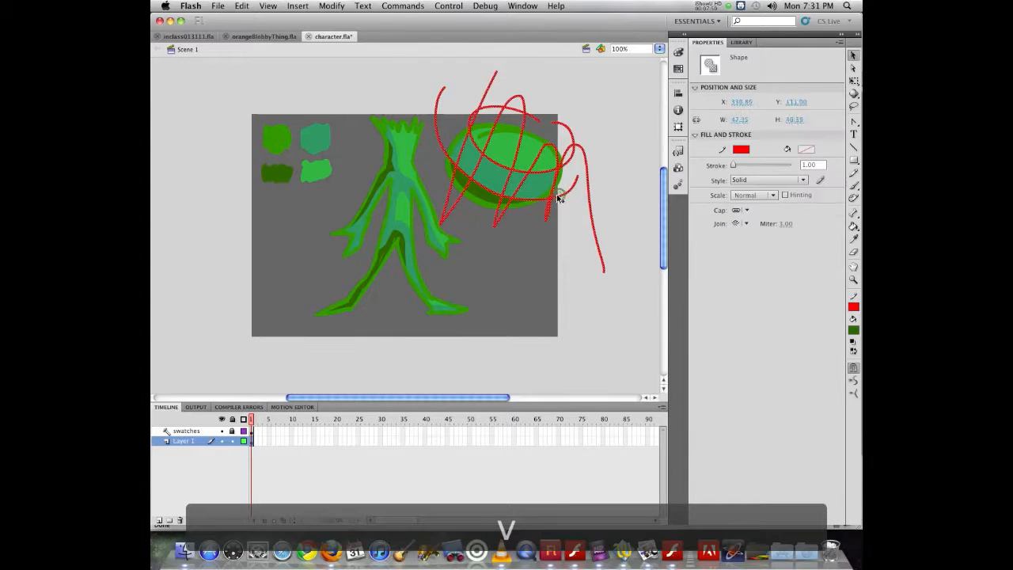
{"action": "key", "text": "Delete"}
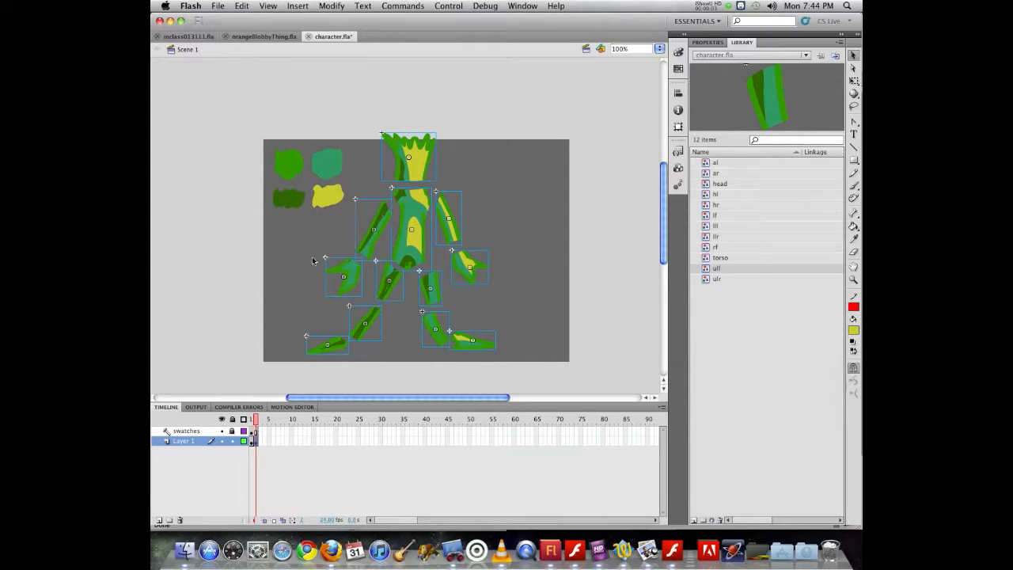
- Hide the swatches layer and move the head, both arms and the yellow-shaded hand into place against the torso
{"action": "left_click", "coordinate": [222, 431]}
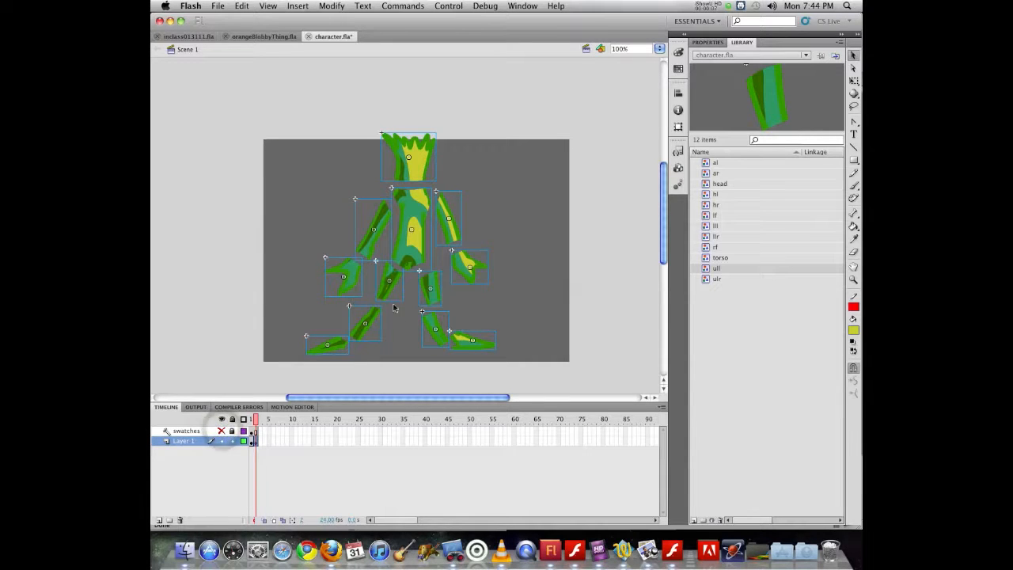
{"action": "left_click", "coordinate": [322, 206]}
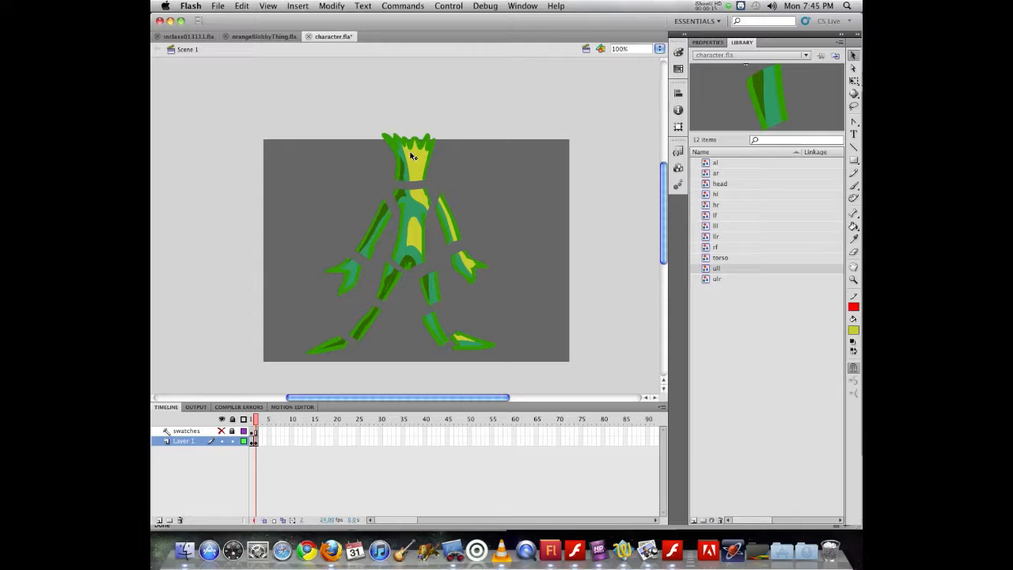
{"action": "left_click_drag", "start_coordinate": [411, 154], "coordinate": [411, 163]}
{"action": "left_click_drag", "start_coordinate": [377, 222], "coordinate": [434, 227]}
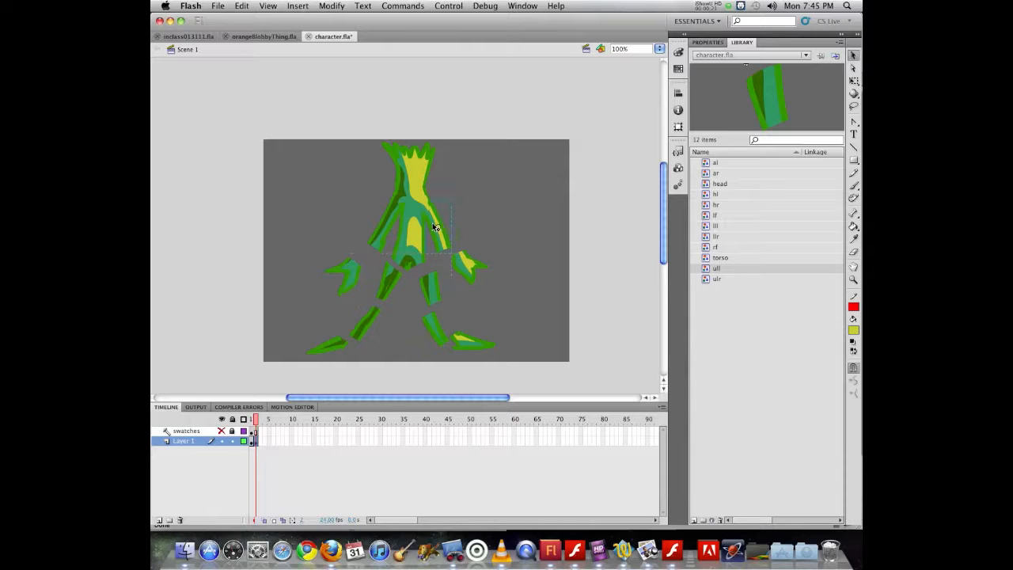
{"action": "left_click_drag", "start_coordinate": [466, 262], "coordinate": [445, 259]}
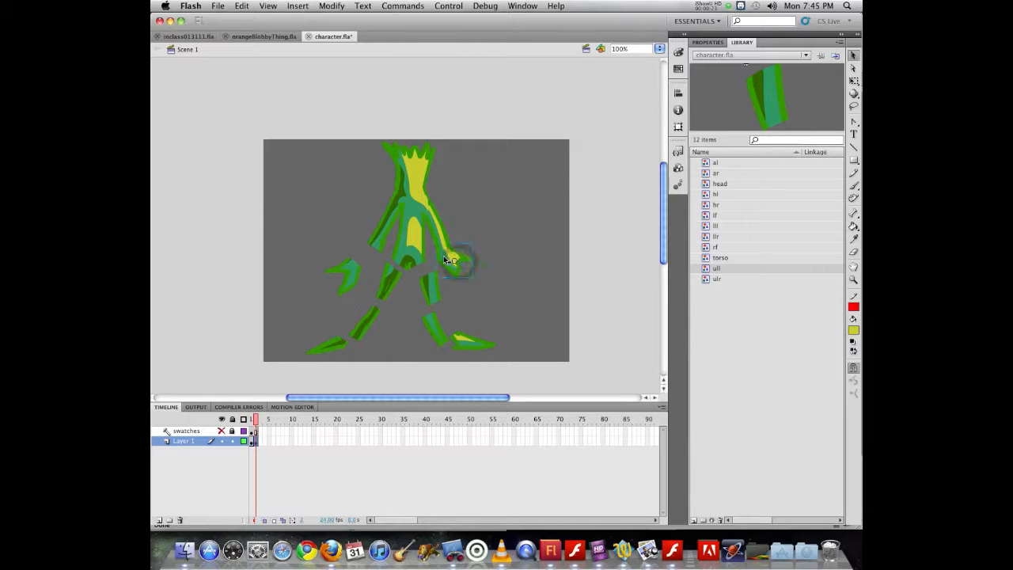
- Move the remaining hand, leg and foot pieces into place so the character's limbs join up
{"action": "left_click_drag", "start_coordinate": [347, 275], "coordinate": [441, 327]}
{"action": "left_click_drag", "start_coordinate": [364, 325], "coordinate": [378, 302]}
{"action": "left_click_drag", "start_coordinate": [336, 348], "coordinate": [362, 321]}
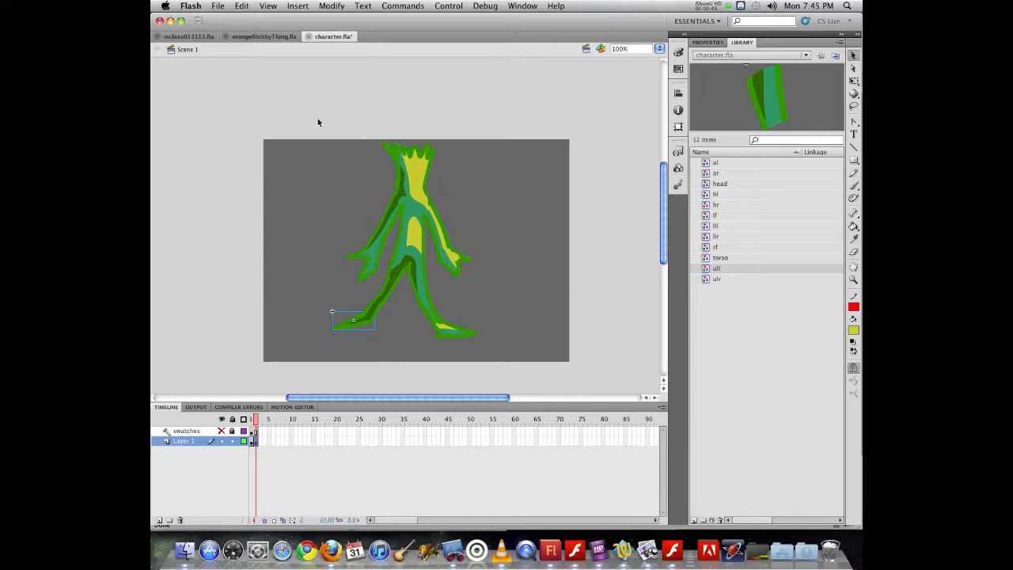
- Select all the character's body parts together and convert them into one graphic symbol named veggieMan
{"action": "left_click_drag", "start_coordinate": [305, 116], "coordinate": [493, 366]}
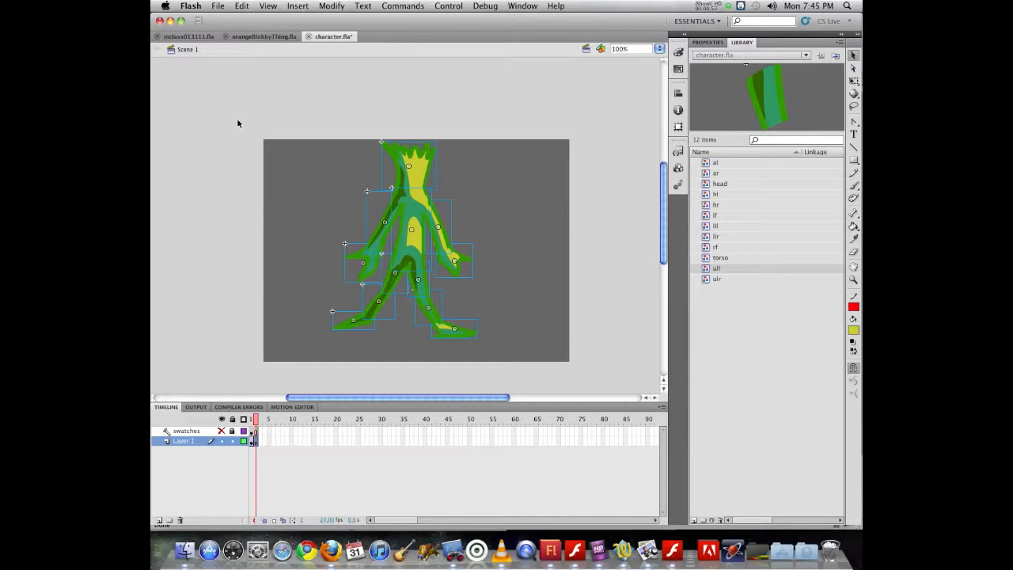
{"action": "key", "text": "F8"}
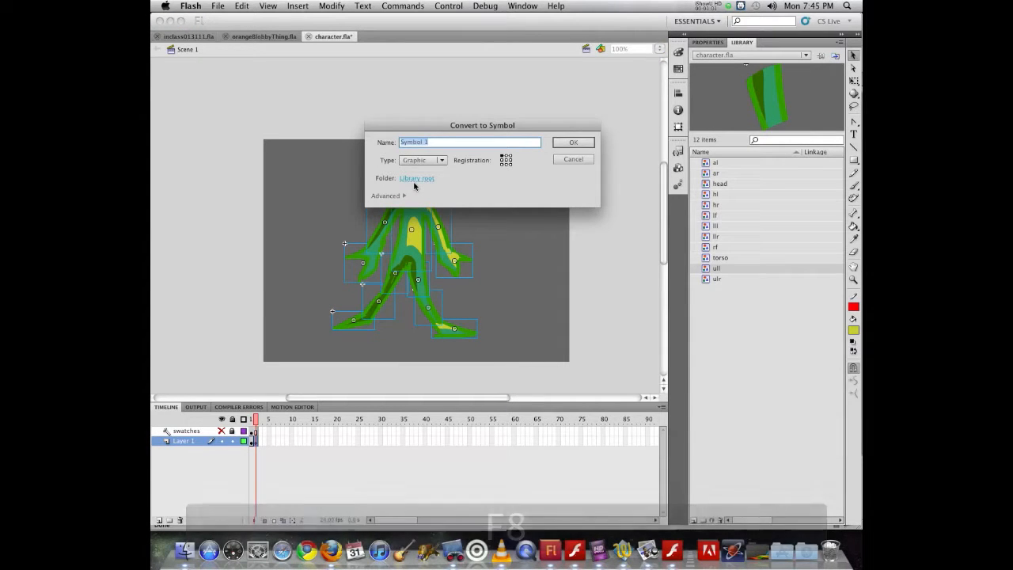
{"action": "type", "text": "veg"}
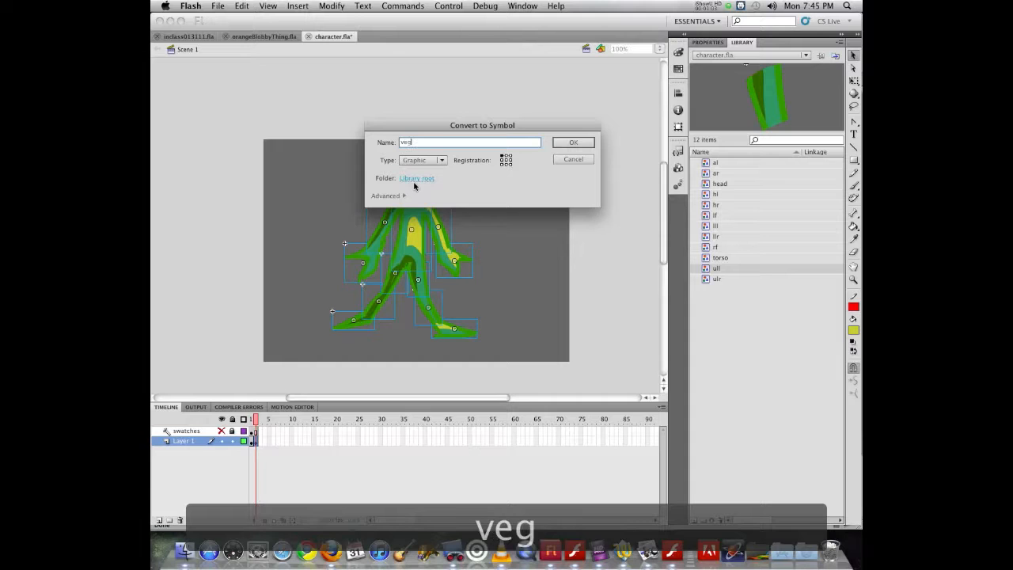
{"action": "type", "text": "gieMan"}
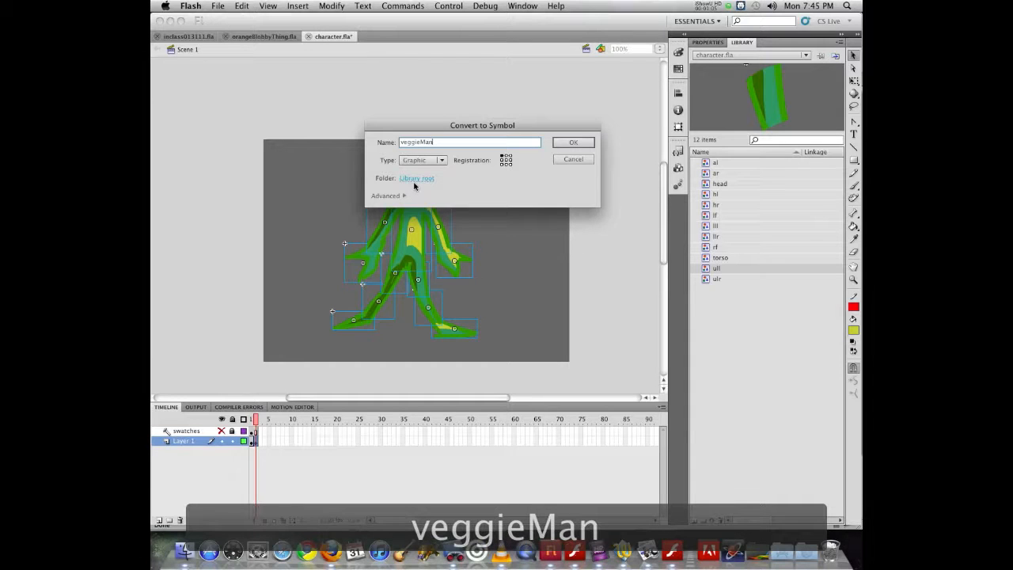
{"action": "key", "text": "Return"}
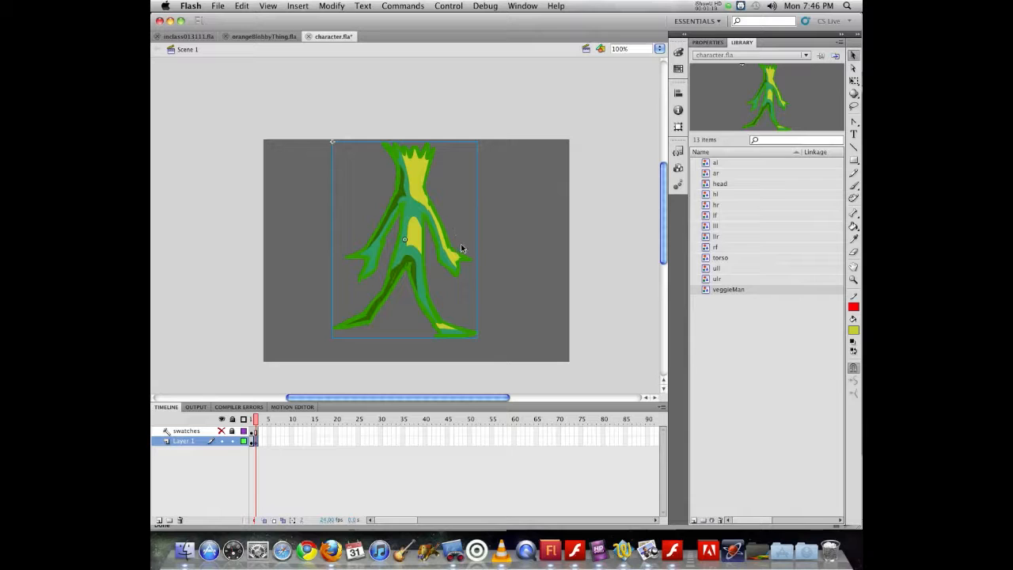
- Duplicate the veggieMan symbol in the library as a graphic symbol named veggieManNoddingHead
{"action": "left_click", "coordinate": [705, 290]}
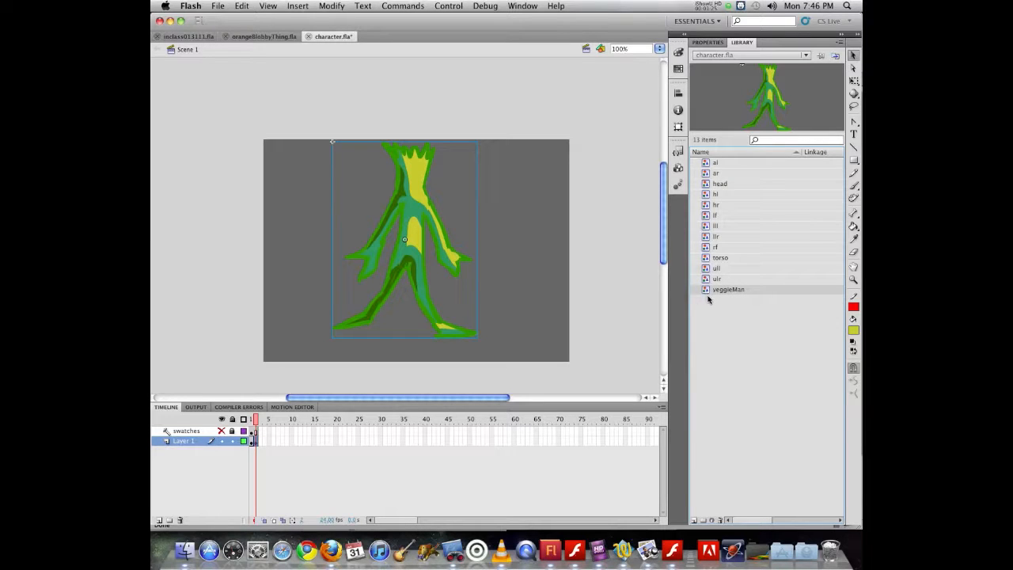
{"action": "right_click", "coordinate": [704, 290]}
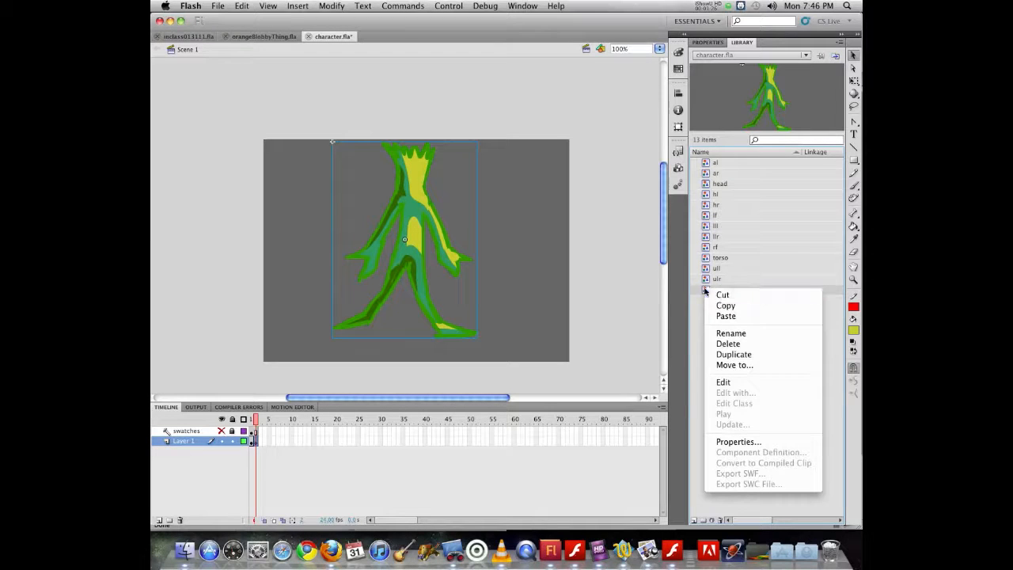
{"action": "left_click", "coordinate": [724, 355]}
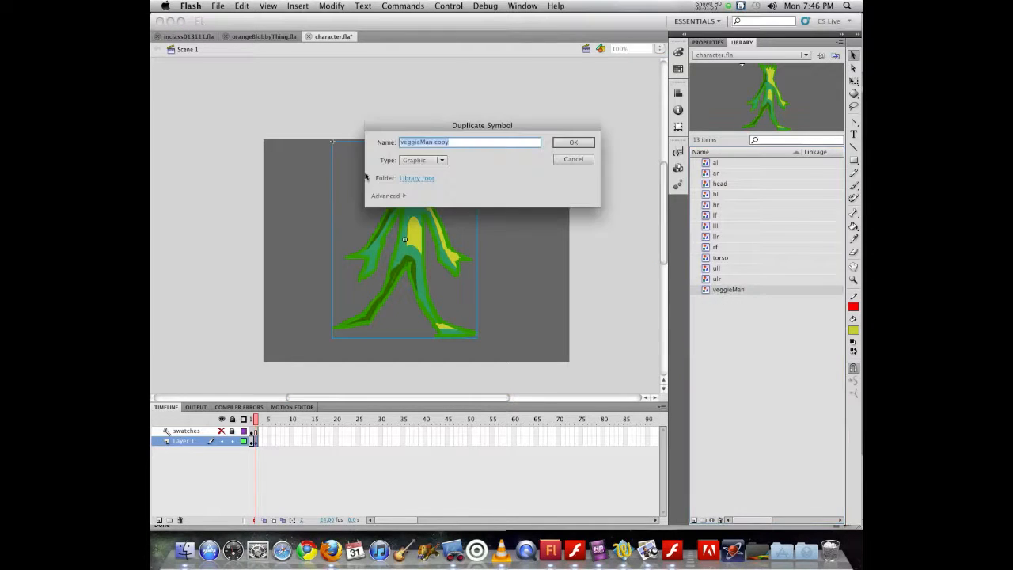
{"action": "type", "text": "veggieMan"}
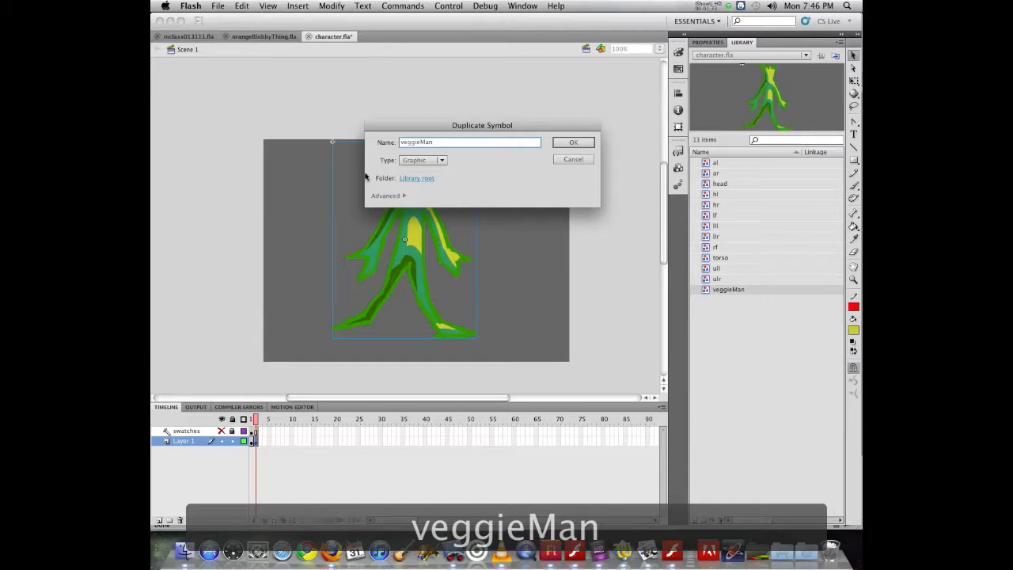
{"action": "type", "text": "NoddingHead"}
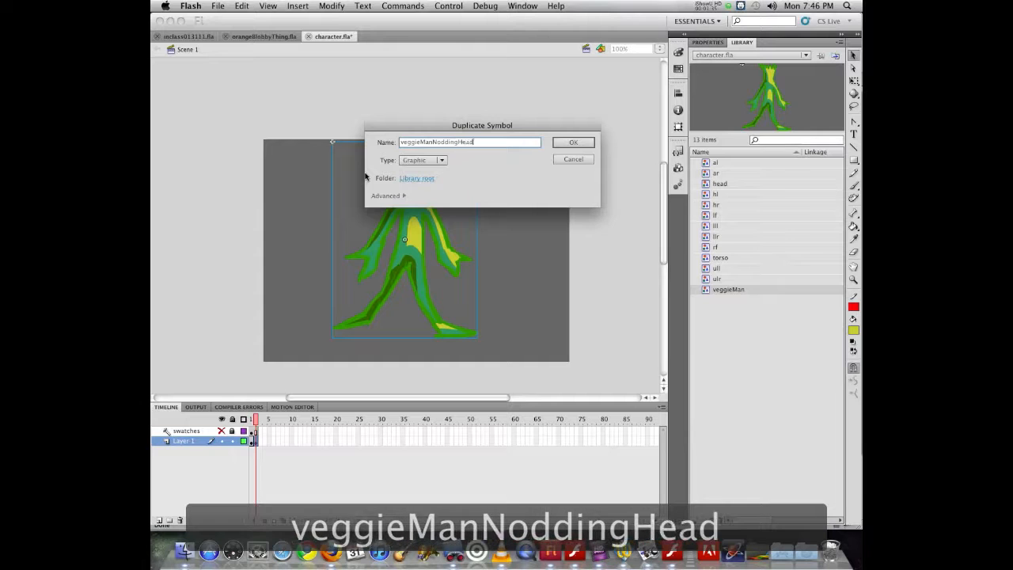
{"action": "key", "text": "Return"}
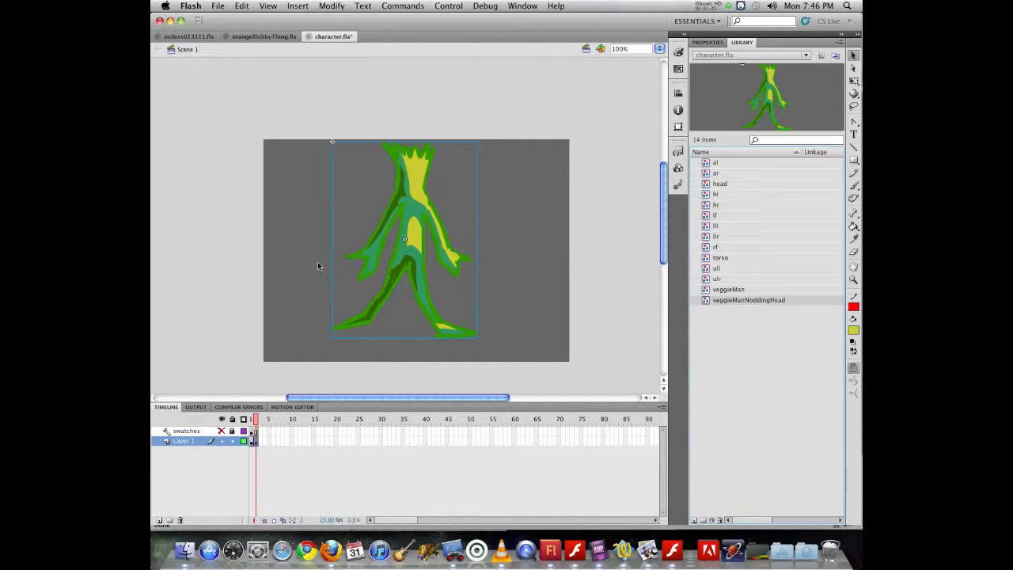
- Open the veggieManNoddingHead symbol for editing and insert a keyframe at frame 2
{"action": "double_click", "coordinate": [705, 302]}
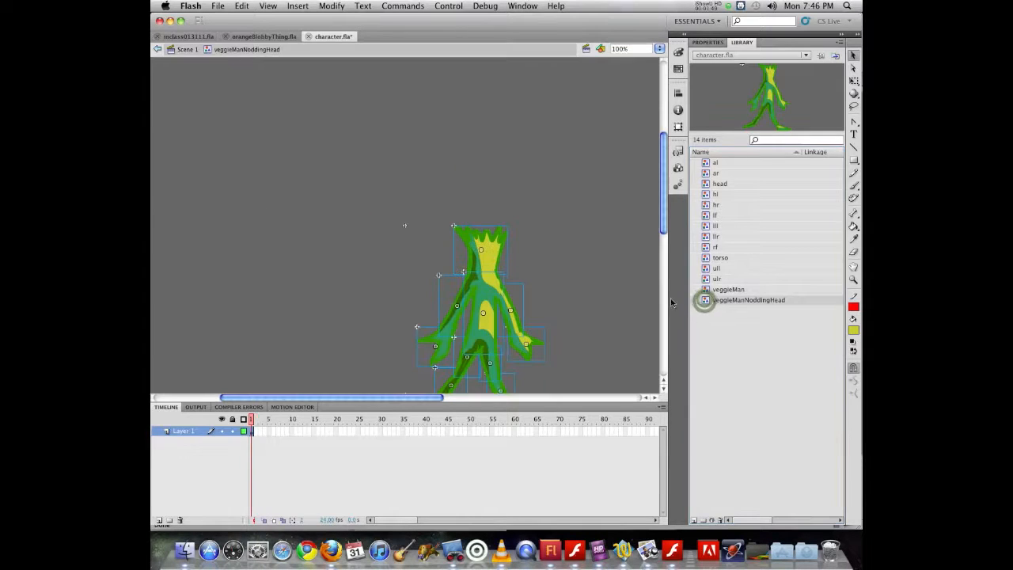
{"action": "left_click_drag", "start_coordinate": [662, 214], "coordinate": [662, 231]}
{"action": "left_click", "coordinate": [368, 235]}
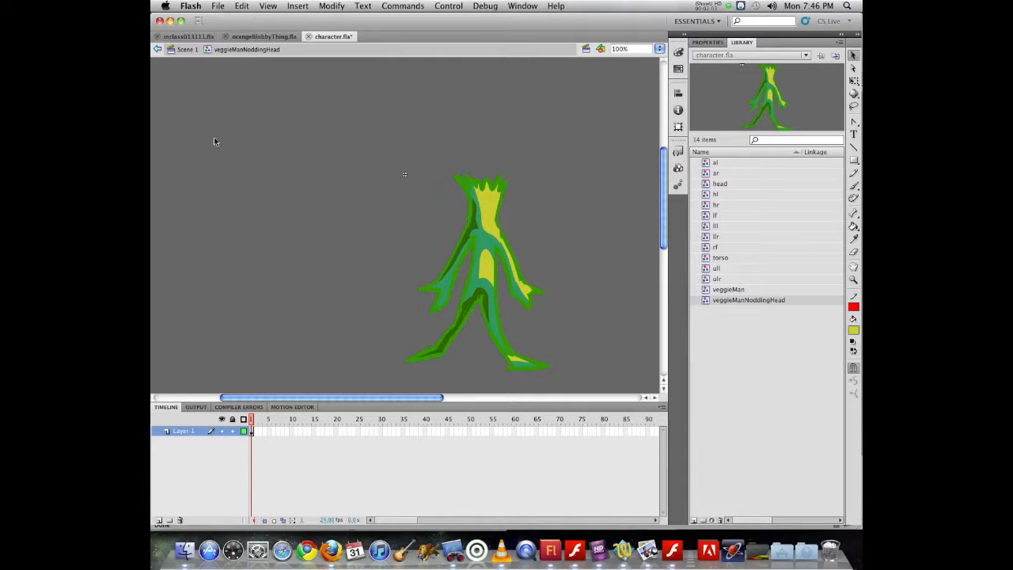
{"action": "key", "text": "F6"}
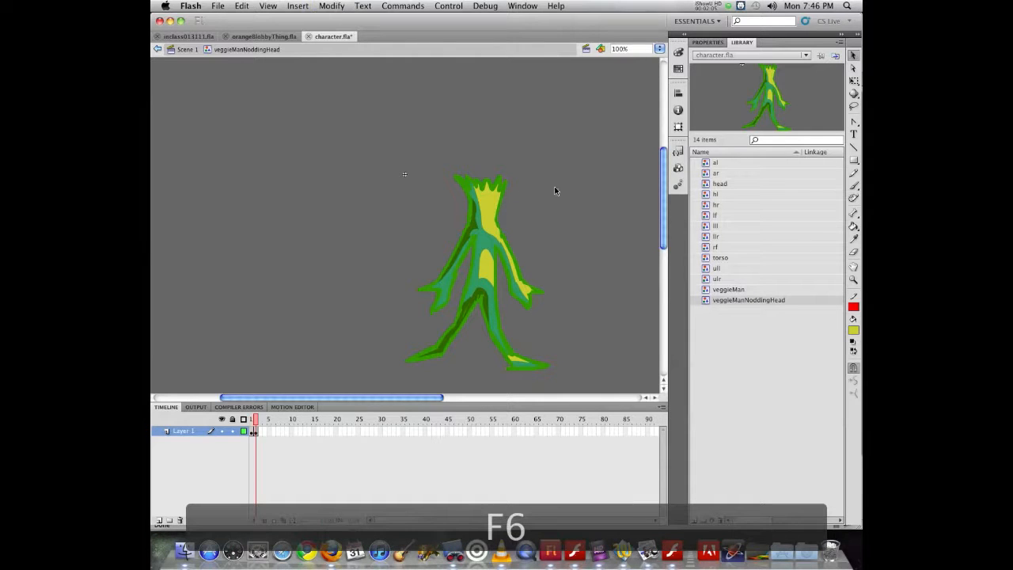
- Rotate the head slightly clockwise on frame 2 and shift it a little right so it stays on the neck
{"action": "left_click", "coordinate": [487, 210]}
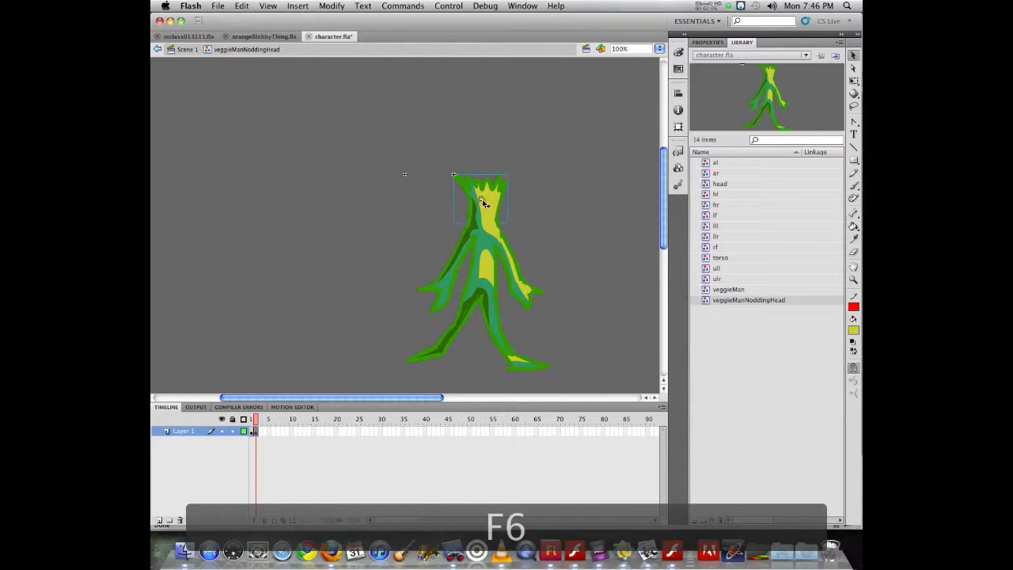
{"action": "left_click", "coordinate": [853, 80]}
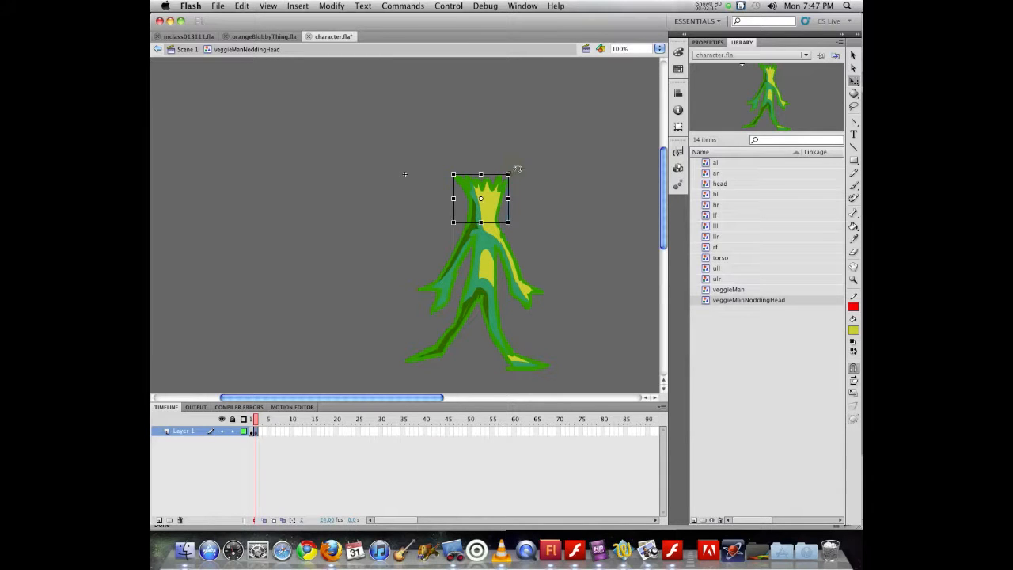
{"action": "left_click_drag", "start_coordinate": [517, 168], "coordinate": [521, 175]}
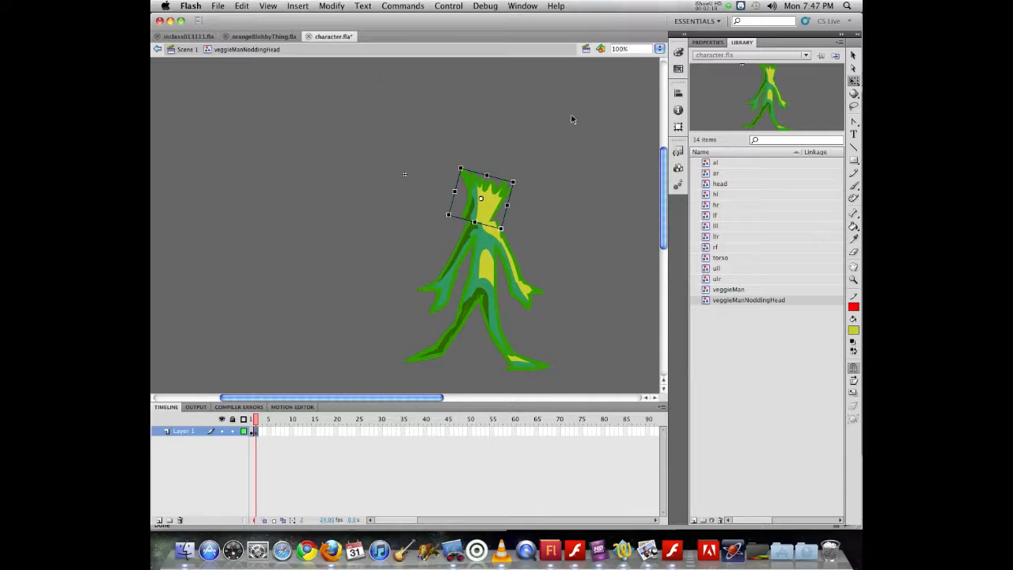
{"action": "left_click_drag", "start_coordinate": [481, 213], "coordinate": [487, 217]}
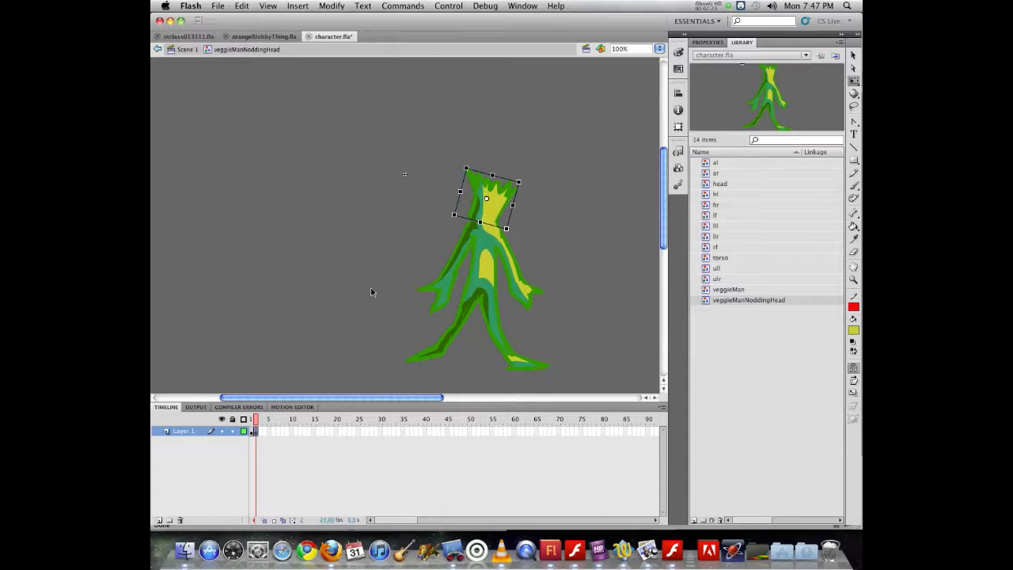
- Scrub through the first frames and insert a keyframe at frame 3 with all parts deselected
{"action": "left_click_drag", "start_coordinate": [253, 419], "coordinate": [270, 419]}
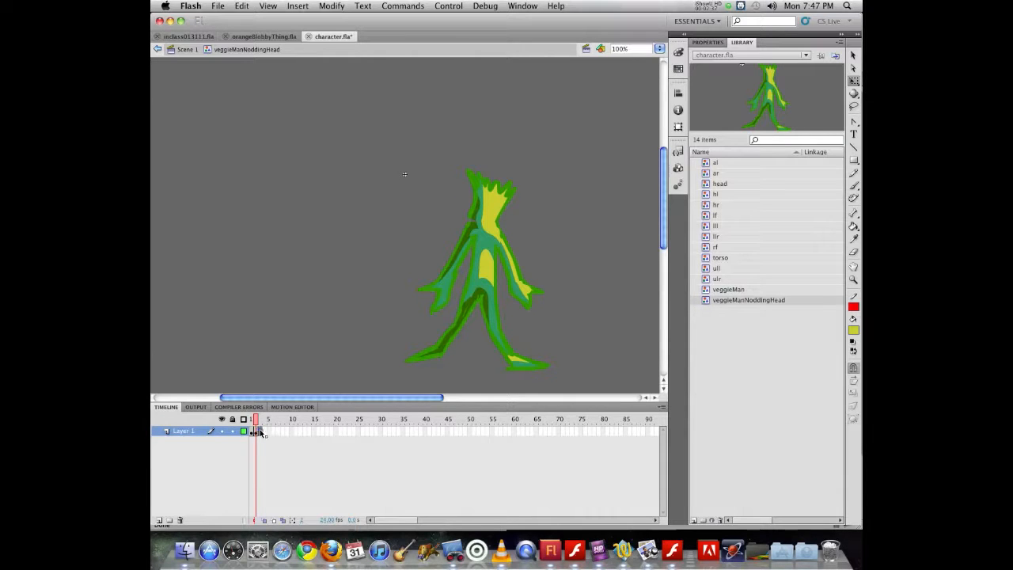
{"action": "left_click", "coordinate": [262, 431]}
{"action": "key", "text": "F6"}
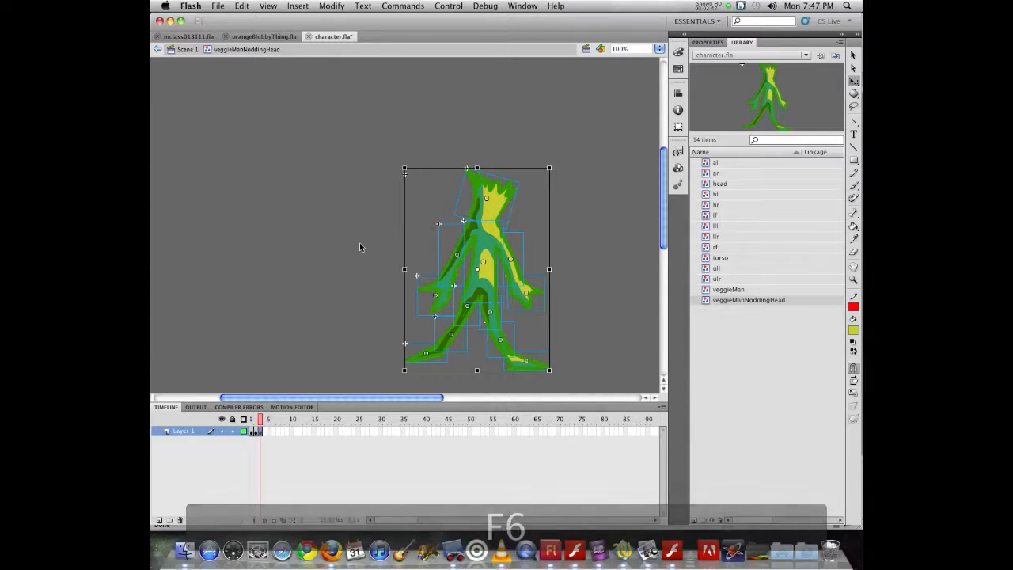
{"action": "left_click", "coordinate": [360, 243]}
- Rotate the head back upright on frame 3 and nudge it left into line with the neck
{"action": "left_click", "coordinate": [493, 200]}
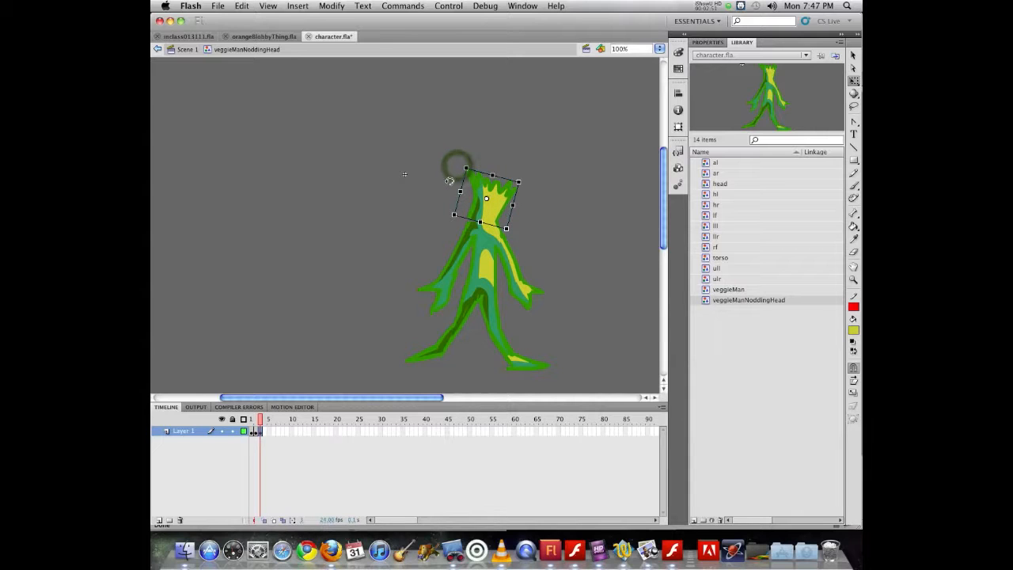
{"action": "left_click_drag", "start_coordinate": [461, 160], "coordinate": [450, 169]}
{"action": "key", "text": "Left"}
{"action": "key", "text": "Left"}
{"action": "key", "text": "Left"}
{"action": "key", "text": "Left"}
{"action": "key", "text": "Left"}
{"action": "key", "text": "Left"}
{"action": "key", "text": "Left"}
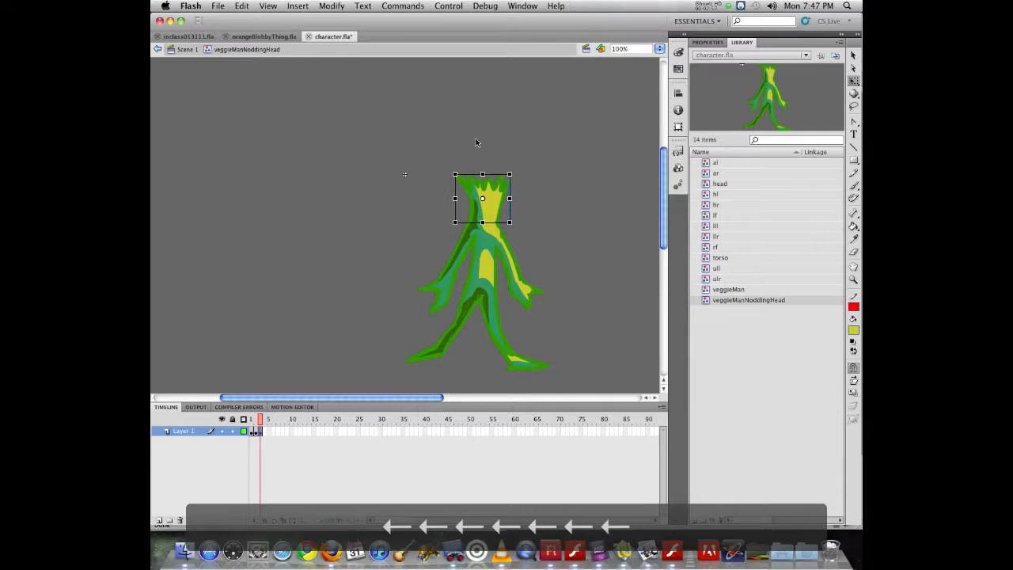
{"action": "left_click", "coordinate": [253, 431]}
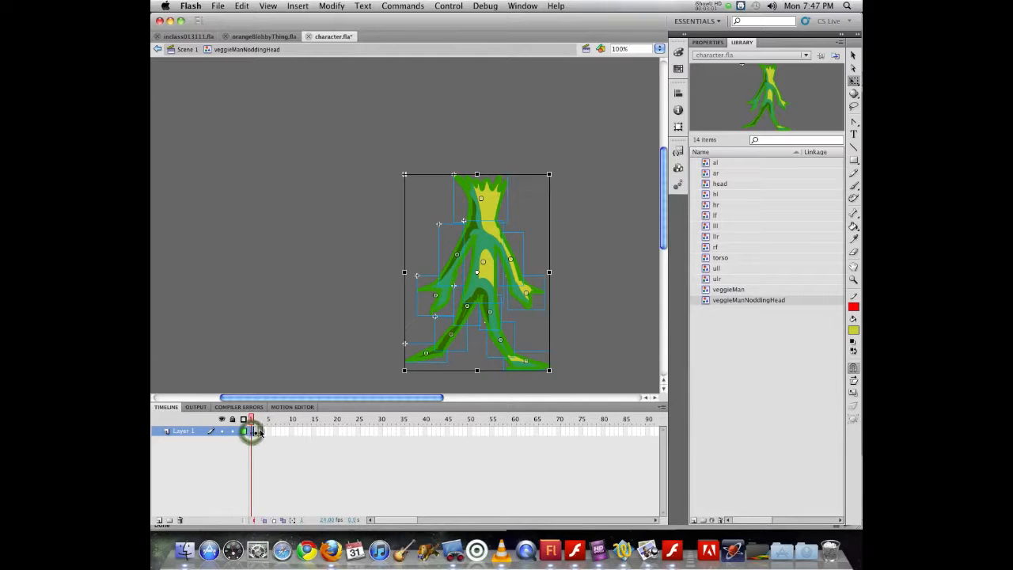
{"action": "key", "text": "Left"}
{"action": "key", "text": "Left"}
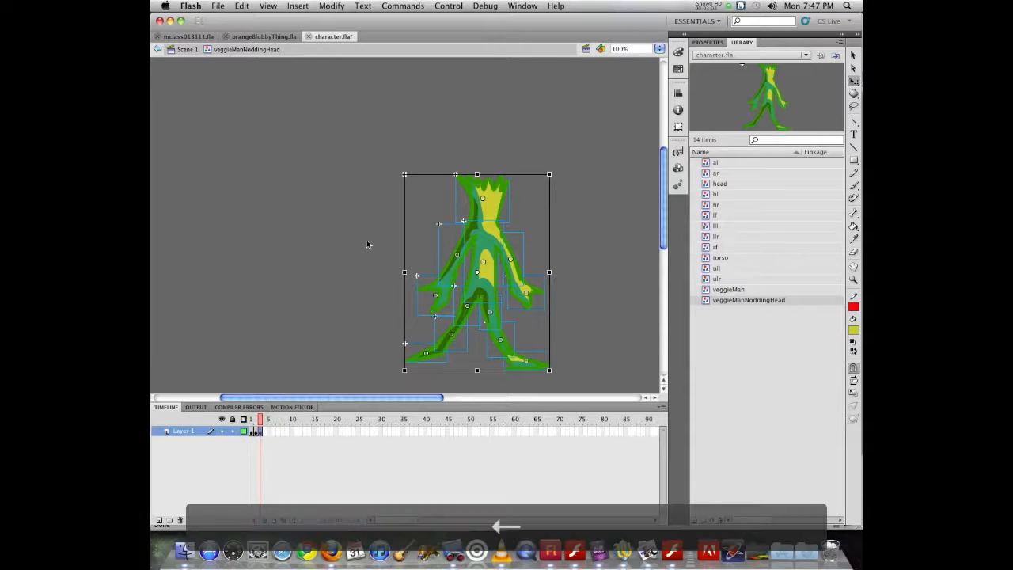
{"action": "key", "text": "Right"}
{"action": "key", "text": "Right"}
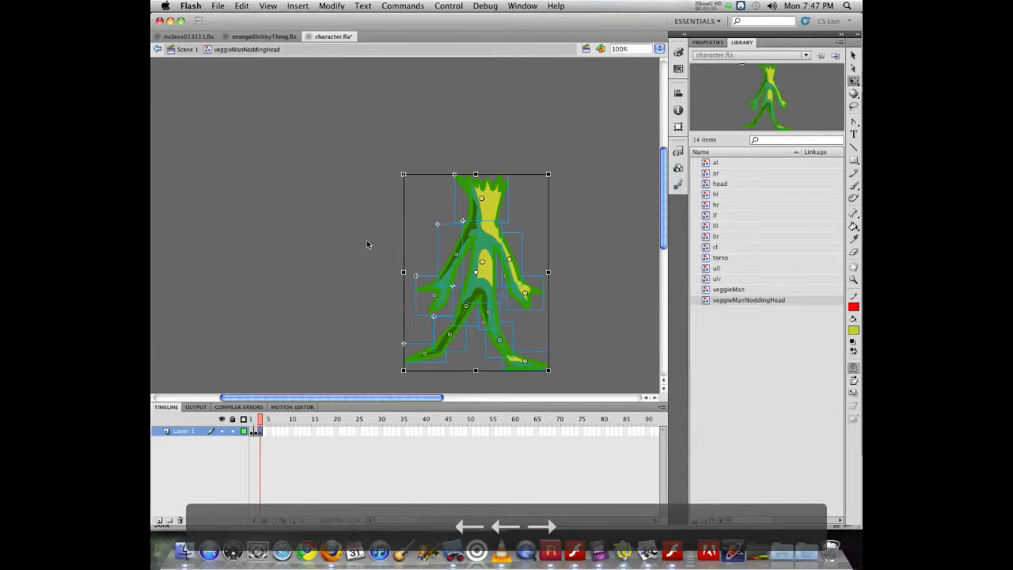
{"action": "left_click", "coordinate": [278, 267]}
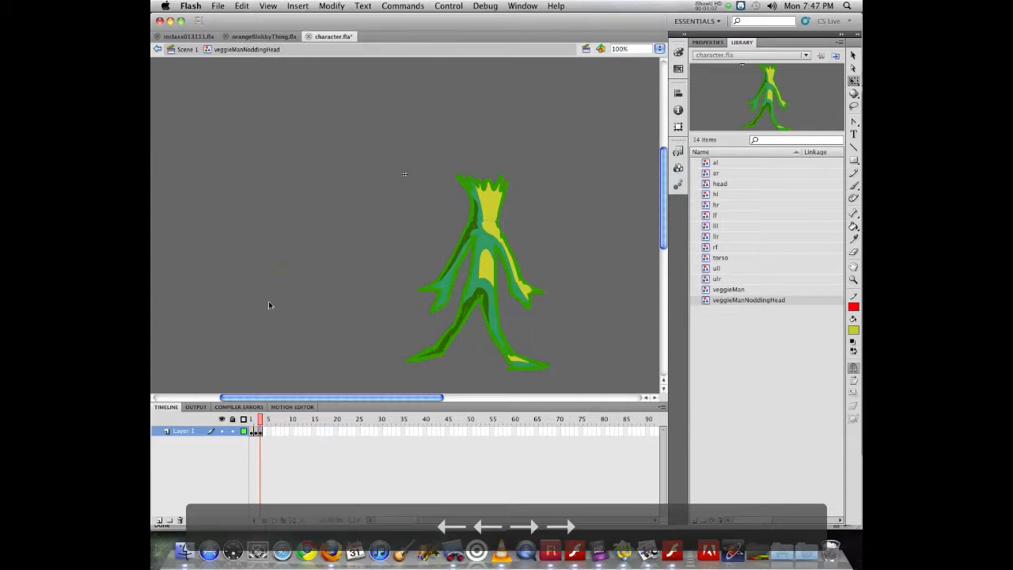
- Preview the head motion across frames 1 to 3 and insert a keyframe at frame 4
{"action": "left_click", "coordinate": [251, 431]}
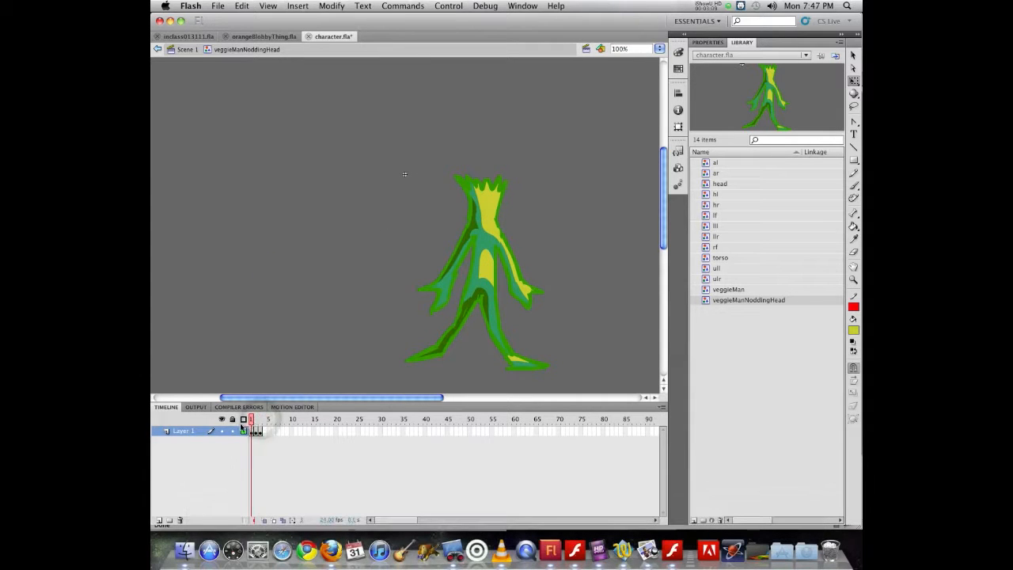
{"action": "left_click_drag", "start_coordinate": [251, 420], "coordinate": [263, 422]}
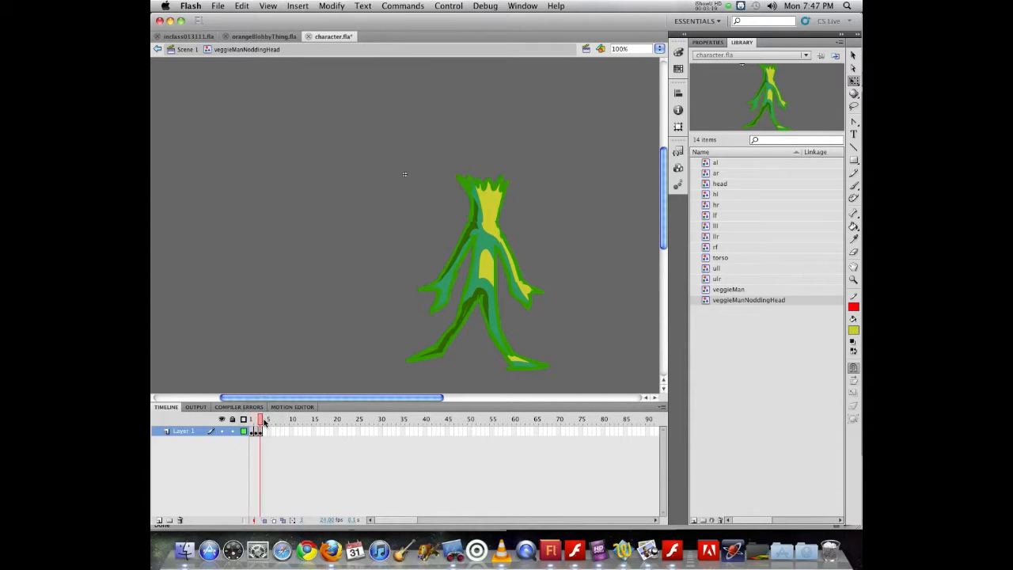
{"action": "left_click", "coordinate": [263, 431]}
{"action": "key", "text": "F6"}
{"action": "left_click", "coordinate": [359, 249]}
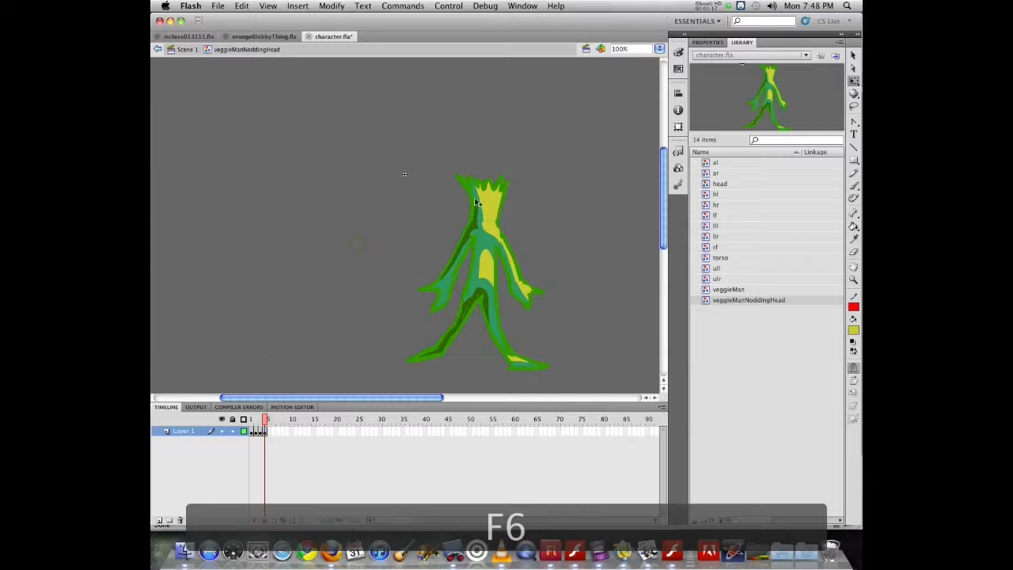
- Rotate the head slightly counterclockwise on frame 4, then shift it left and down to meet the neck
{"action": "left_click", "coordinate": [481, 199]}
{"action": "left_click_drag", "start_coordinate": [446, 171], "coordinate": [442, 178]}
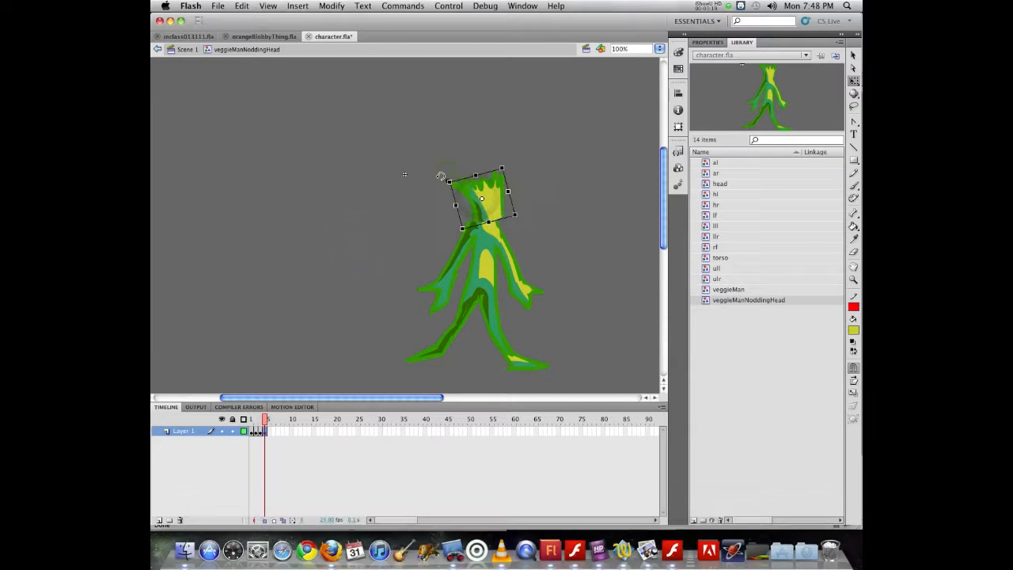
{"action": "left_click_drag", "start_coordinate": [494, 211], "coordinate": [487, 211]}
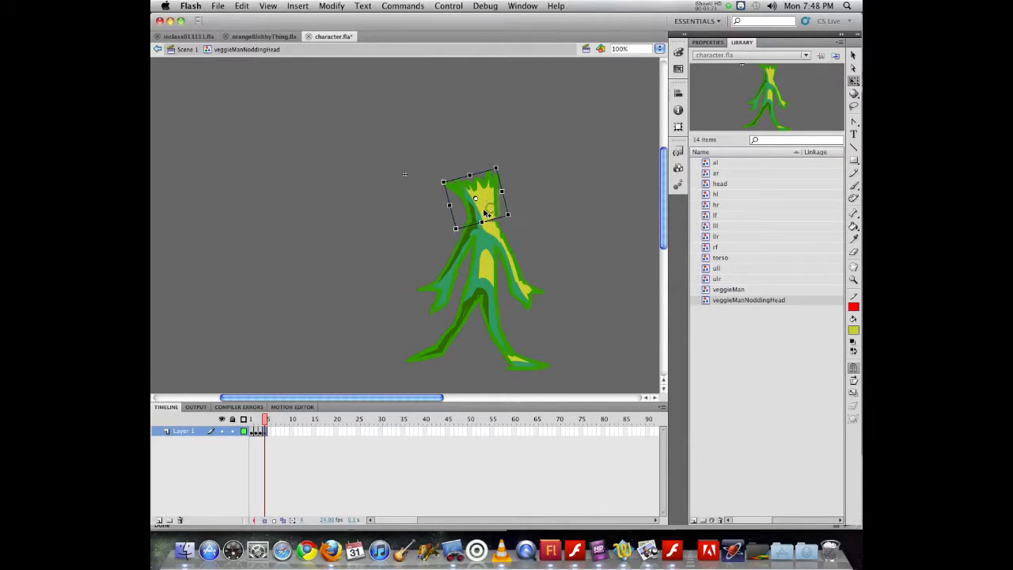
{"action": "key", "text": "Down"}
{"action": "key", "text": "Down"}
{"action": "key", "text": "Down"}
{"action": "key", "text": "Down"}
{"action": "key", "text": "Down"}
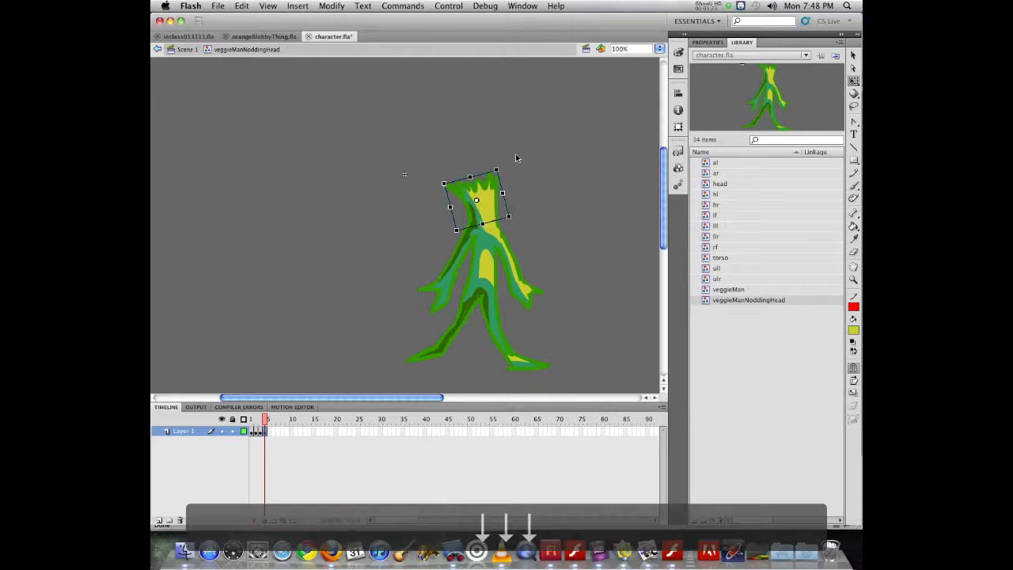
{"action": "left_click", "coordinate": [362, 242]}
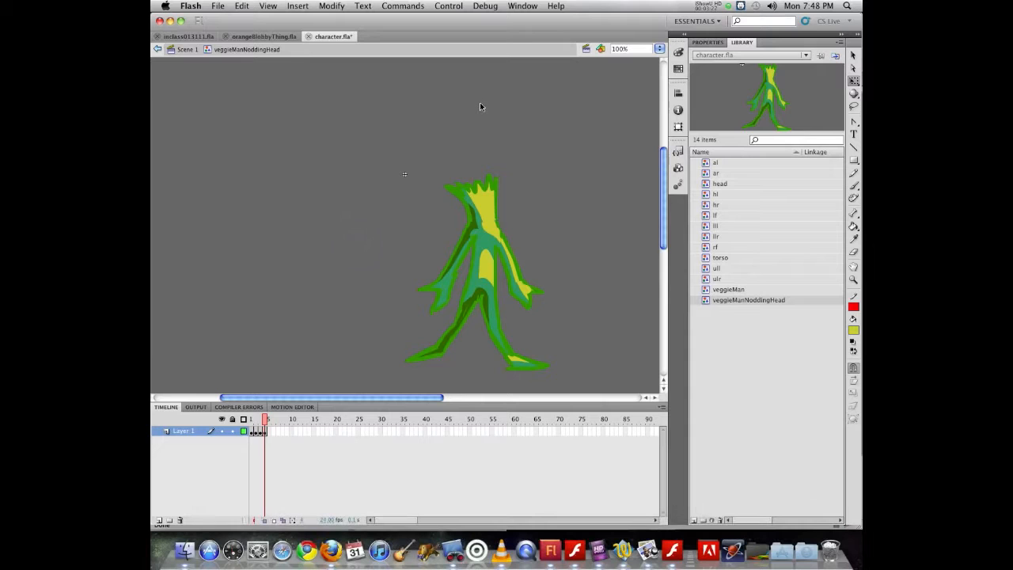
{"action": "left_click_drag", "start_coordinate": [489, 229], "coordinate": [449, 229]}
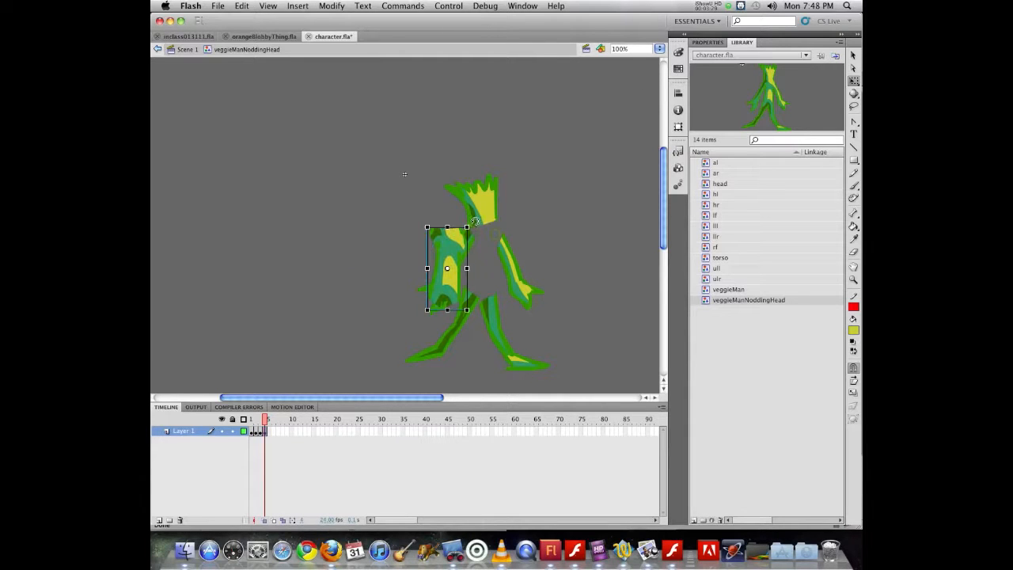
{"action": "key", "text": "super+z"}
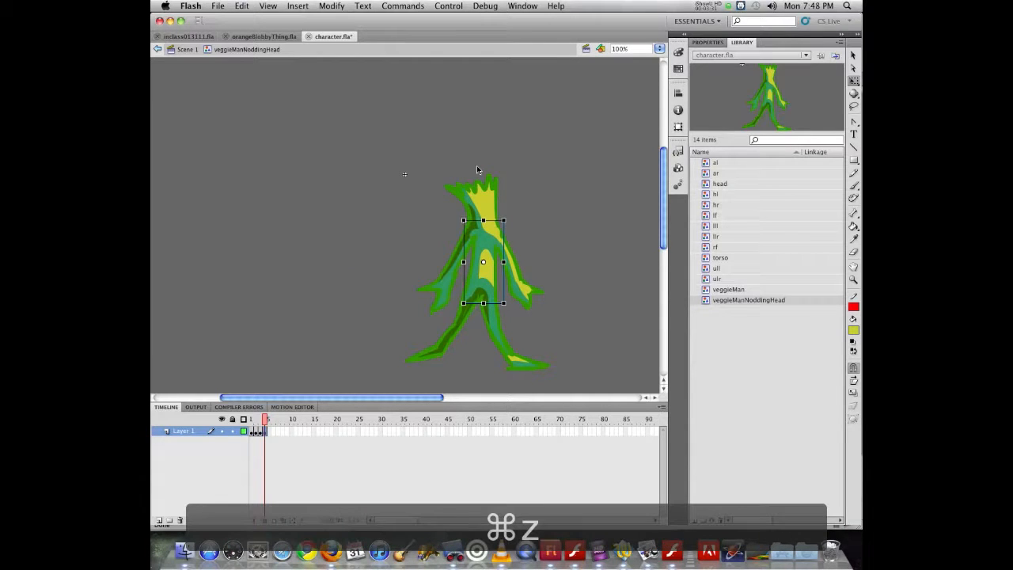
- Nudge the head down four increments on frame 2 to meet the neck, then deselect it
{"action": "left_click", "coordinate": [407, 237]}
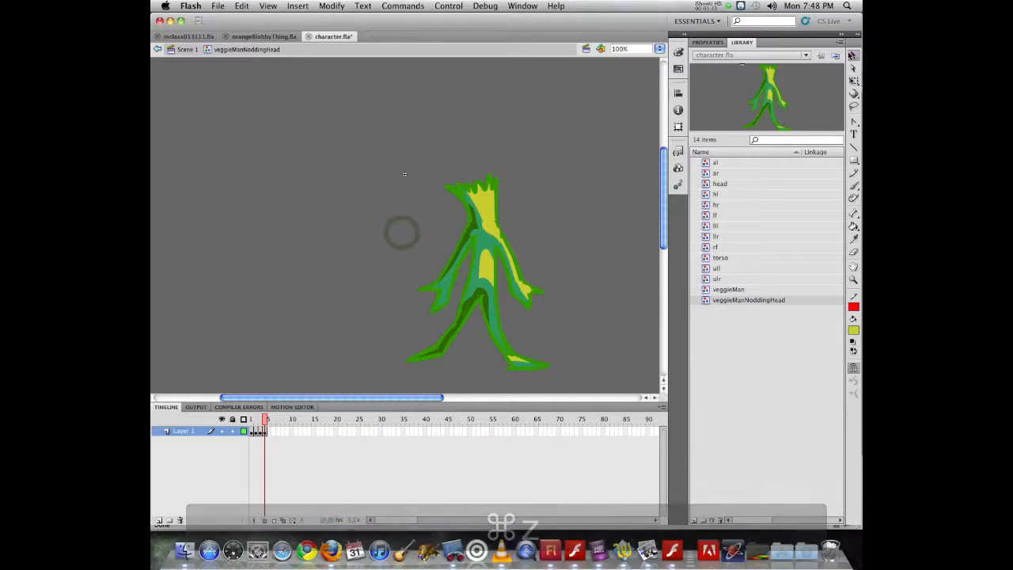
{"action": "left_click_drag", "start_coordinate": [261, 417], "coordinate": [255, 416]}
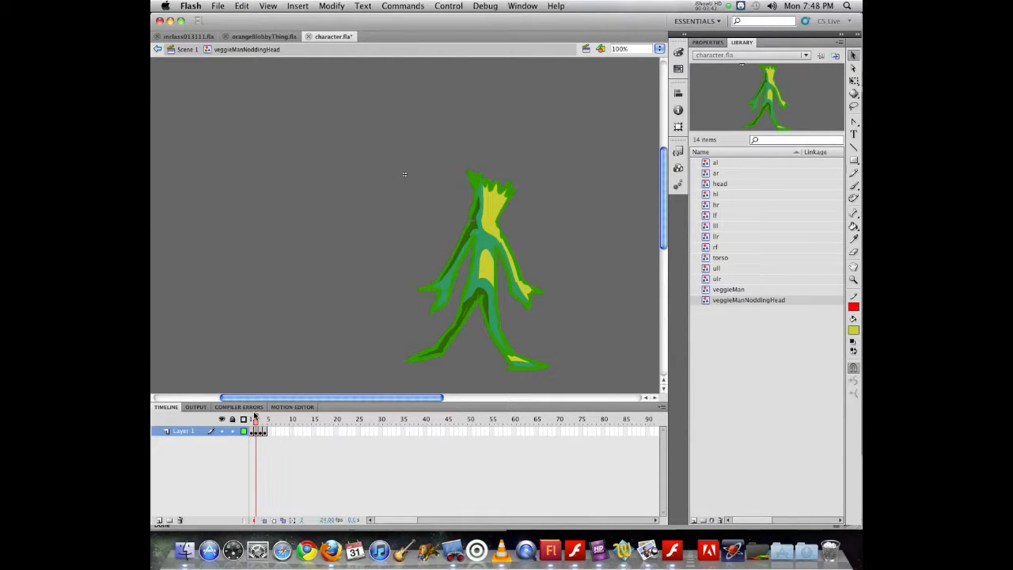
{"action": "left_click", "coordinate": [493, 191]}
{"action": "key", "text": "Down"}
{"action": "key", "text": "Down"}
{"action": "key", "text": "Down"}
{"action": "key", "text": "Down"}
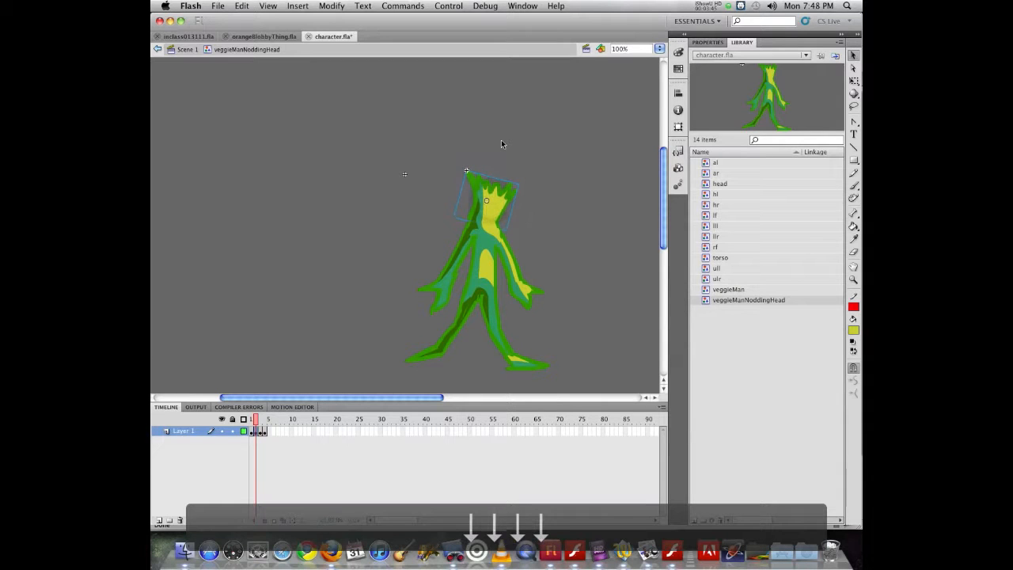
{"action": "left_click", "coordinate": [200, 270]}
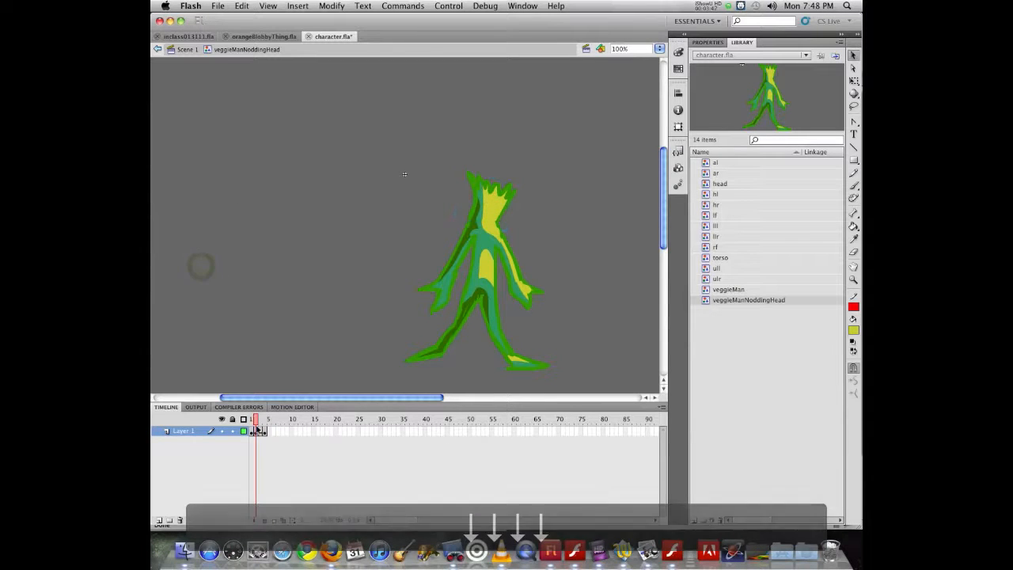
- Play the nodding animation and step back and forth through frames 1 to 4 to check the head motion
{"action": "key", "text": "Return"}
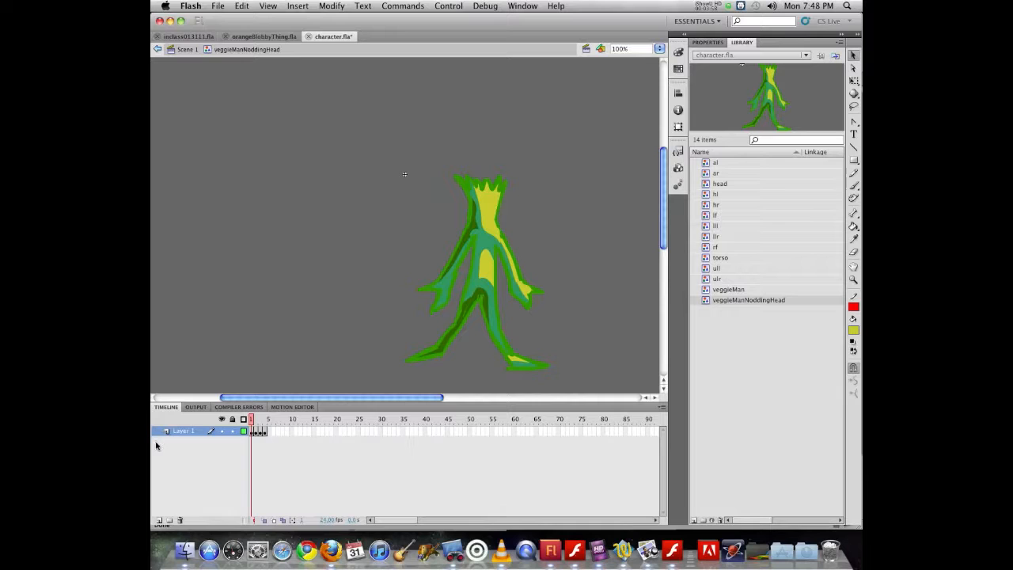
{"action": "key", "text": "Return"}
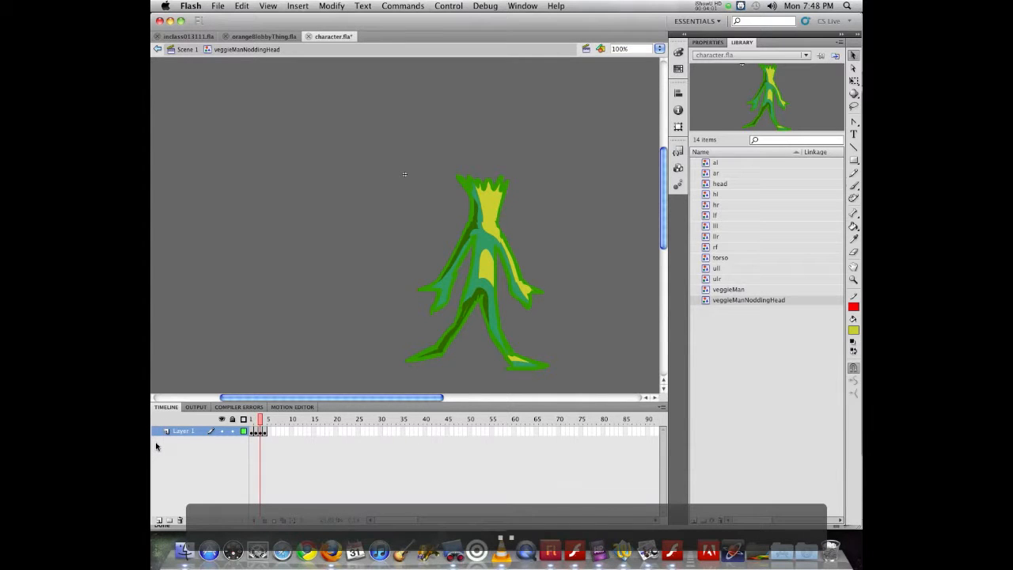
{"action": "key", "text": "comma"}
{"action": "key", "text": "comma"}
{"action": "key", "text": "comma"}
{"action": "key", "text": "comma"}
{"action": "key", "text": "comma"}
{"action": "key", "text": "period"}
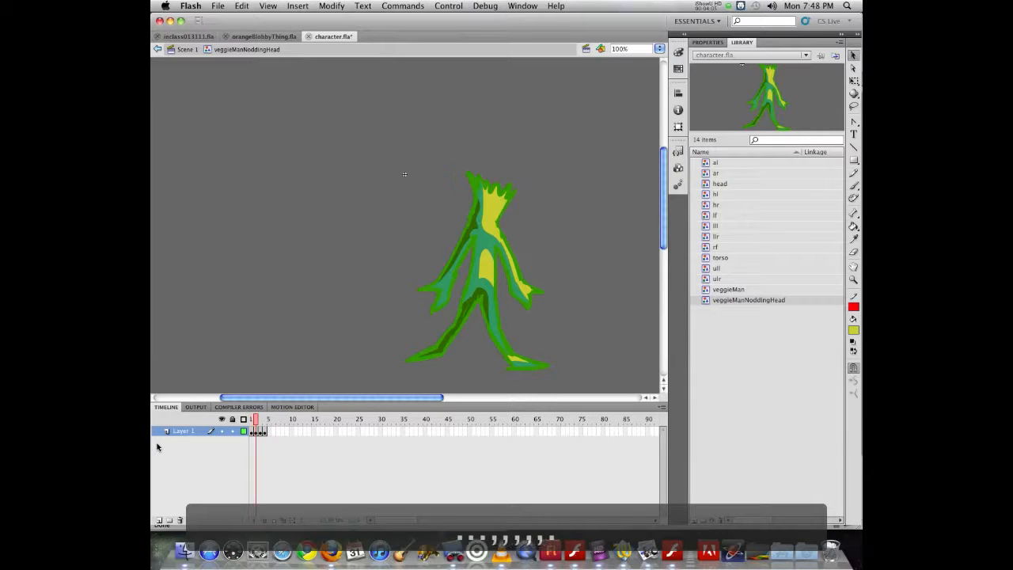
{"action": "key", "text": "comma"}
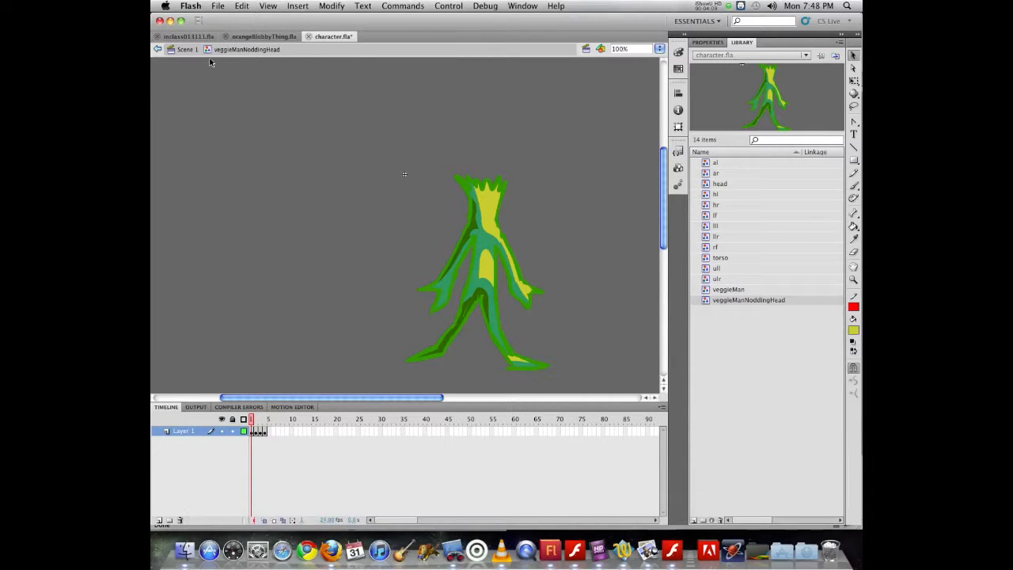
- Save the file, return to Scene 1 and check its first two frames
{"action": "key", "text": "super+s"}
{"action": "left_click", "coordinate": [184, 49]}
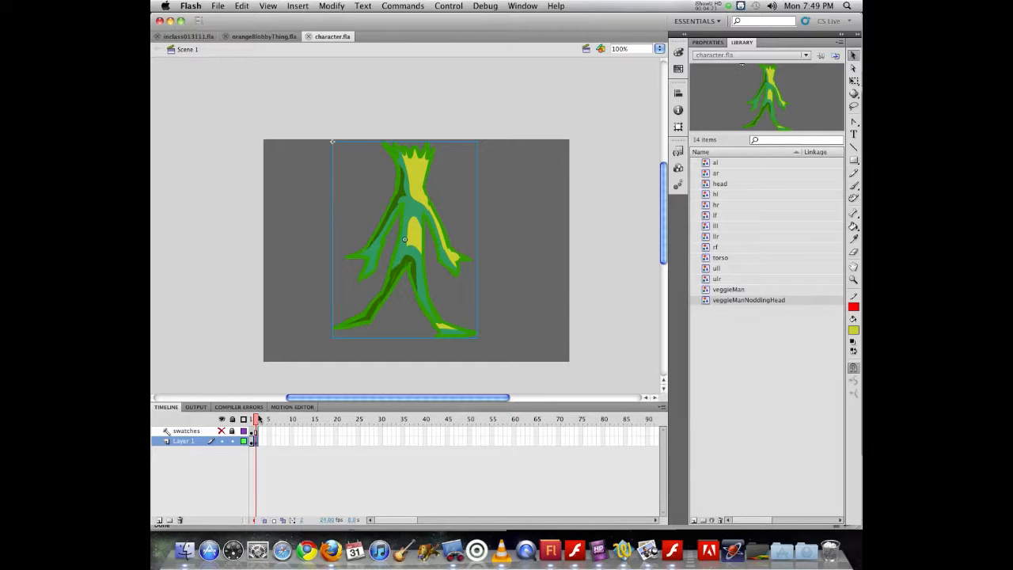
{"action": "left_click_drag", "start_coordinate": [258, 417], "coordinate": [246, 417]}
{"action": "left_click", "coordinate": [255, 418]}
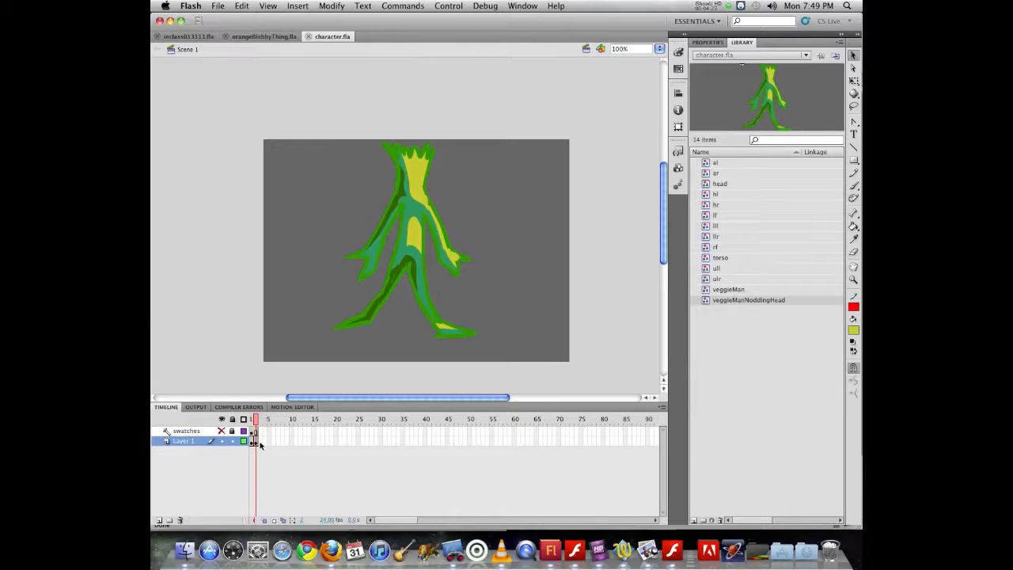
- Add a new layer above Layer 1 and place a veggieManNoddingHead instance on it, to the right of the existing character
{"action": "left_click", "coordinate": [159, 520]}
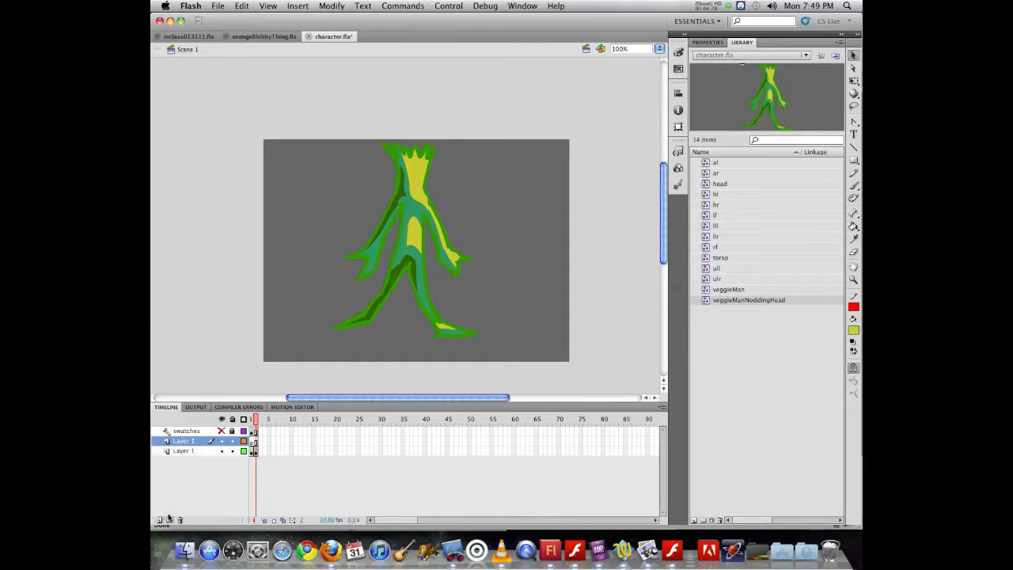
{"action": "left_click", "coordinate": [707, 300]}
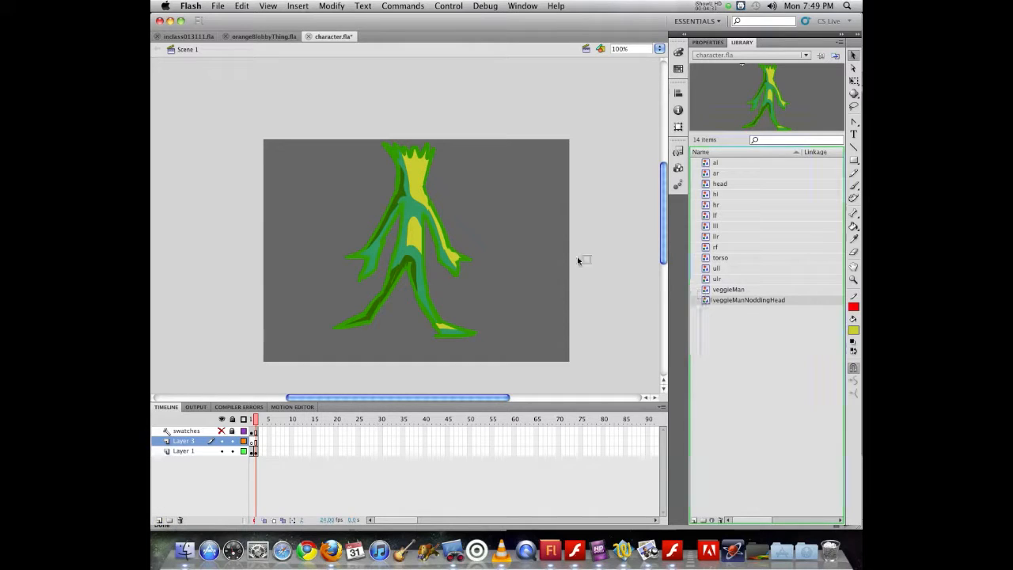
{"action": "left_click_drag", "start_coordinate": [527, 257], "coordinate": [529, 221]}
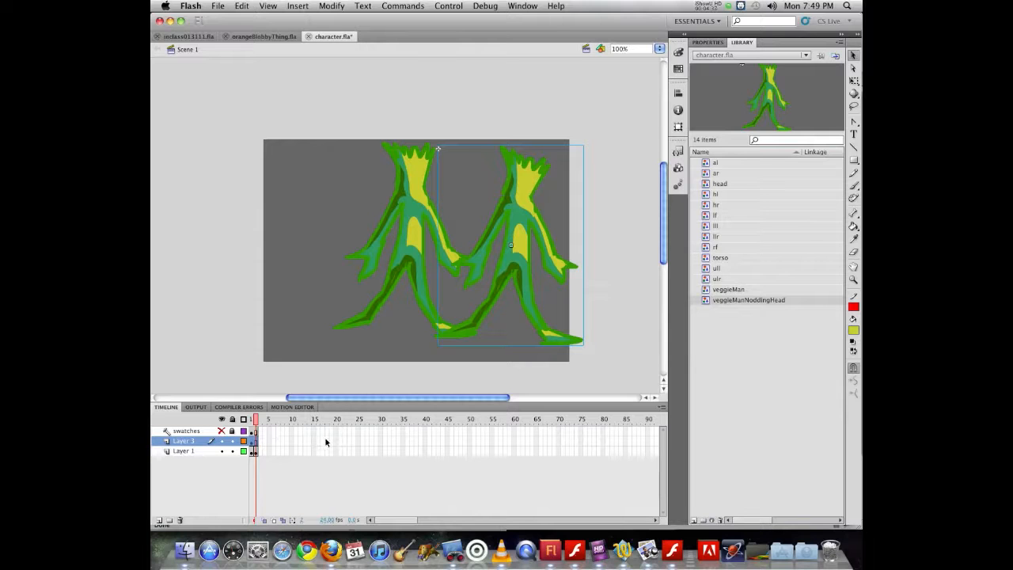
- Extend Layer 3 to frame 8 and scrub its frames to check the nodding loop
{"action": "left_click_drag", "start_coordinate": [255, 421], "coordinate": [252, 419]}
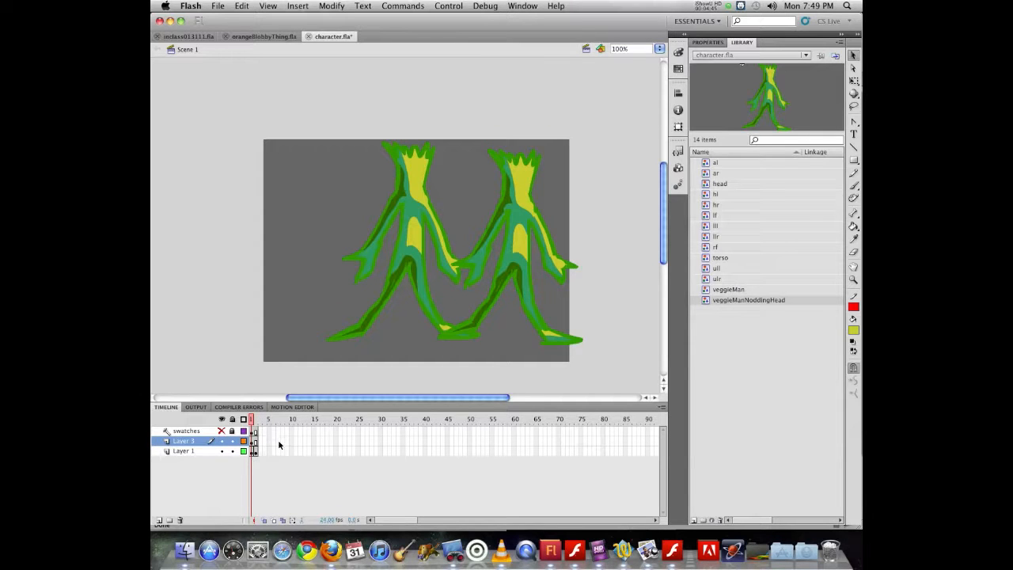
{"action": "key", "text": "period"}
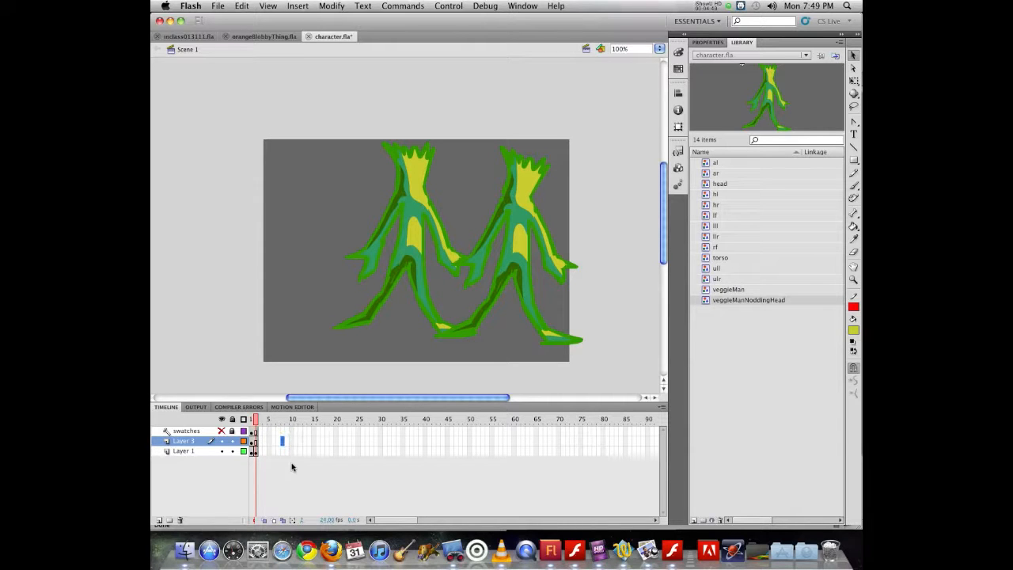
{"action": "key", "text": "F5"}
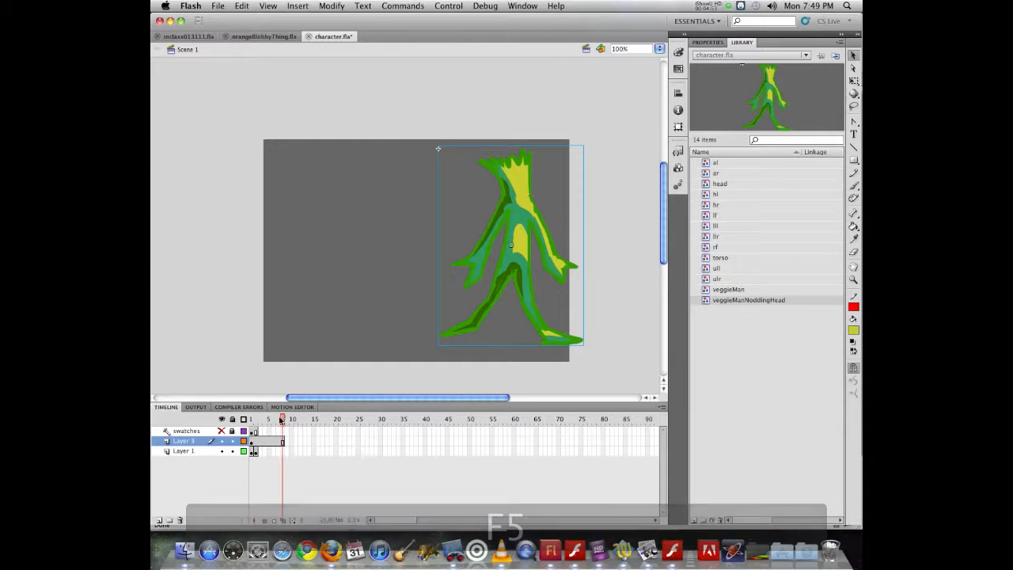
{"action": "mouse_move", "coordinate": [284, 421]}
{"action": "left_mouse_down"}
{"action": "mouse_move", "coordinate": [255, 418]}
{"action": "mouse_move", "coordinate": [282, 421]}
{"action": "mouse_move", "coordinate": [250, 428]}
{"action": "mouse_move", "coordinate": [292, 418]}
{"action": "mouse_move", "coordinate": [255, 421]}
{"action": "mouse_move", "coordinate": [296, 427]}
{"action": "mouse_move", "coordinate": [251, 428]}
{"action": "mouse_move", "coordinate": [293, 425]}
{"action": "mouse_move", "coordinate": [278, 423]}
{"action": "left_mouse_up"}
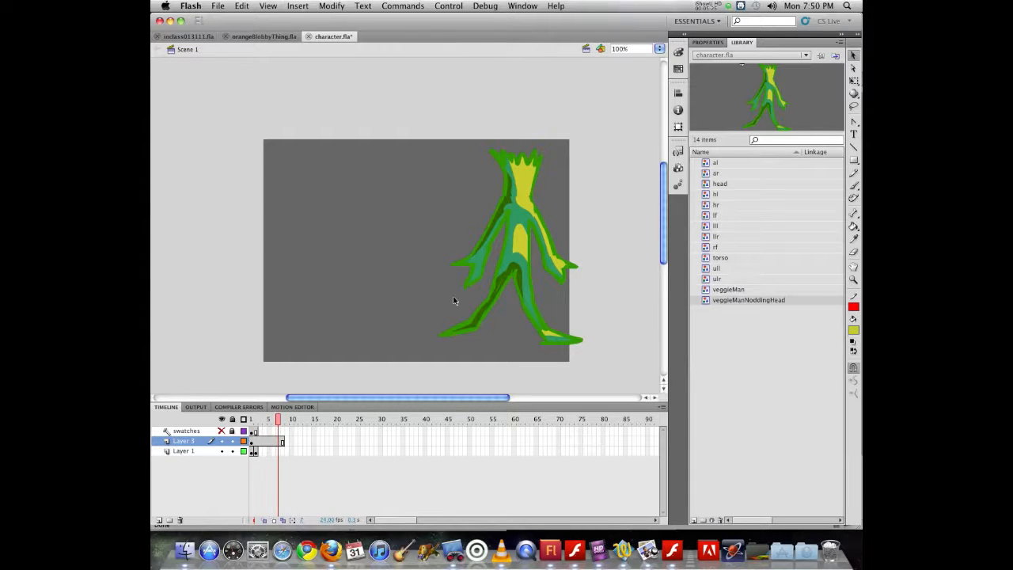
- Open the veggieManNoddingHead instance for editing and insert two extra frames after the frame 4 keyframe and two after the frame 3 keyframe
{"action": "double_click", "coordinate": [515, 254]}
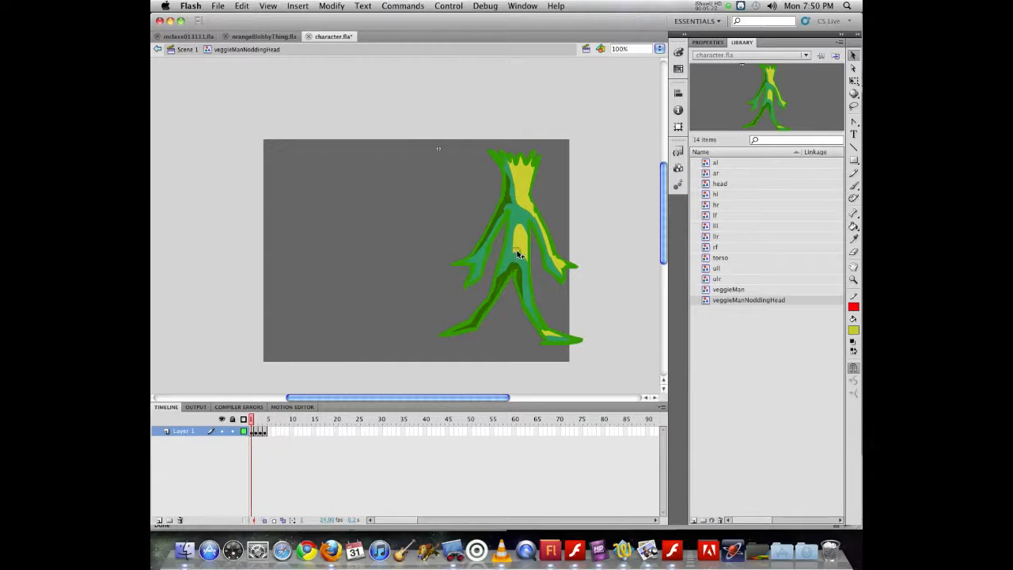
{"action": "left_click", "coordinate": [266, 432]}
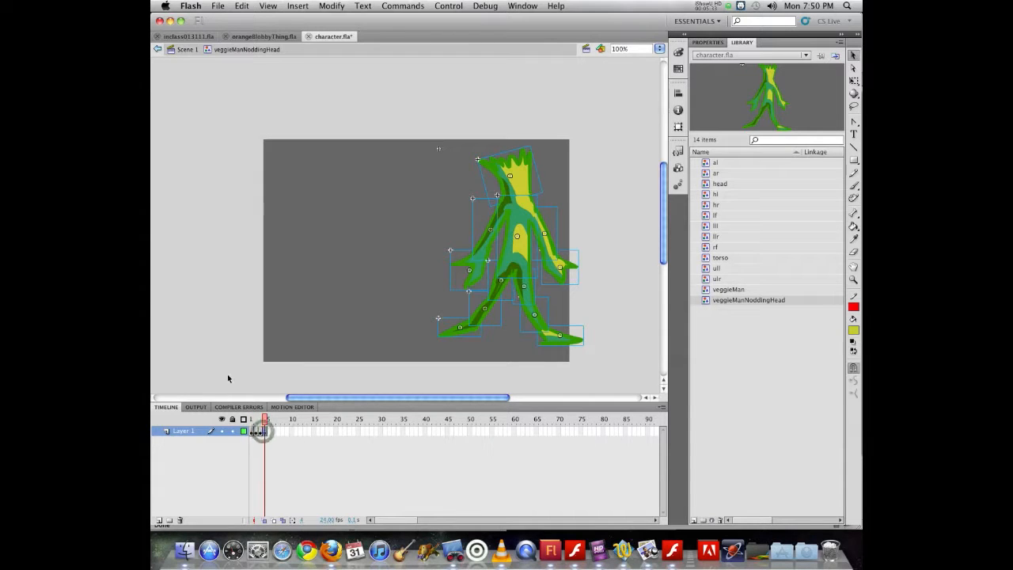
{"action": "key", "text": "F5"}
{"action": "key", "text": "F5"}
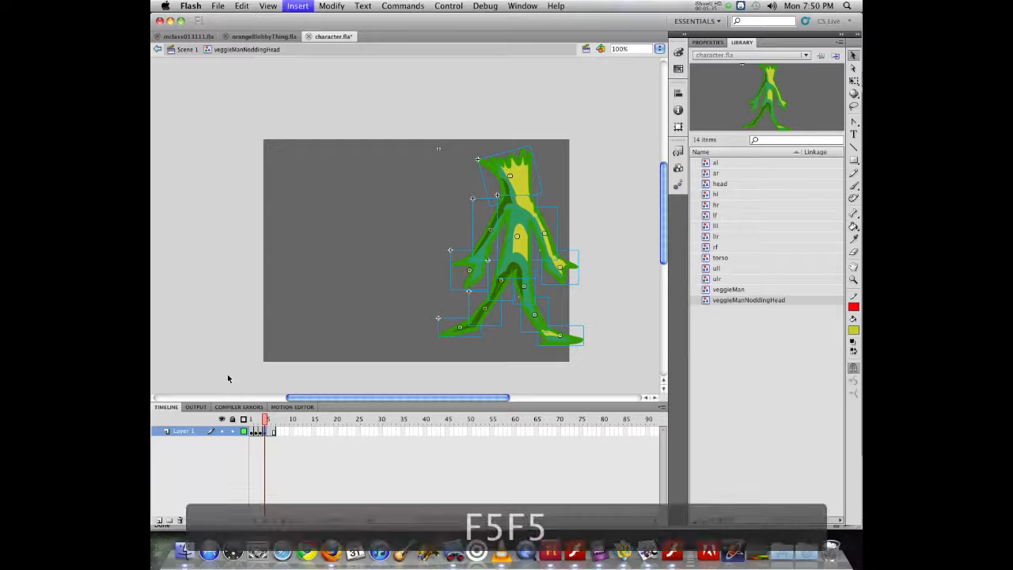
{"action": "left_click", "coordinate": [260, 432]}
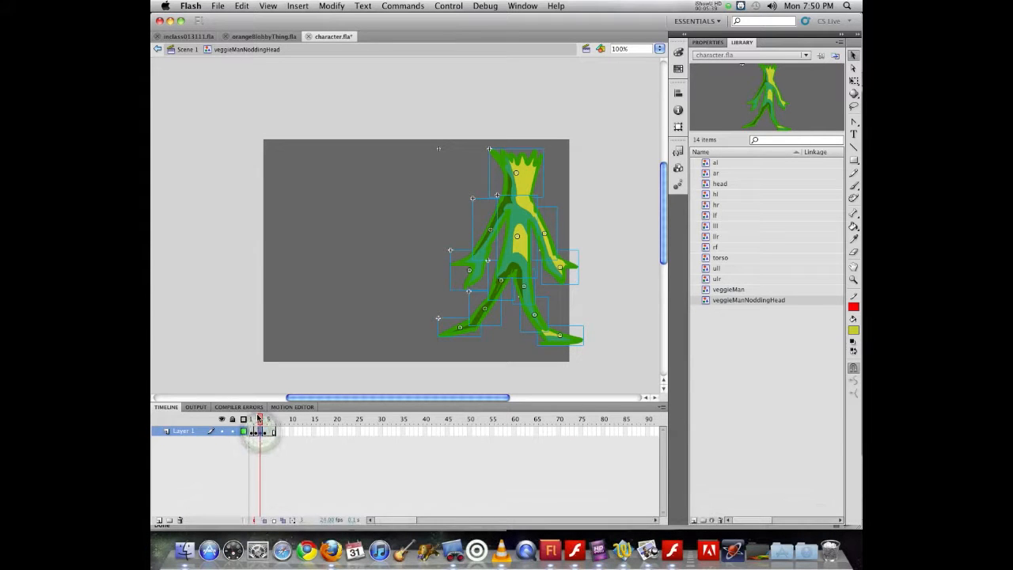
{"action": "key", "text": "F5"}
{"action": "key", "text": "F5"}
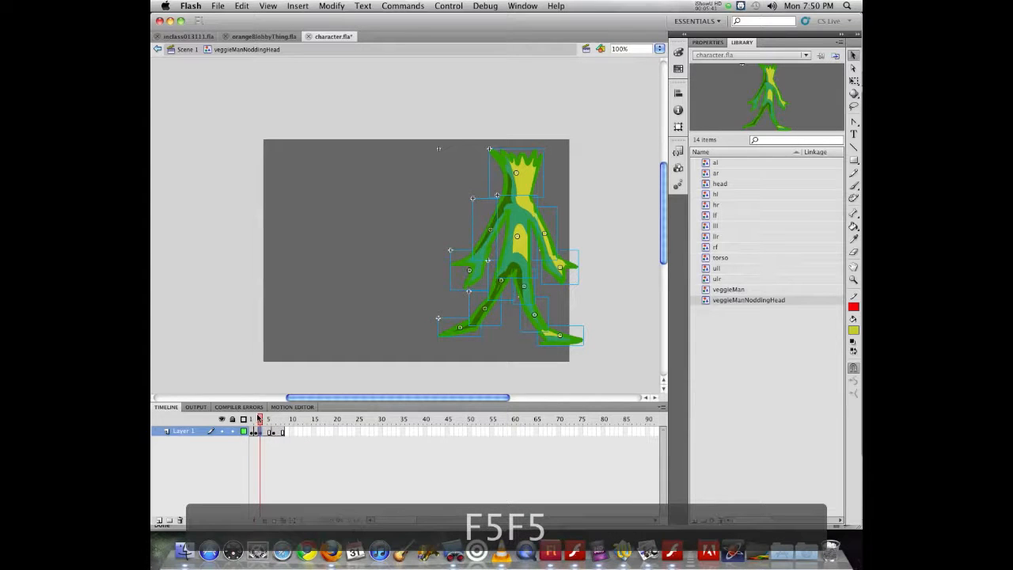
{"action": "key", "text": "F5"}
{"action": "key", "text": "F5"}
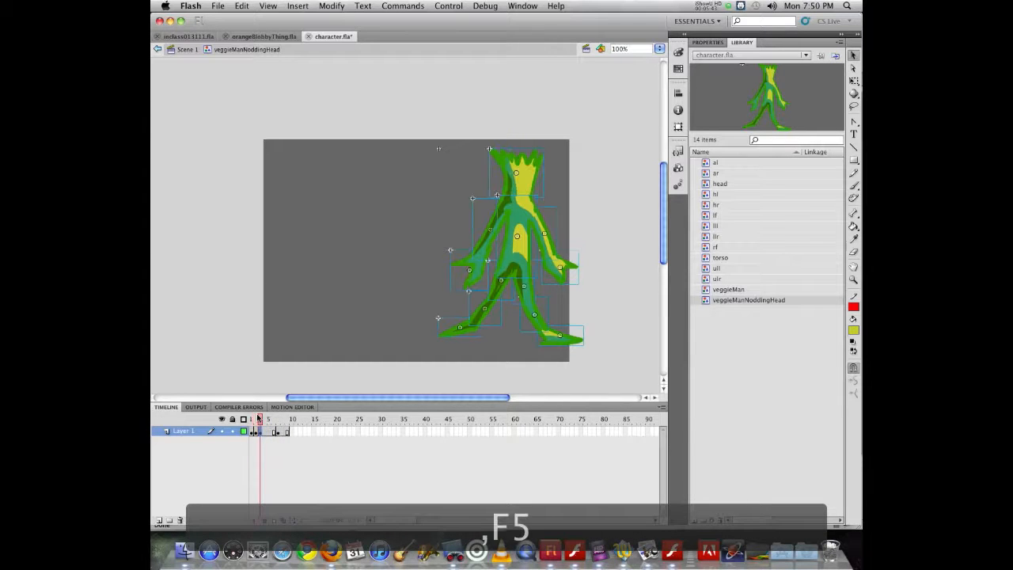
{"action": "key", "text": "super+z"}
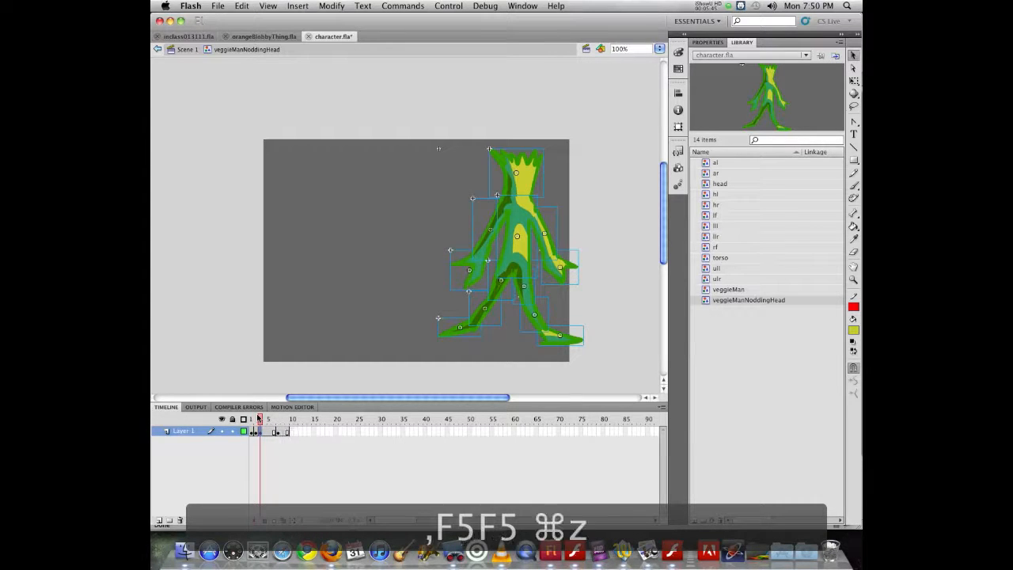
{"action": "key", "text": "super+z"}
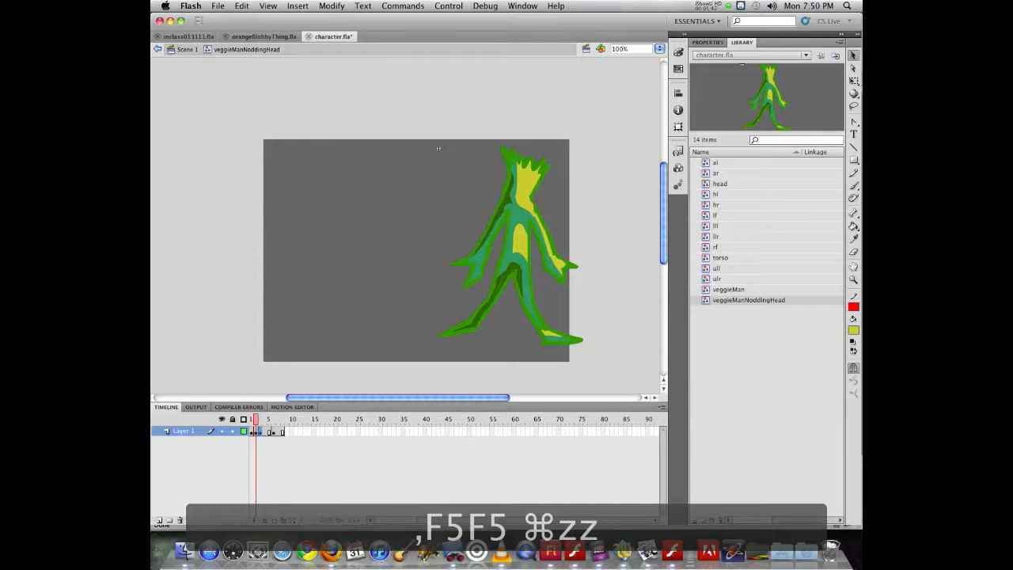
- Insert two extra frames after the frame 2 keyframe and two after the frame 1 keyframe
{"action": "left_click", "coordinate": [255, 432]}
{"action": "key", "text": "F5"}
{"action": "key", "text": "F5"}
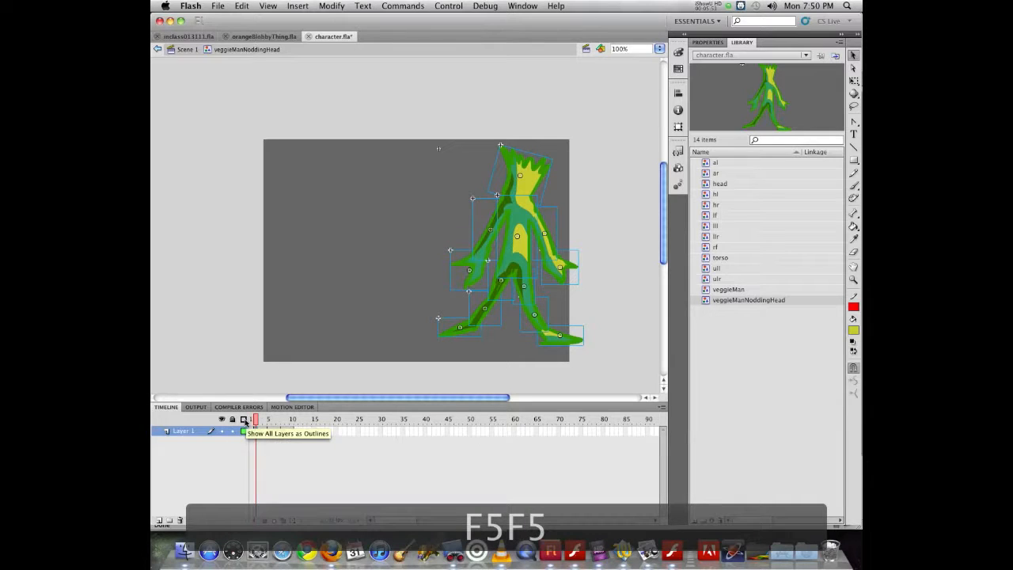
{"action": "left_click", "coordinate": [251, 432]}
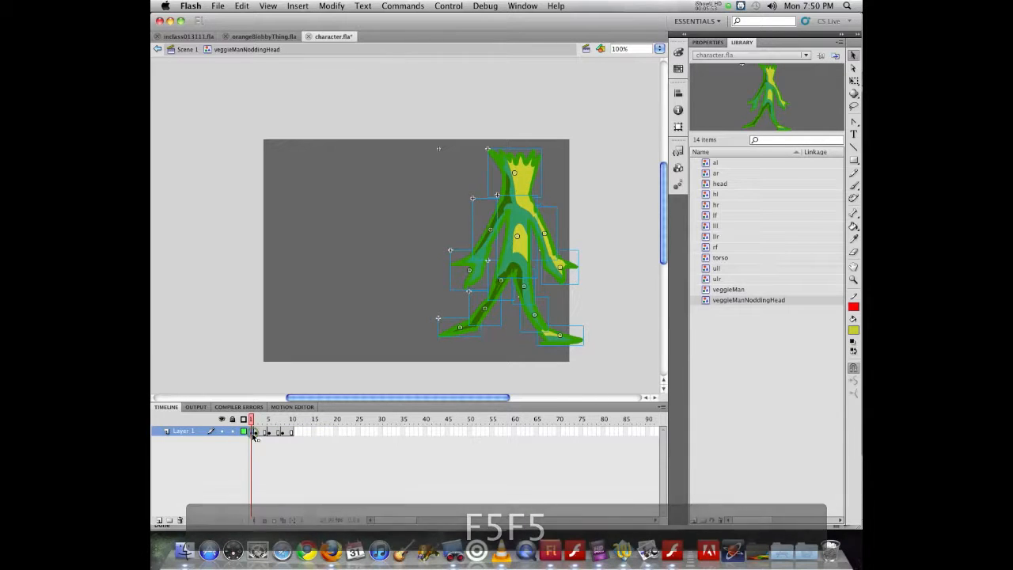
{"action": "key", "text": "F5"}
{"action": "key", "text": "F5"}
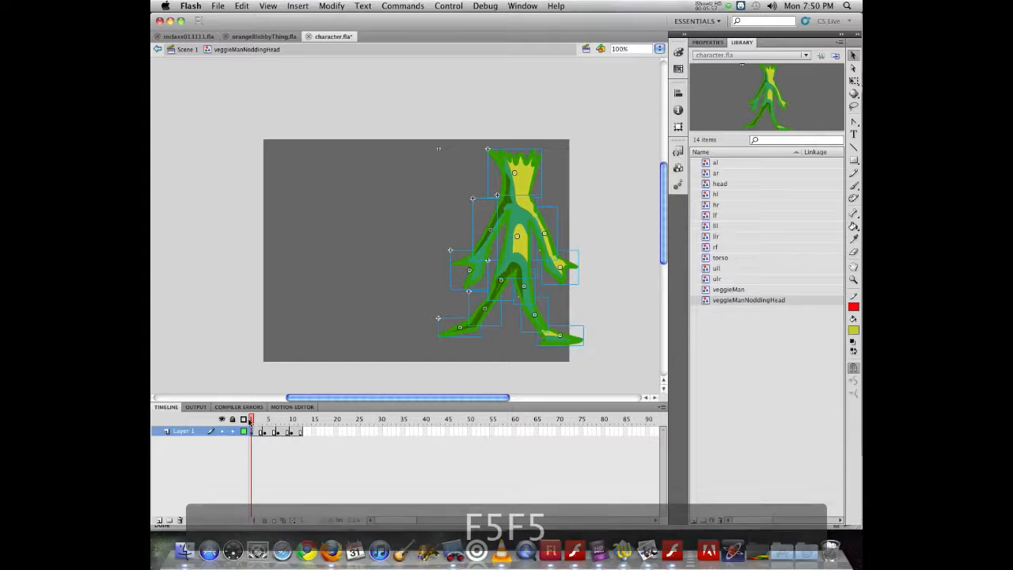
- Scrub the lengthened nod, return to Scene 1 and extend Layer 3 to frame 60
{"action": "left_click_drag", "start_coordinate": [252, 419], "coordinate": [318, 423]}
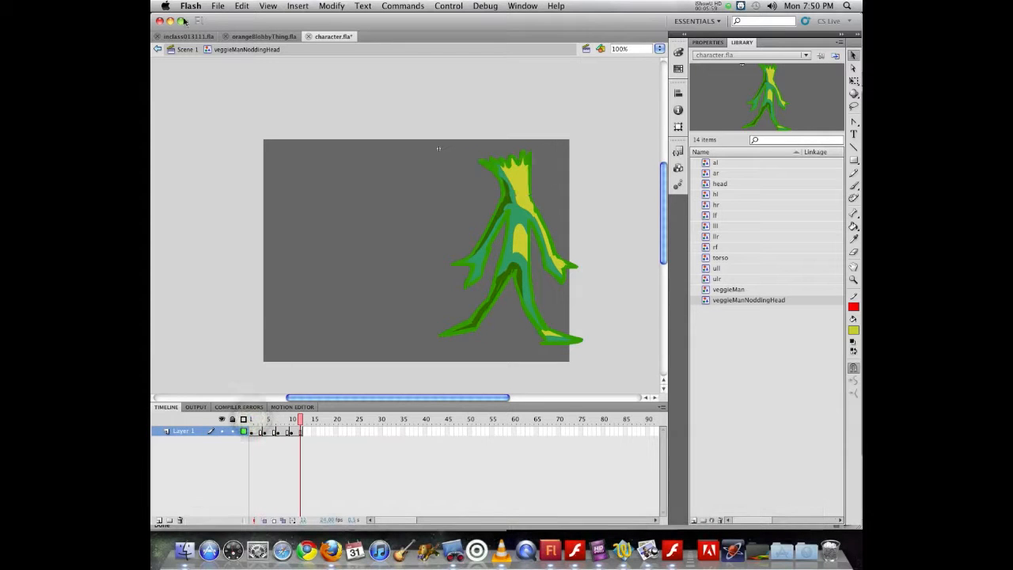
{"action": "left_click", "coordinate": [185, 50]}
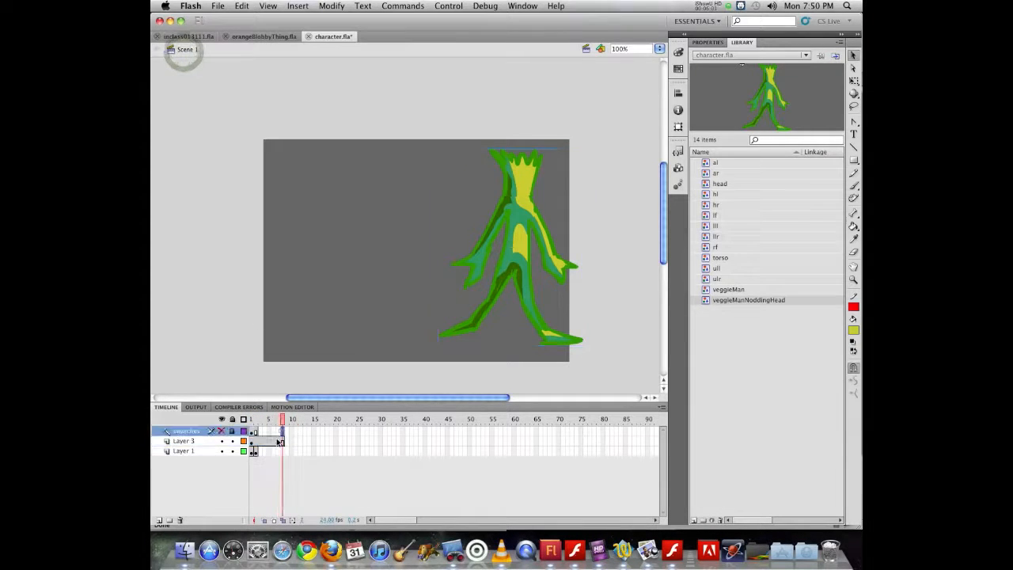
{"action": "left_click", "coordinate": [282, 439]}
{"action": "left_click", "coordinate": [442, 436]}
{"action": "left_click", "coordinate": [512, 440]}
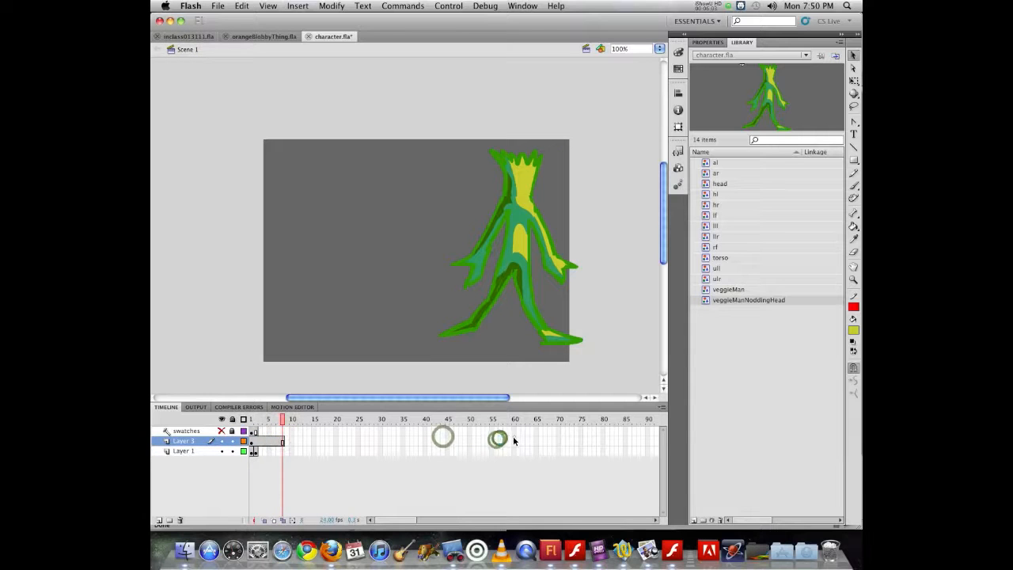
{"action": "key", "text": "F5"}
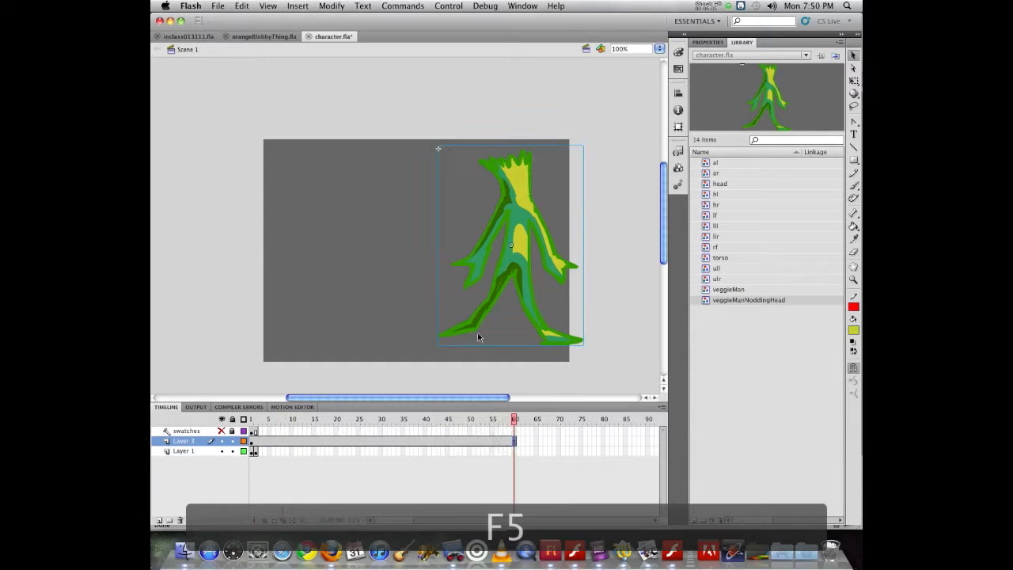
- Rewind to frame 1, test the movie to check the slower nod, and close the preview
{"action": "left_click_drag", "start_coordinate": [513, 421], "coordinate": [252, 420]}
{"action": "key", "text": "super+Return"}
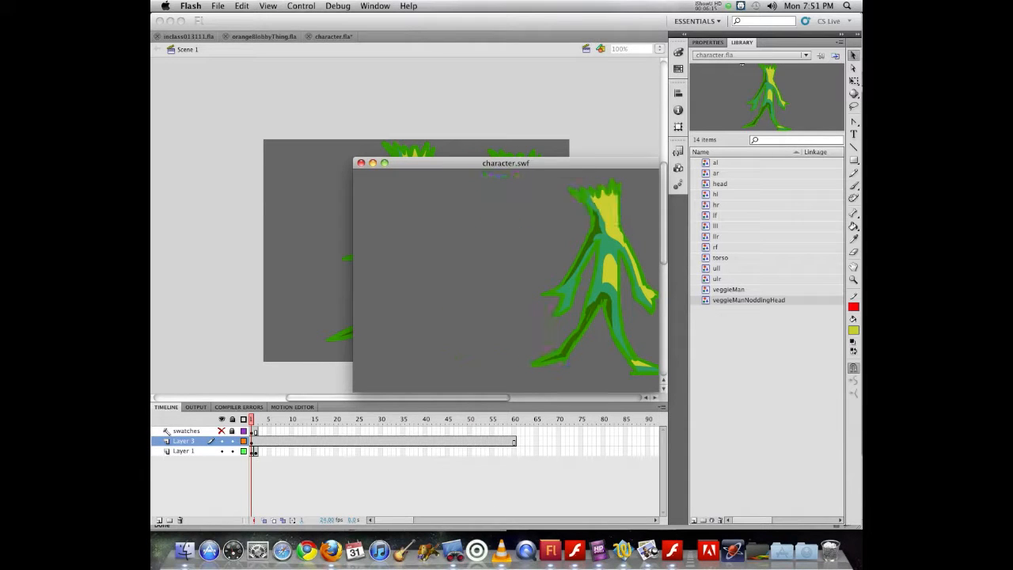
{"action": "key", "text": "super+w"}
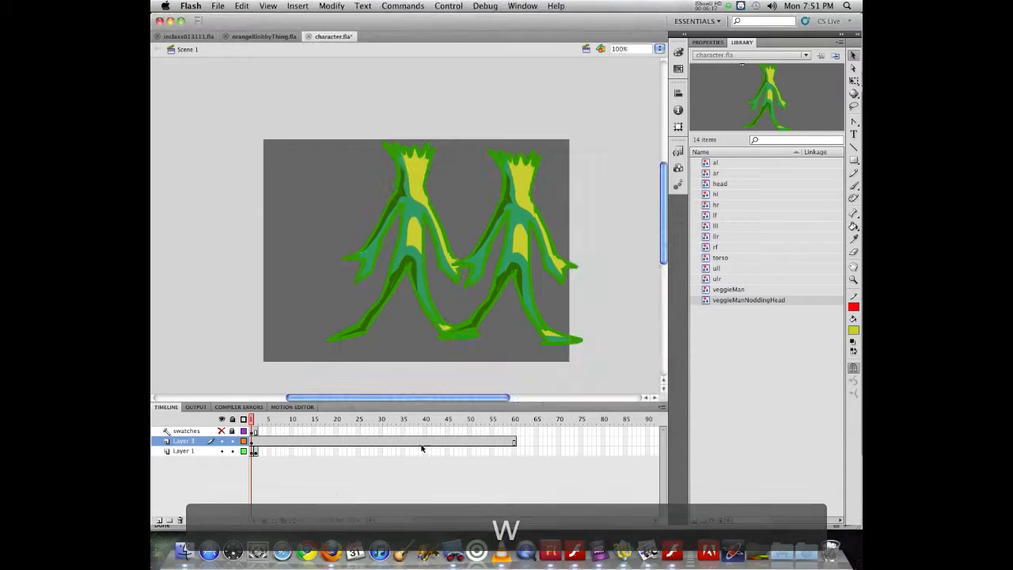
- Create a motion tween on Layer 3 and, at frame 60, move the character horizontally to the stage's left edge
{"action": "right_click", "coordinate": [349, 441]}
{"action": "left_click", "coordinate": [352, 445]}
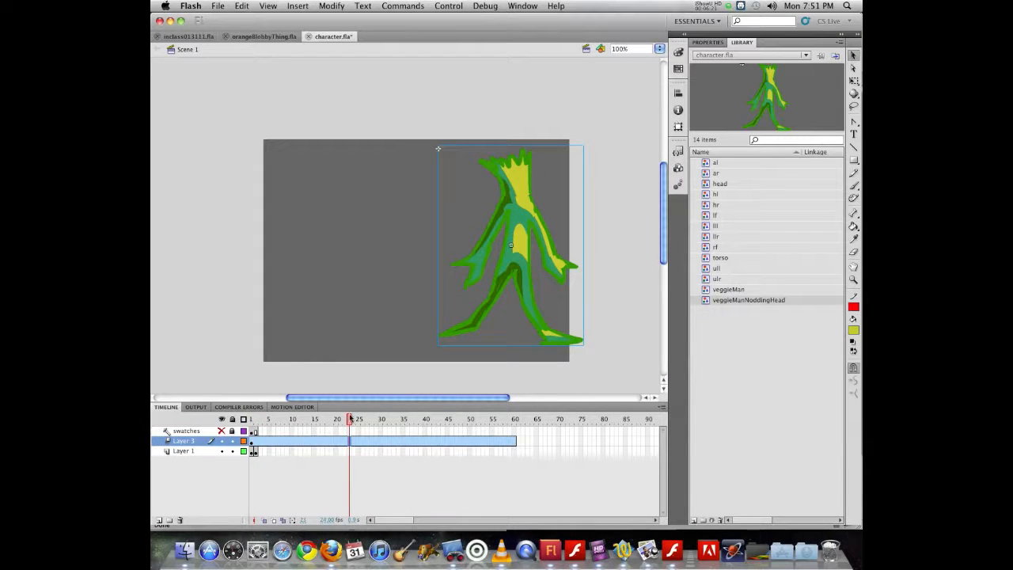
{"action": "left_click", "coordinate": [354, 421]}
{"action": "left_click_drag", "start_coordinate": [353, 421], "coordinate": [530, 431]}
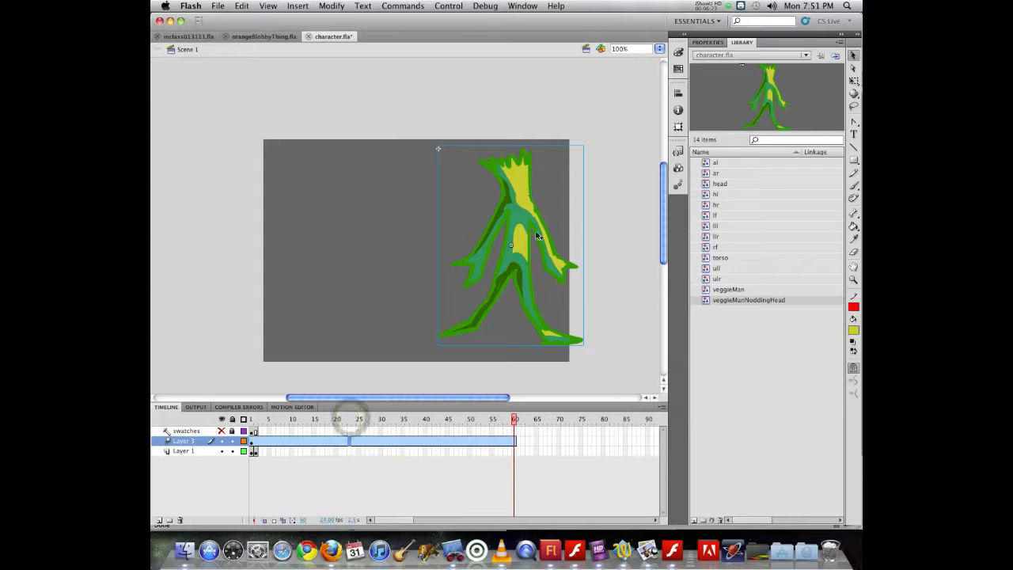
{"action": "left_click_drag", "start_coordinate": [519, 260], "coordinate": [300, 258]}
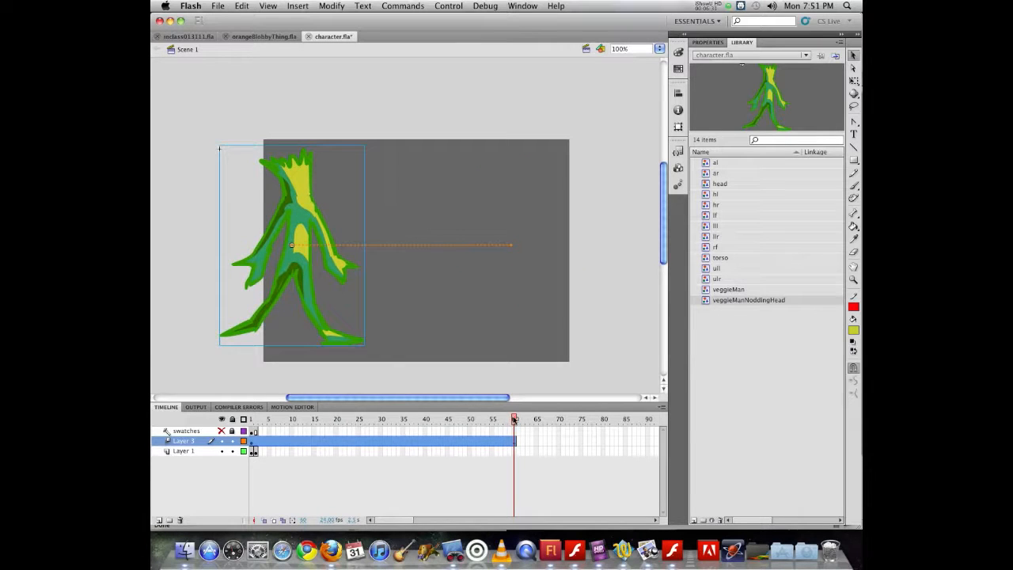
- Test the movie from frame 1 to check the tweened movement across the stage, close the preview and go to frame 60
{"action": "left_click_drag", "start_coordinate": [514, 420], "coordinate": [150, 389]}
{"action": "key", "text": "super+Return"}
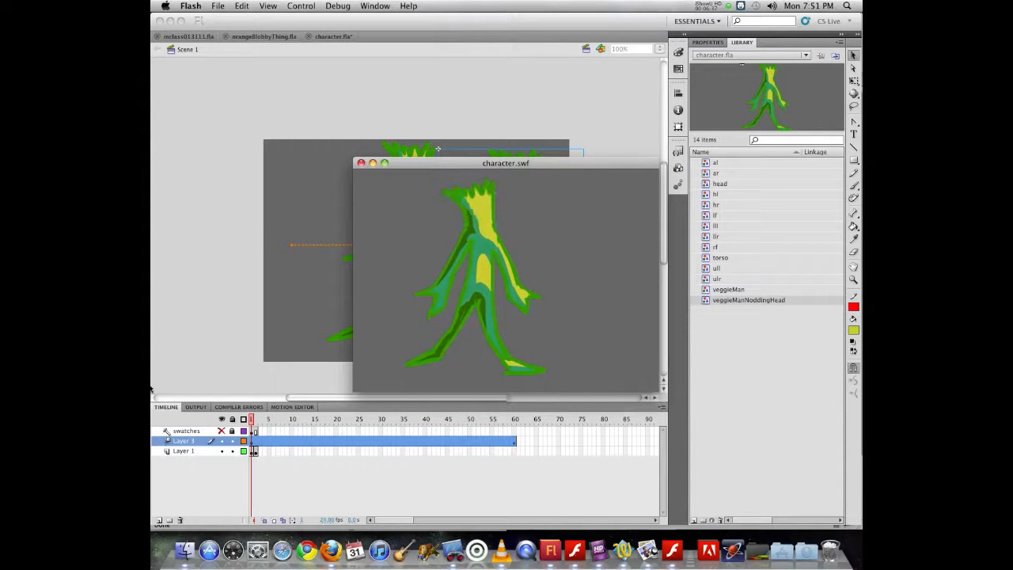
{"action": "key", "text": "super+w"}
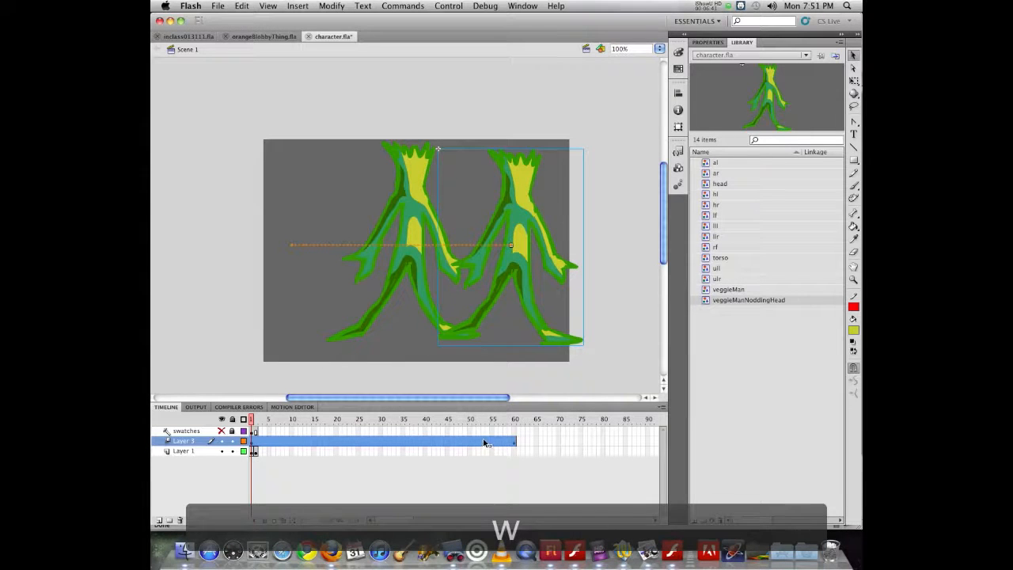
{"action": "left_click", "coordinate": [477, 416]}
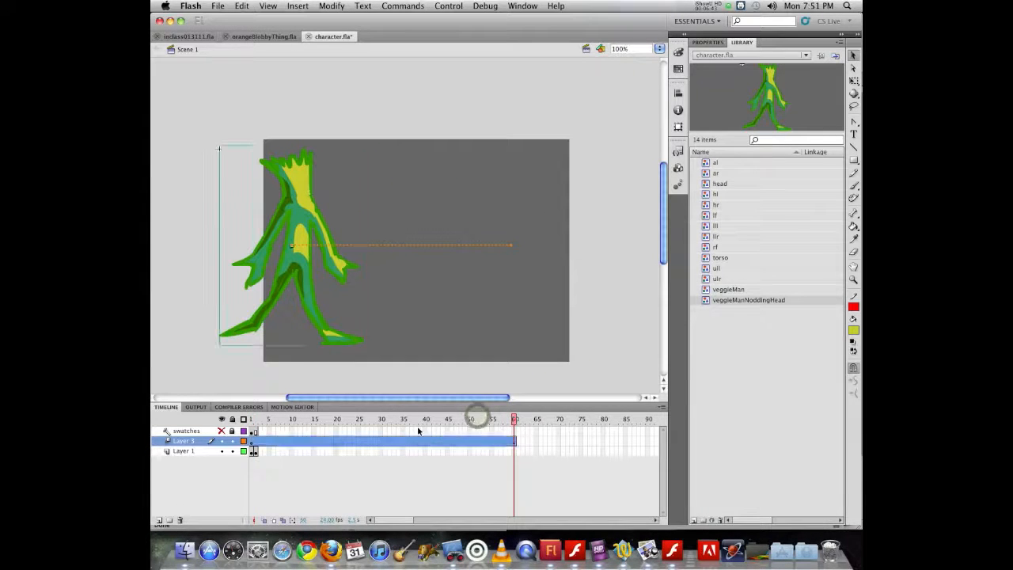